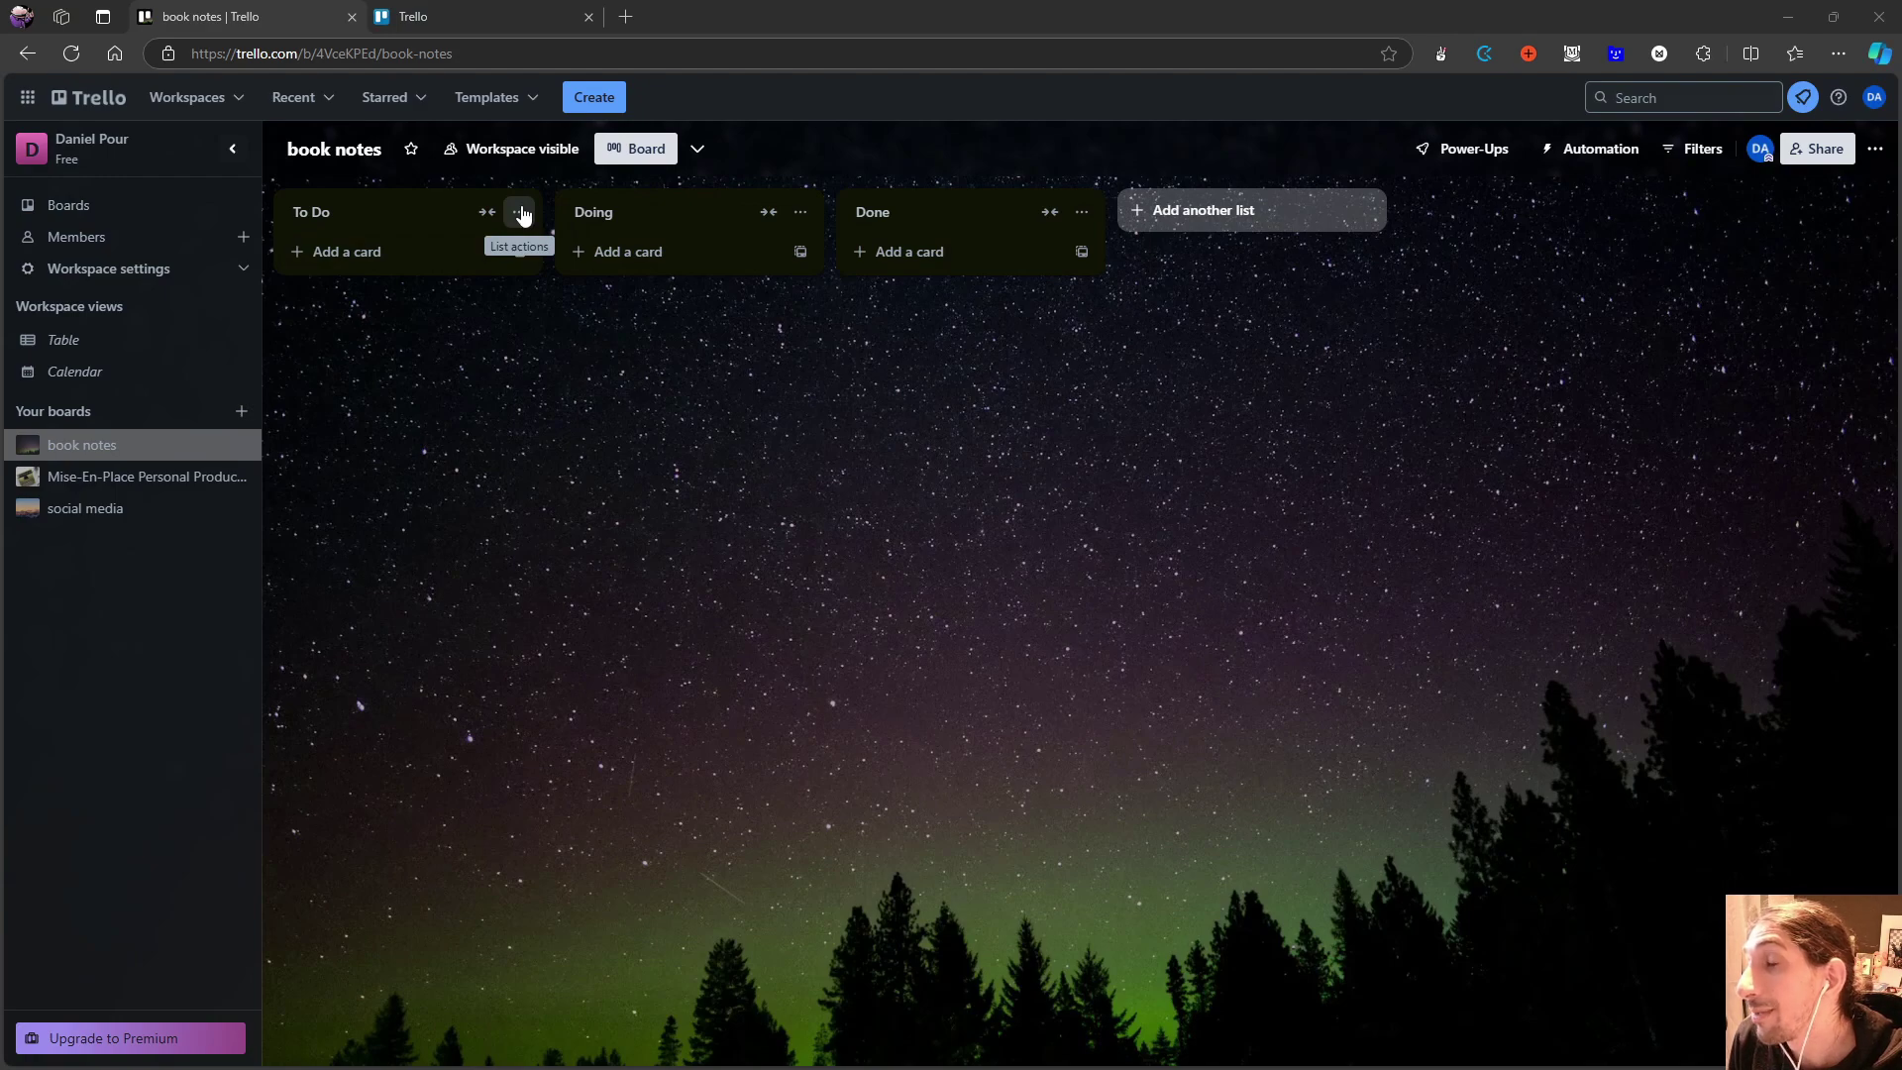
Open the workspace billing page and compare the plan prices under the monthly and annual billing cycles.
left_click(458, 4)
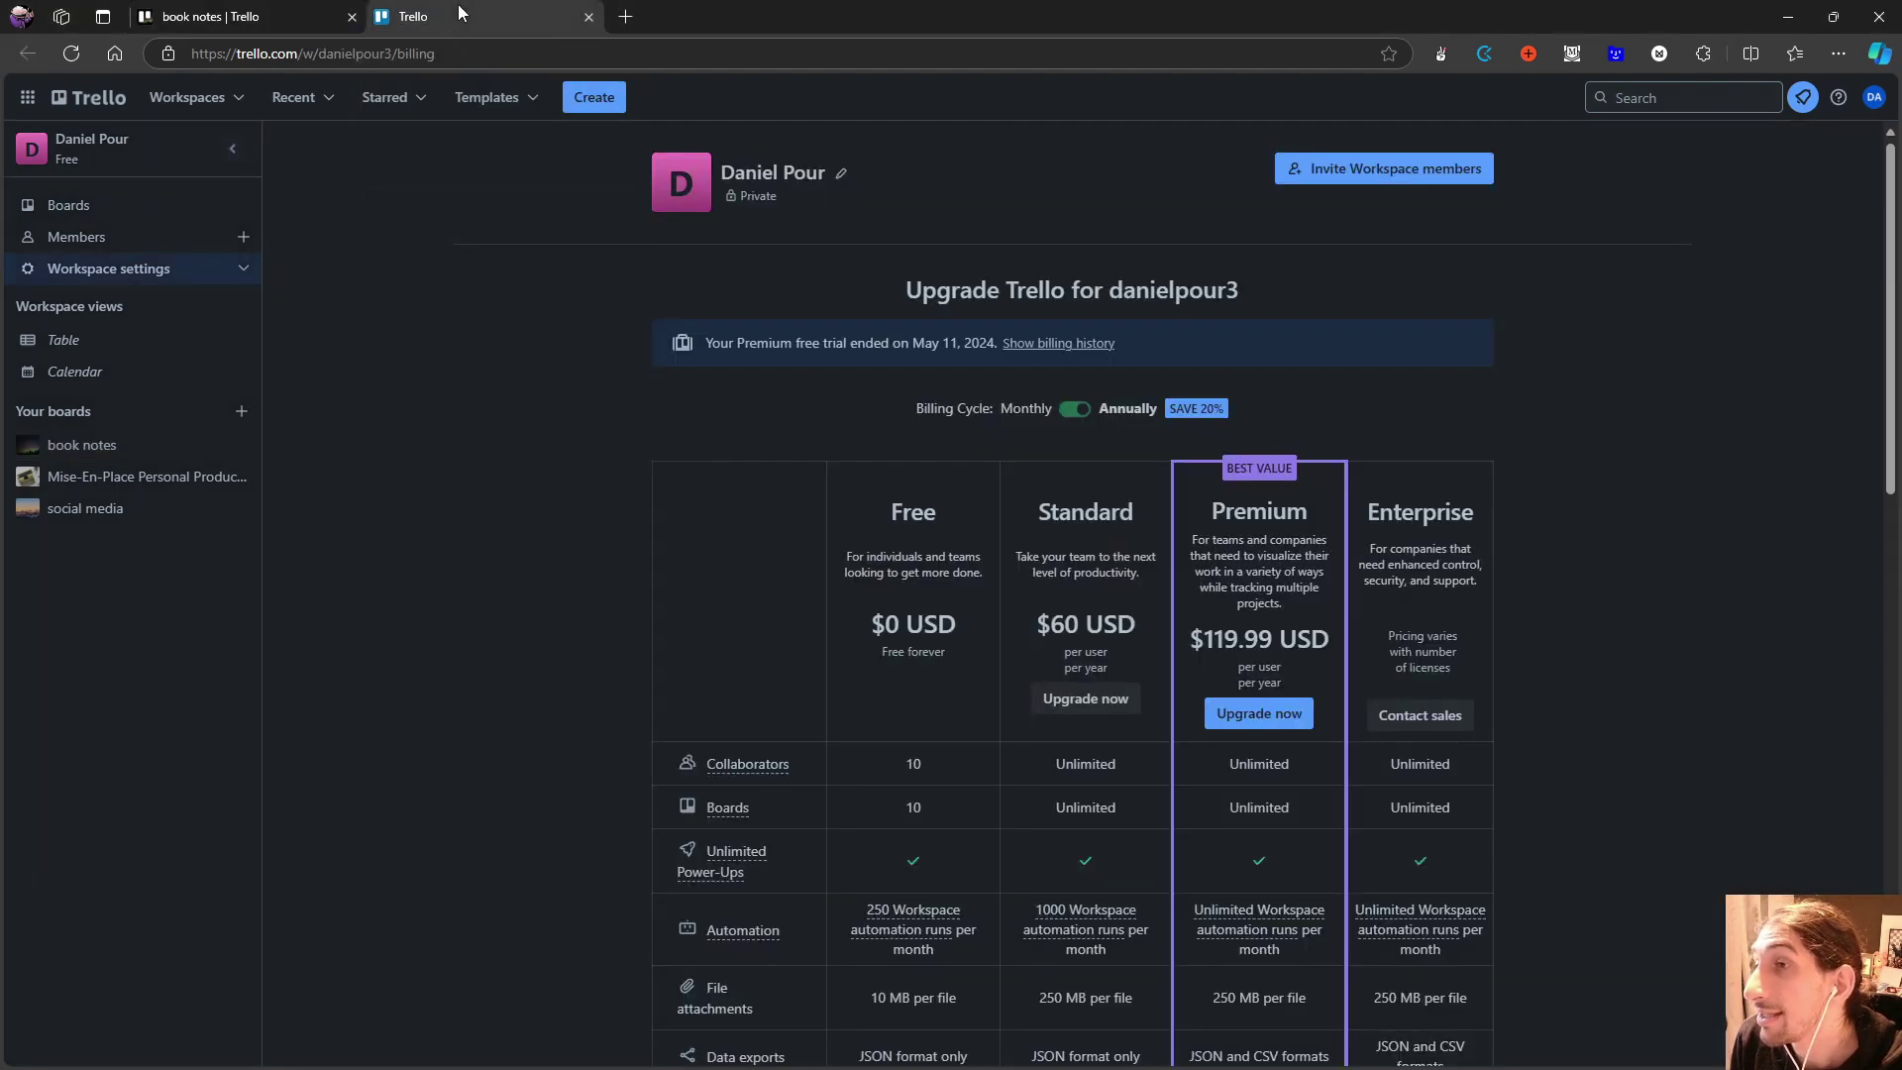
scroll(887, 559, "down", 1)
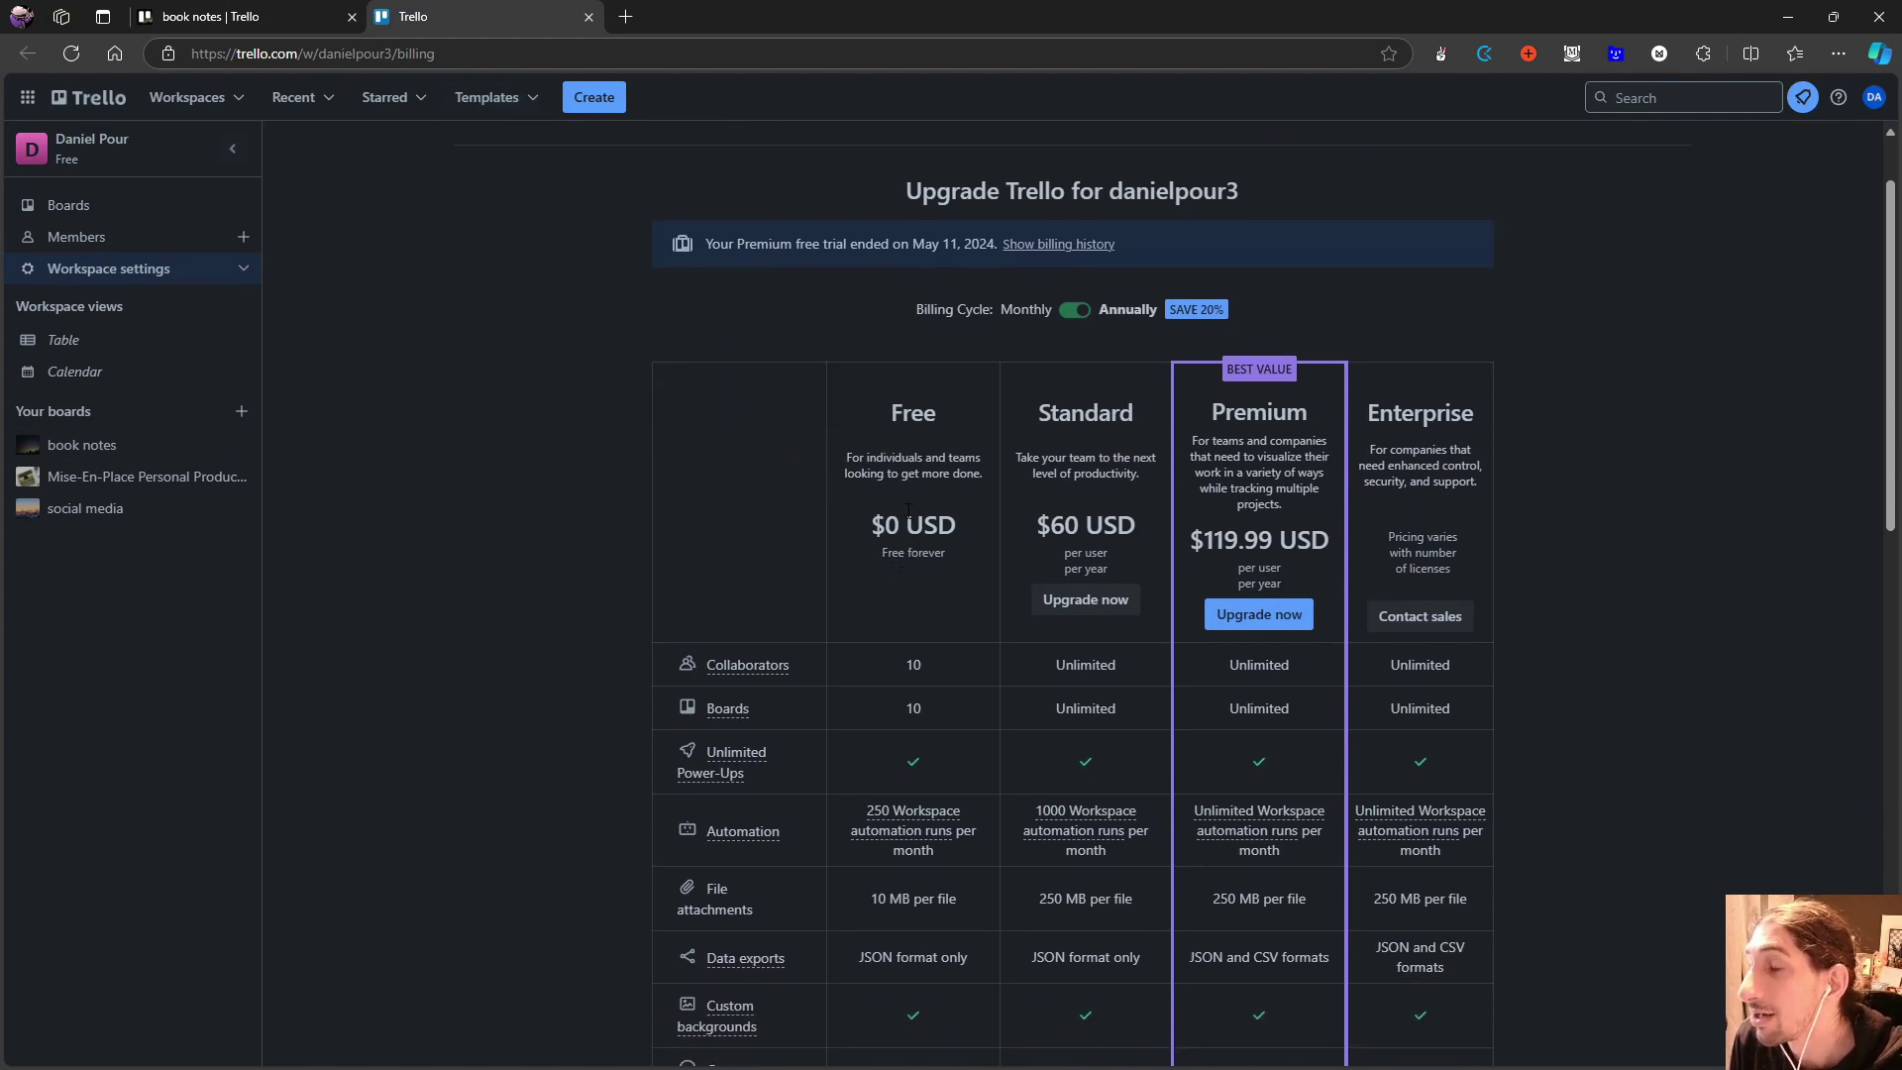
scroll(1019, 370, "down", 1)
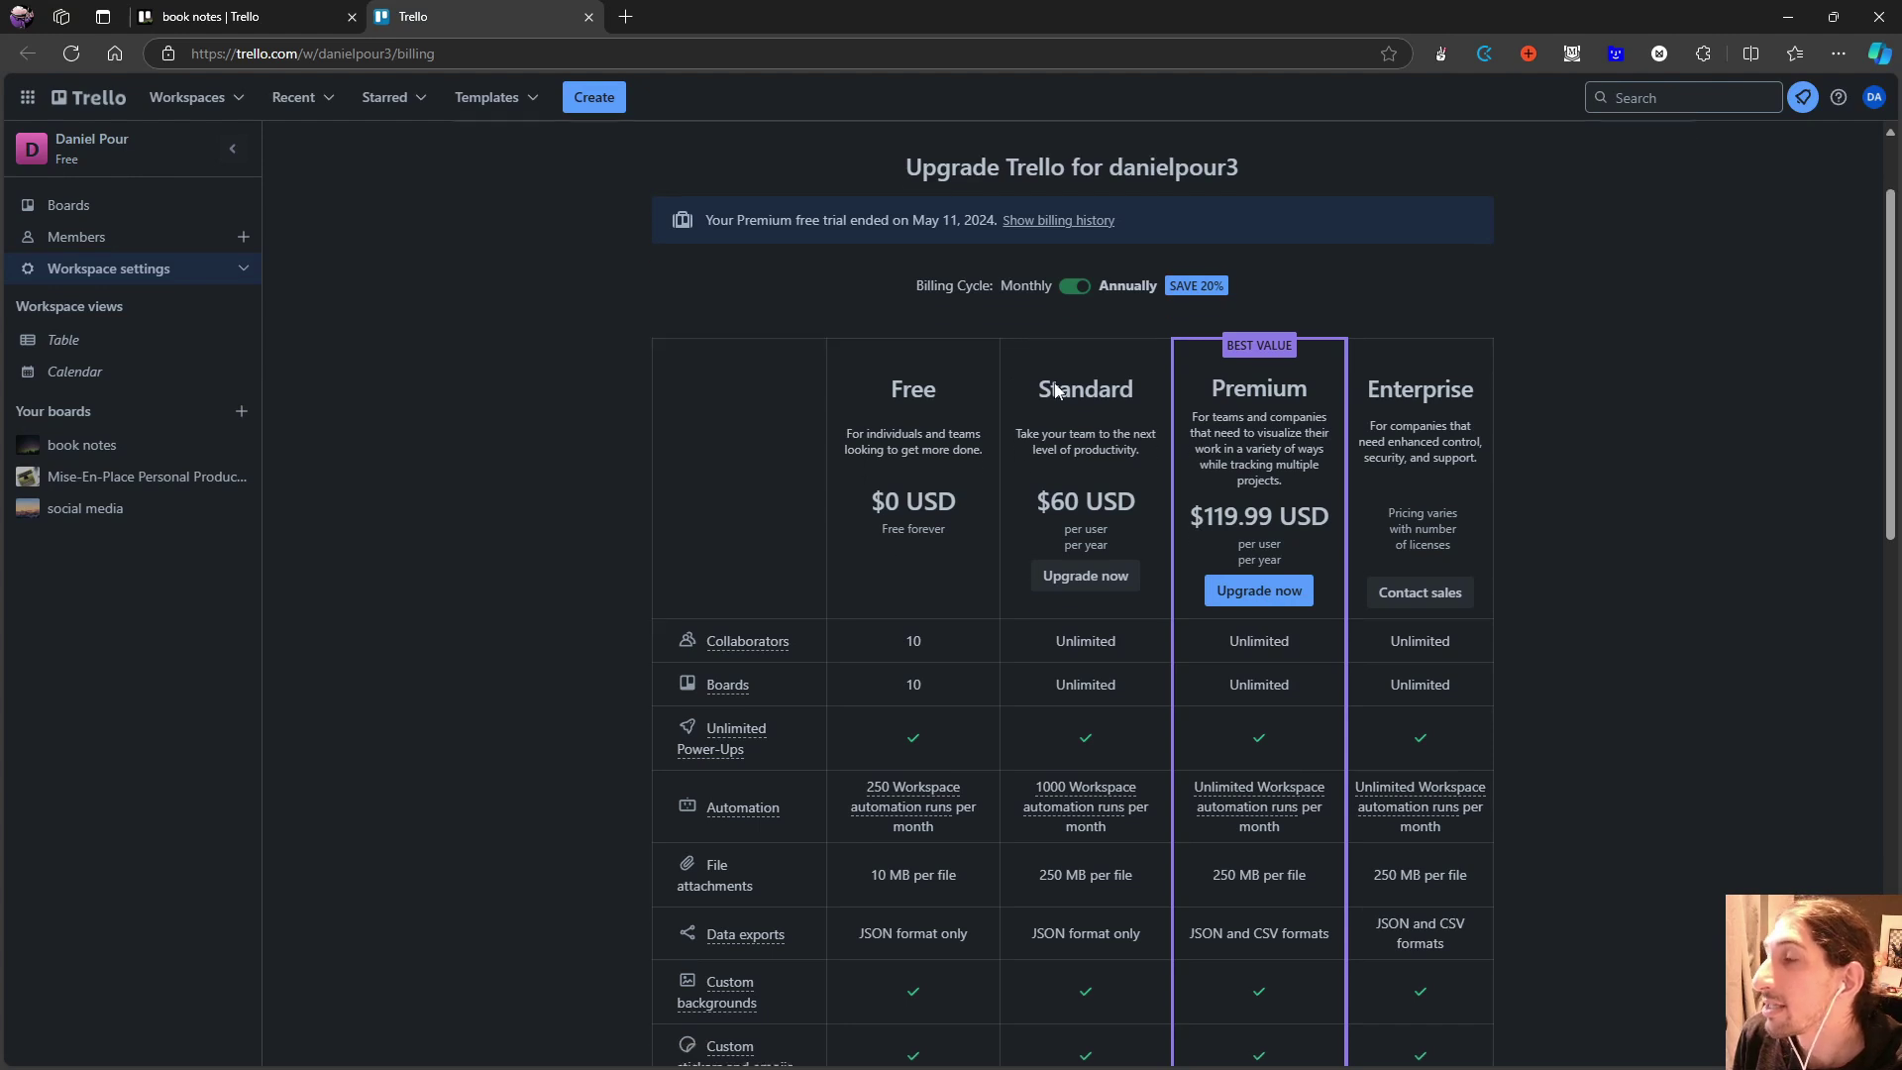
scroll(1056, 387, "up", 1)
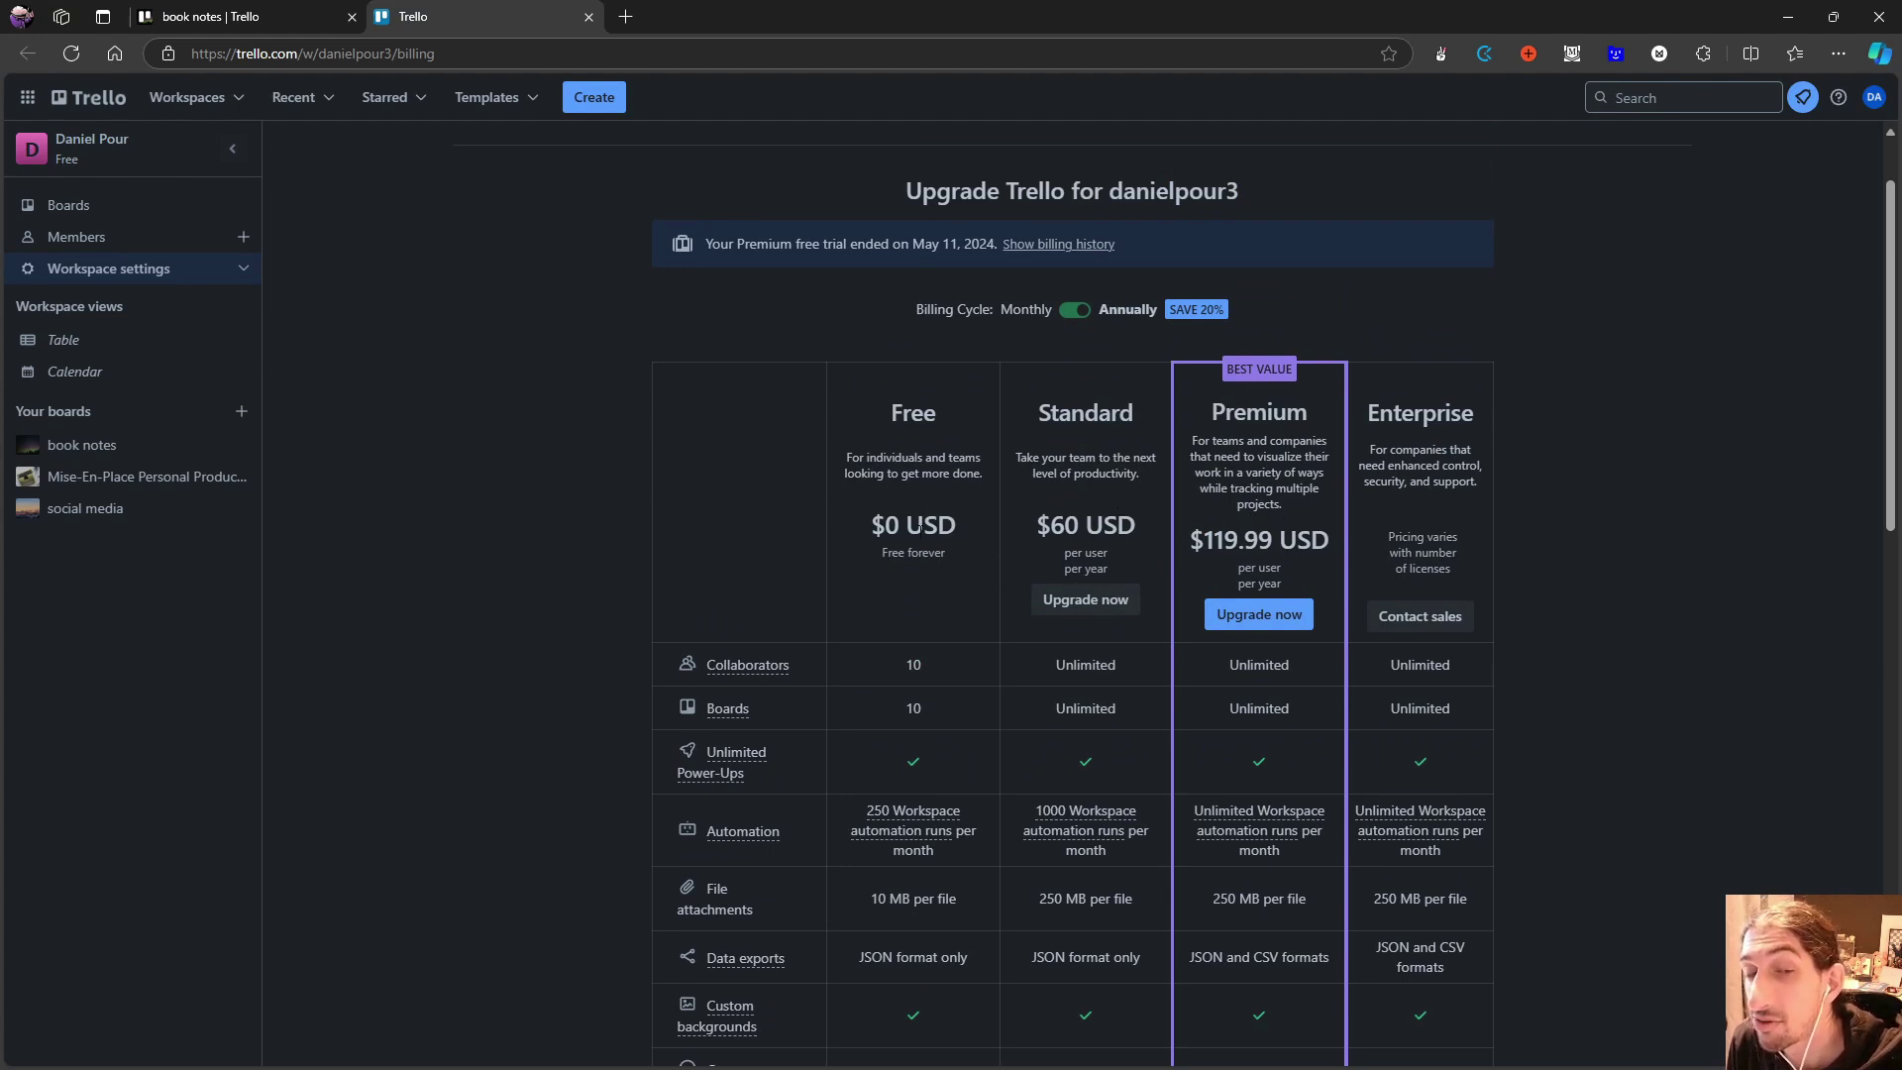
left_click(1075, 313)
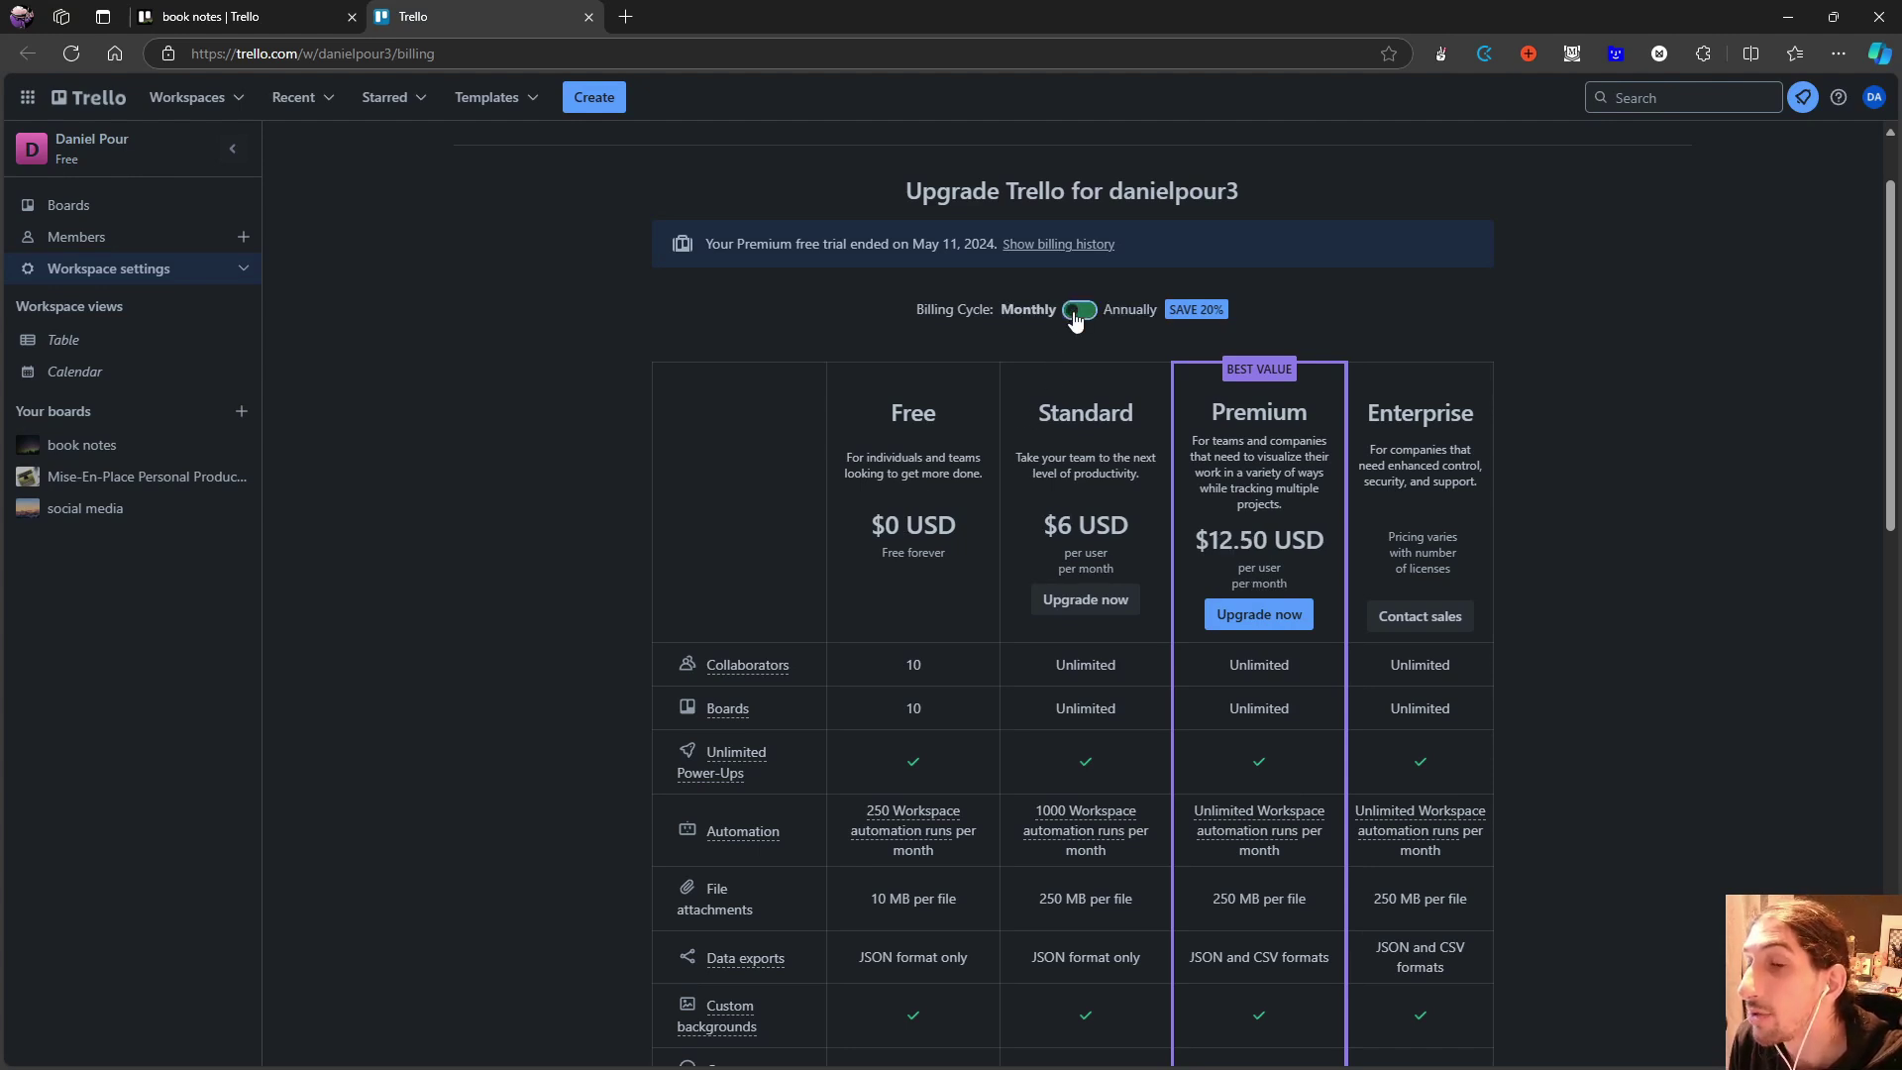
left_click(1074, 313)
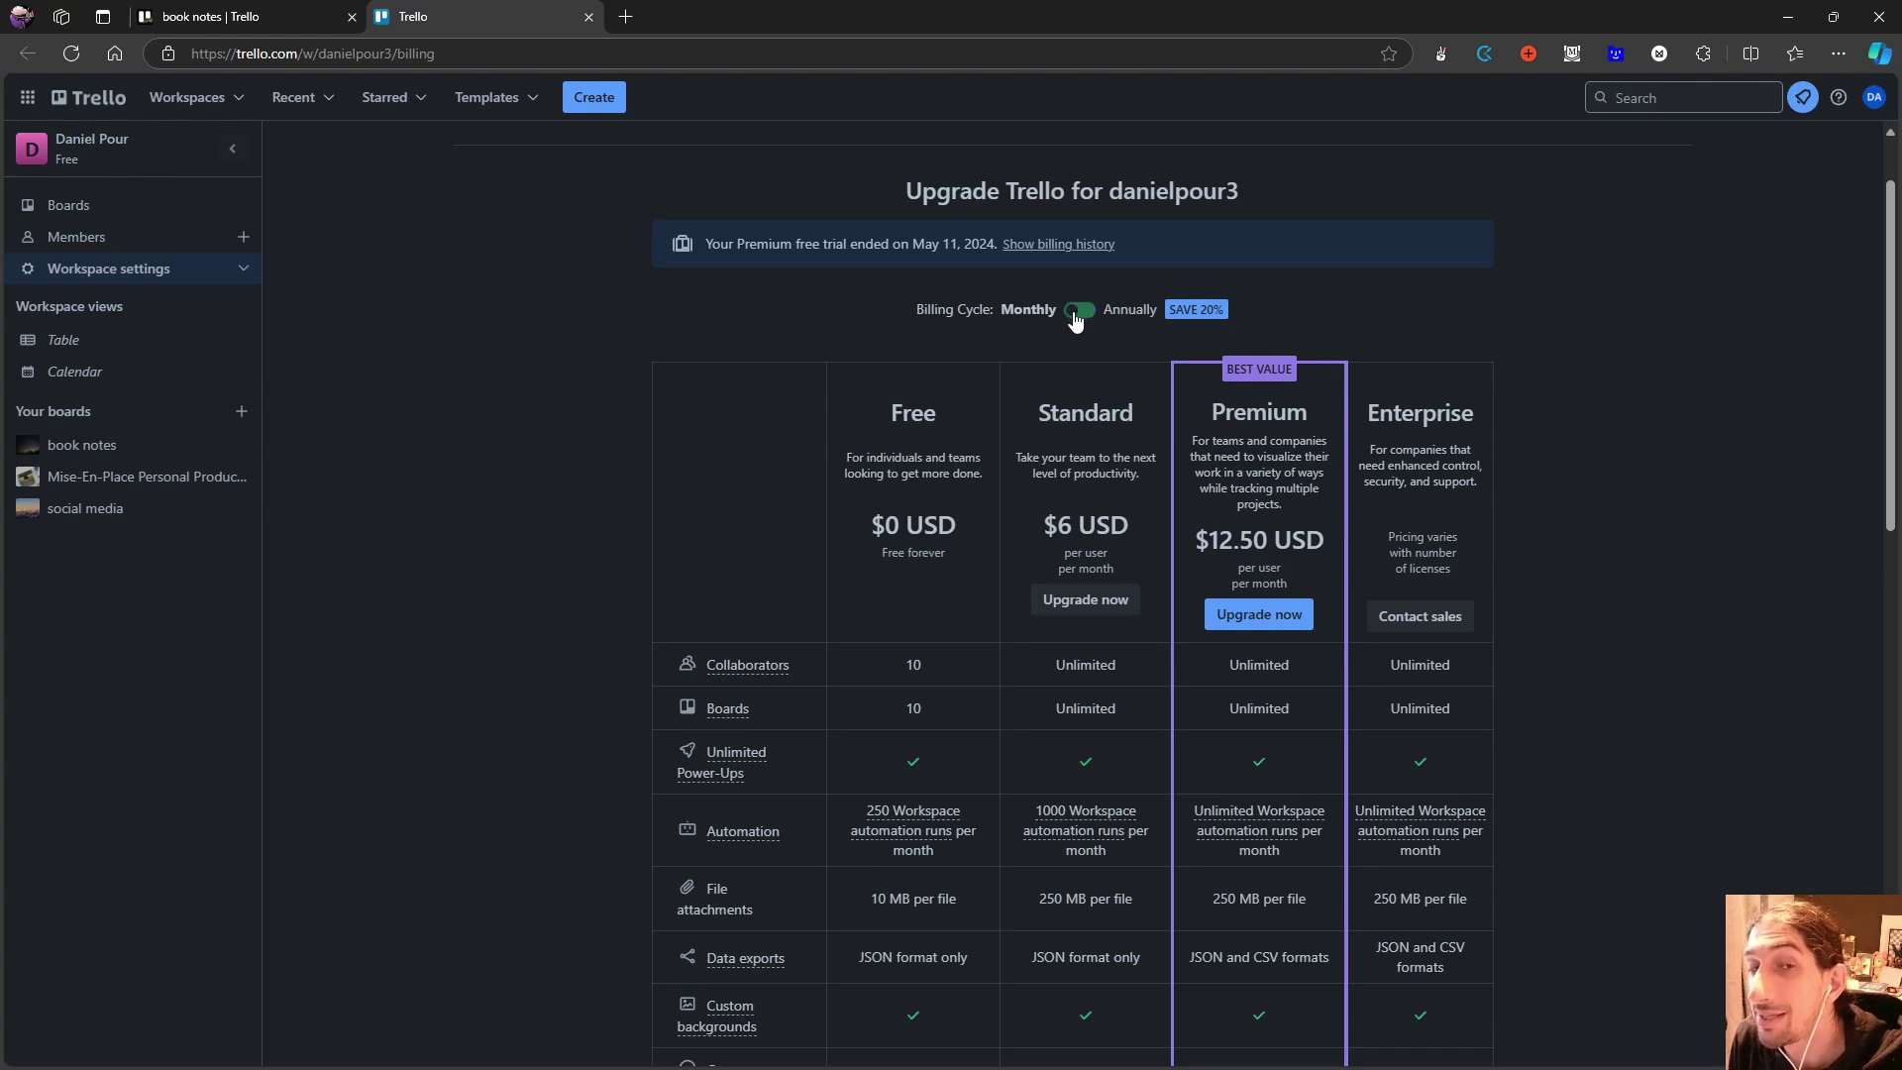
scroll(1077, 302, "down", 1)
scroll(1075, 294, "up", 1)
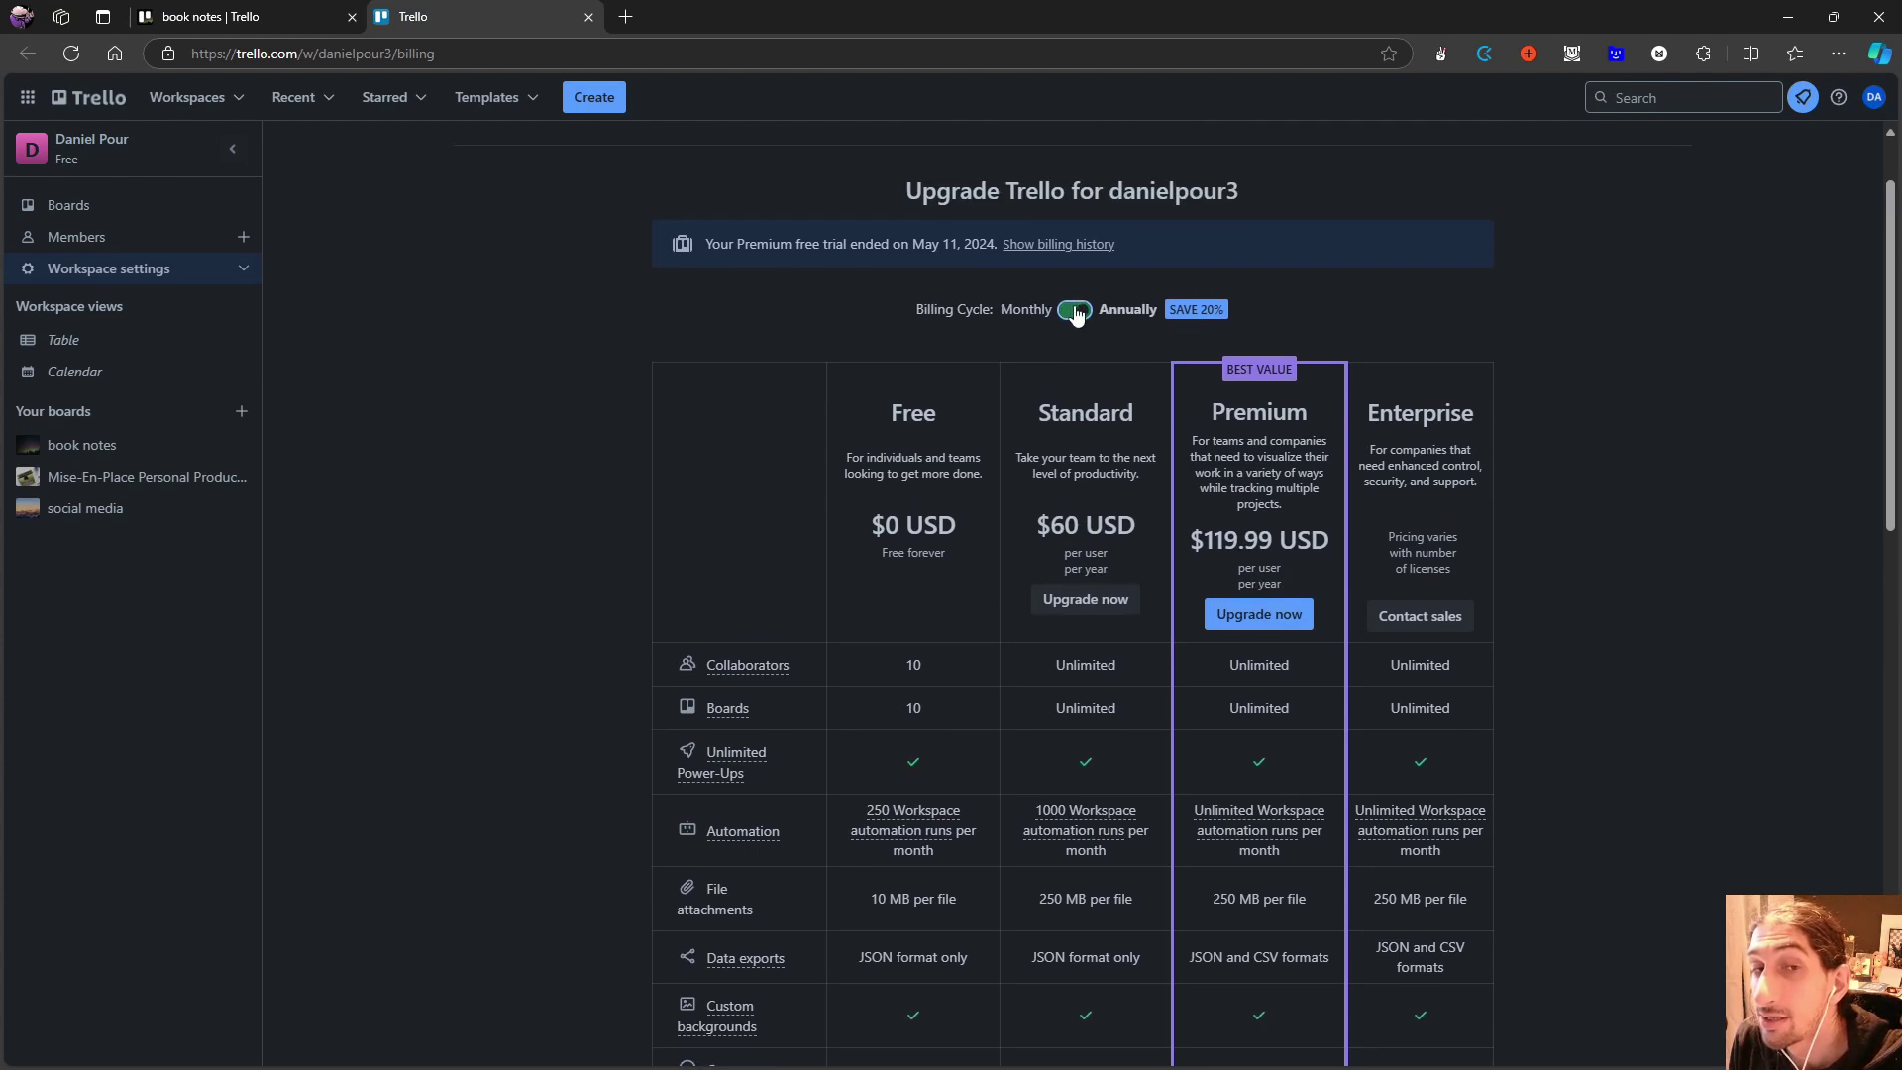
Examine the plan comparison table for limits, automation, file attachments, data exports, advanced checklists and saved searches.
scroll(1072, 360, "down", 1)
scroll(933, 476, "down", 1)
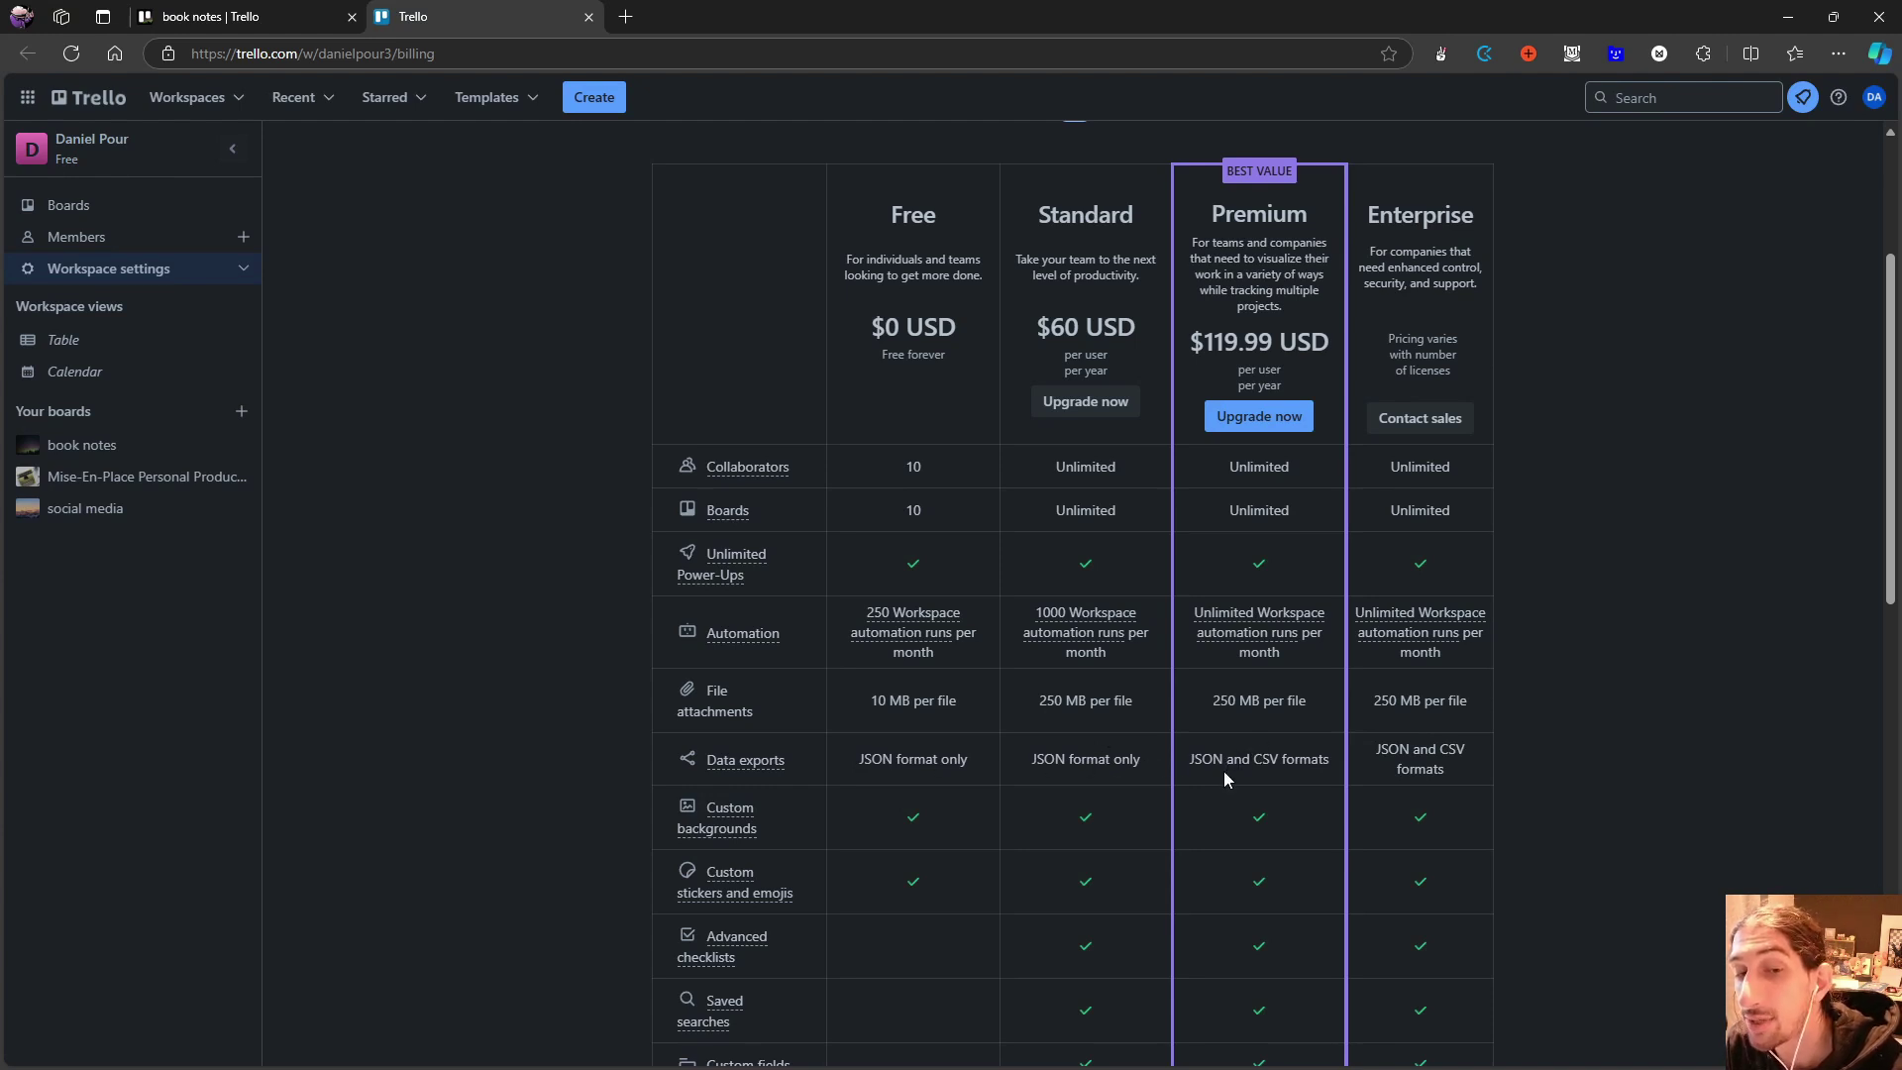
scroll(1199, 751, "down", 1)
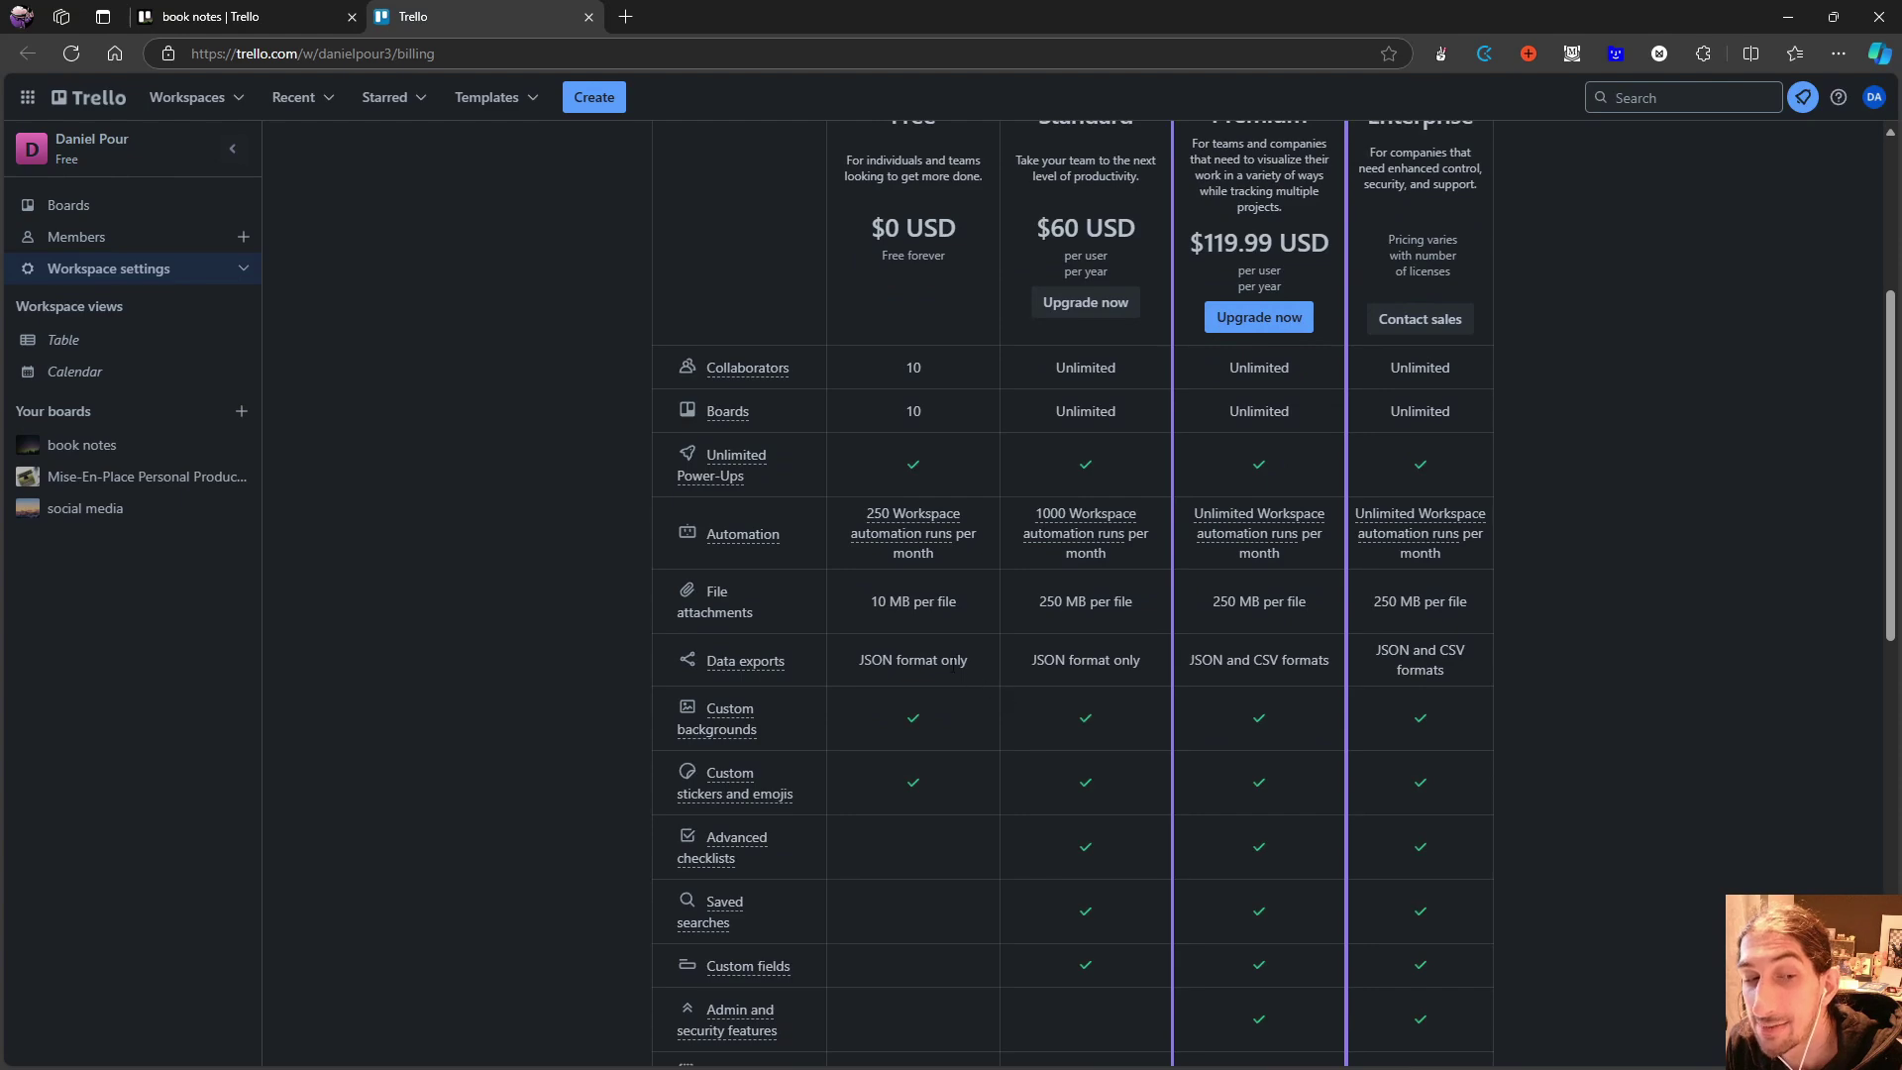
scroll(1079, 718, "down", 1)
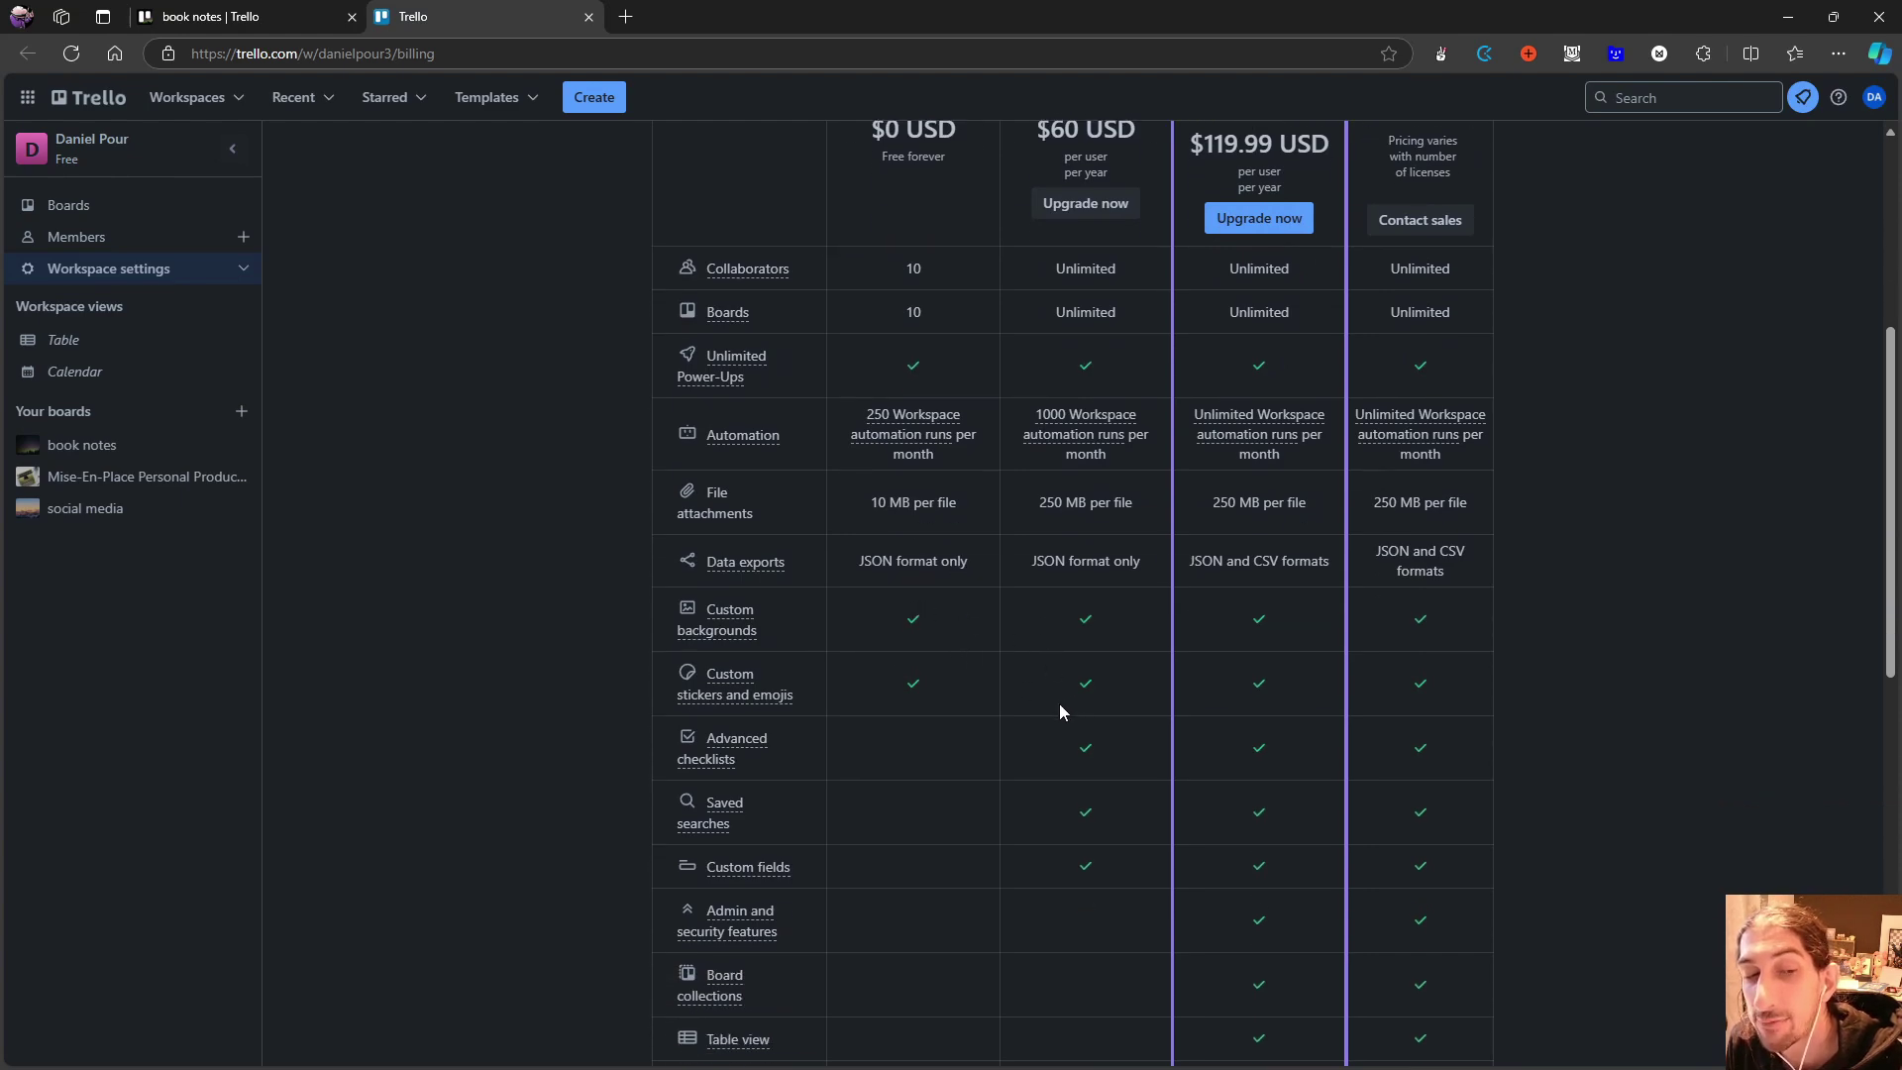
scroll(1080, 716, "up", 3)
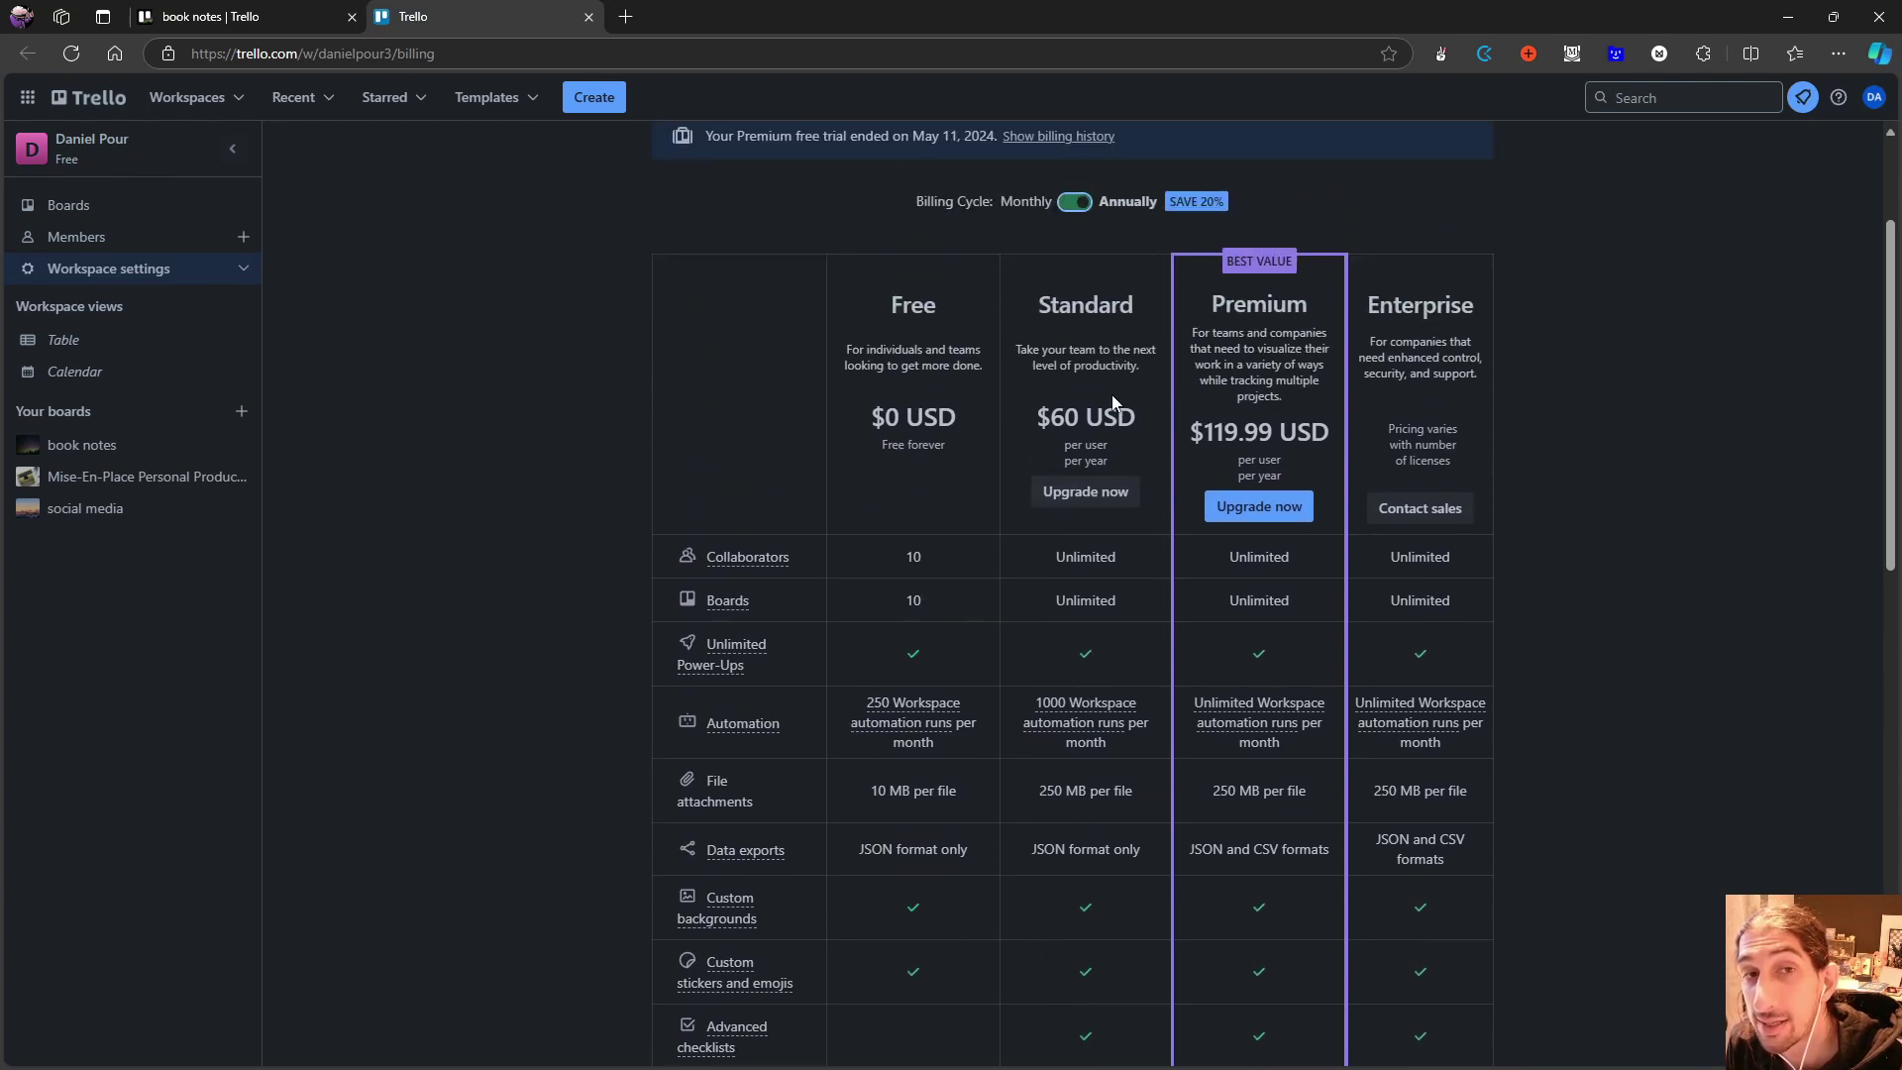
scroll(1120, 429, "down", 3)
scroll(1120, 475, "down", 2)
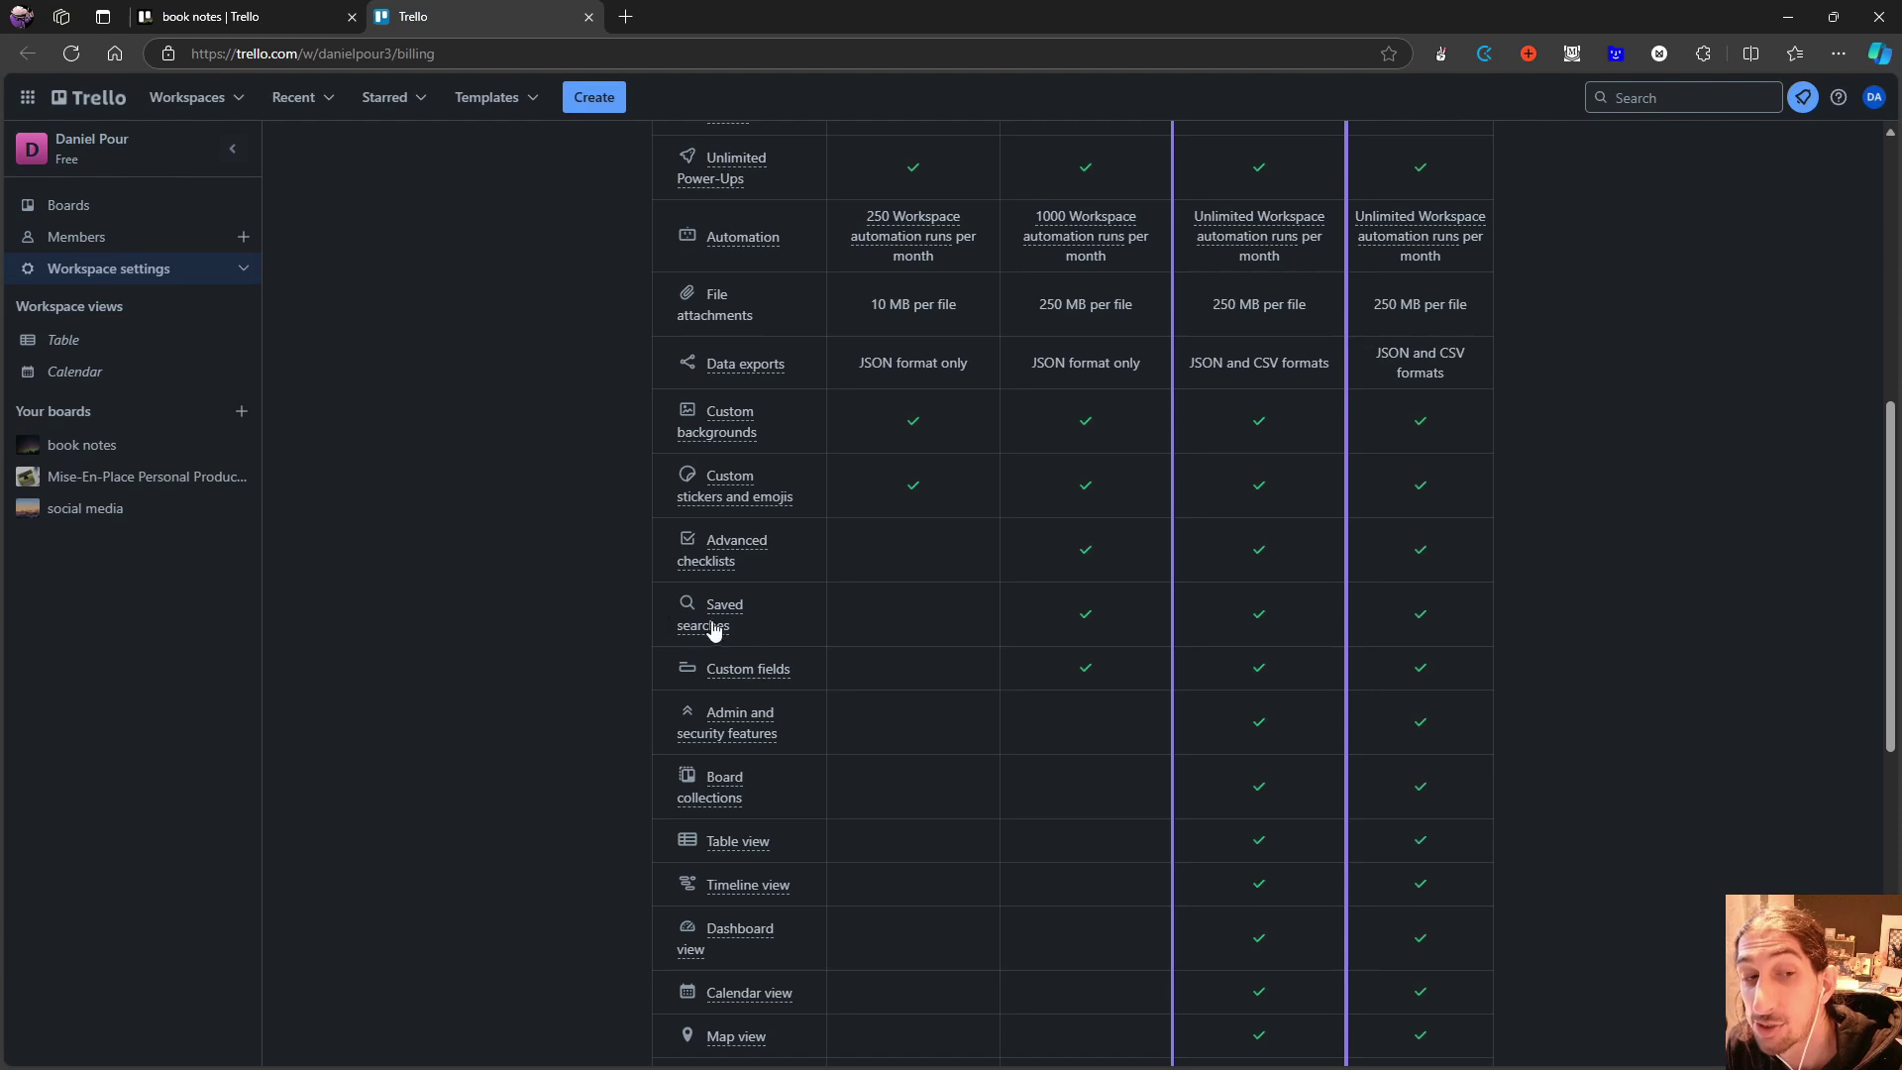
mouse_move(714, 630)
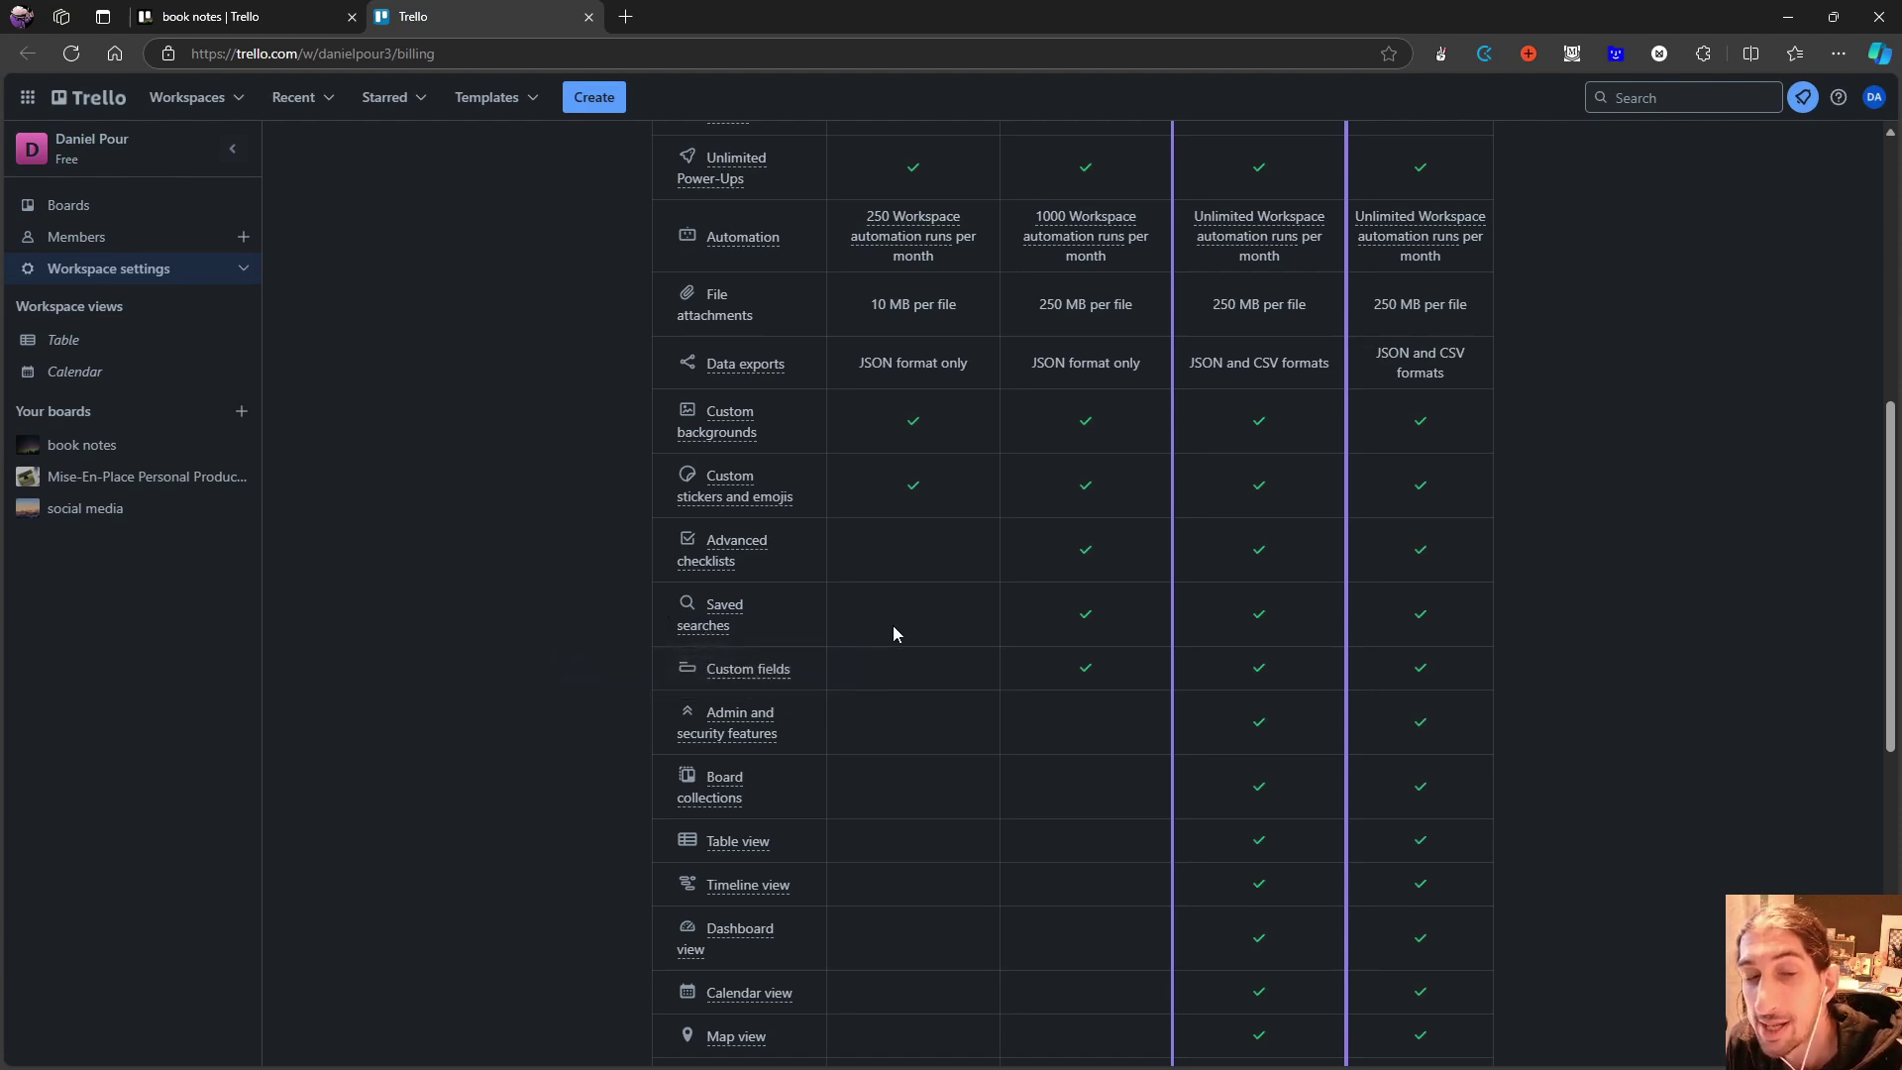
scroll(991, 630, "down", 1)
scroll(1139, 622, "up", 5)
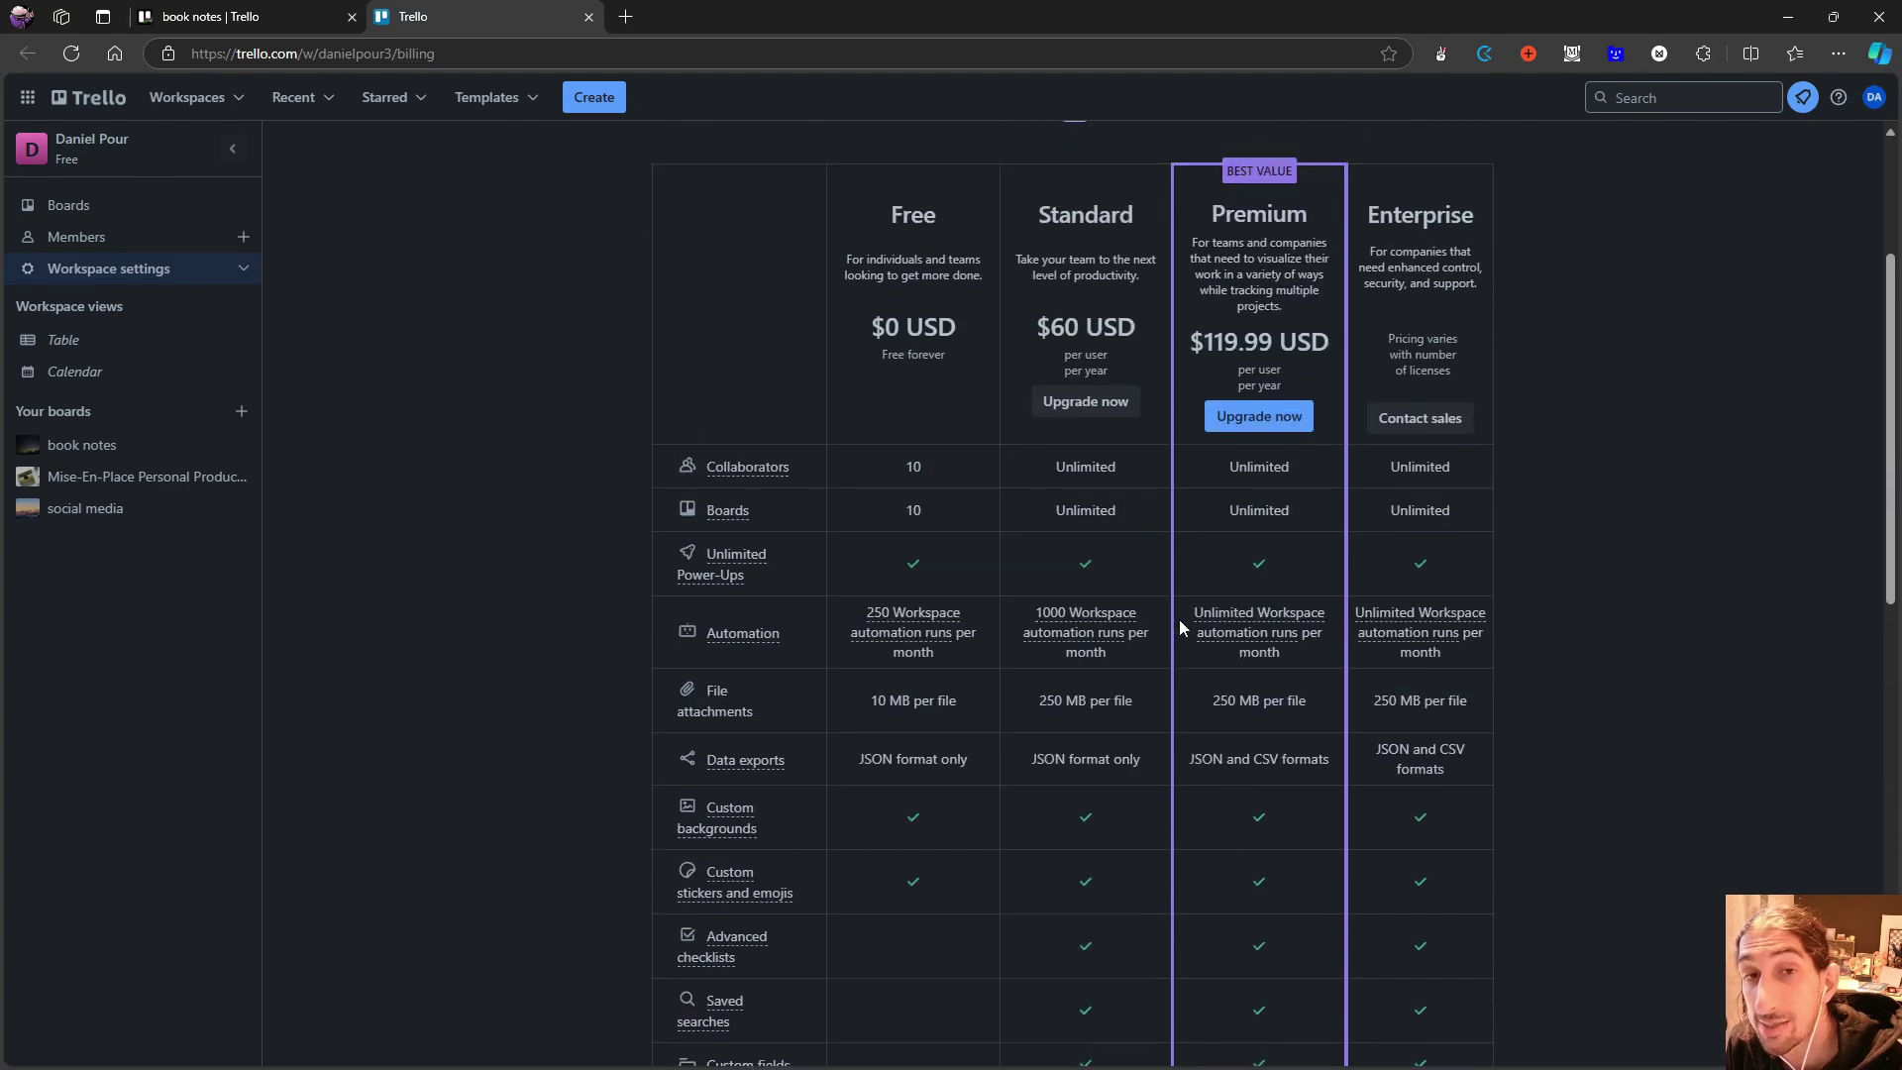
Examine the comparison table's advanced features, reading the descriptions of table view, dashboard view, workspace board templates and priority support.
scroll(1181, 626, "down", 6)
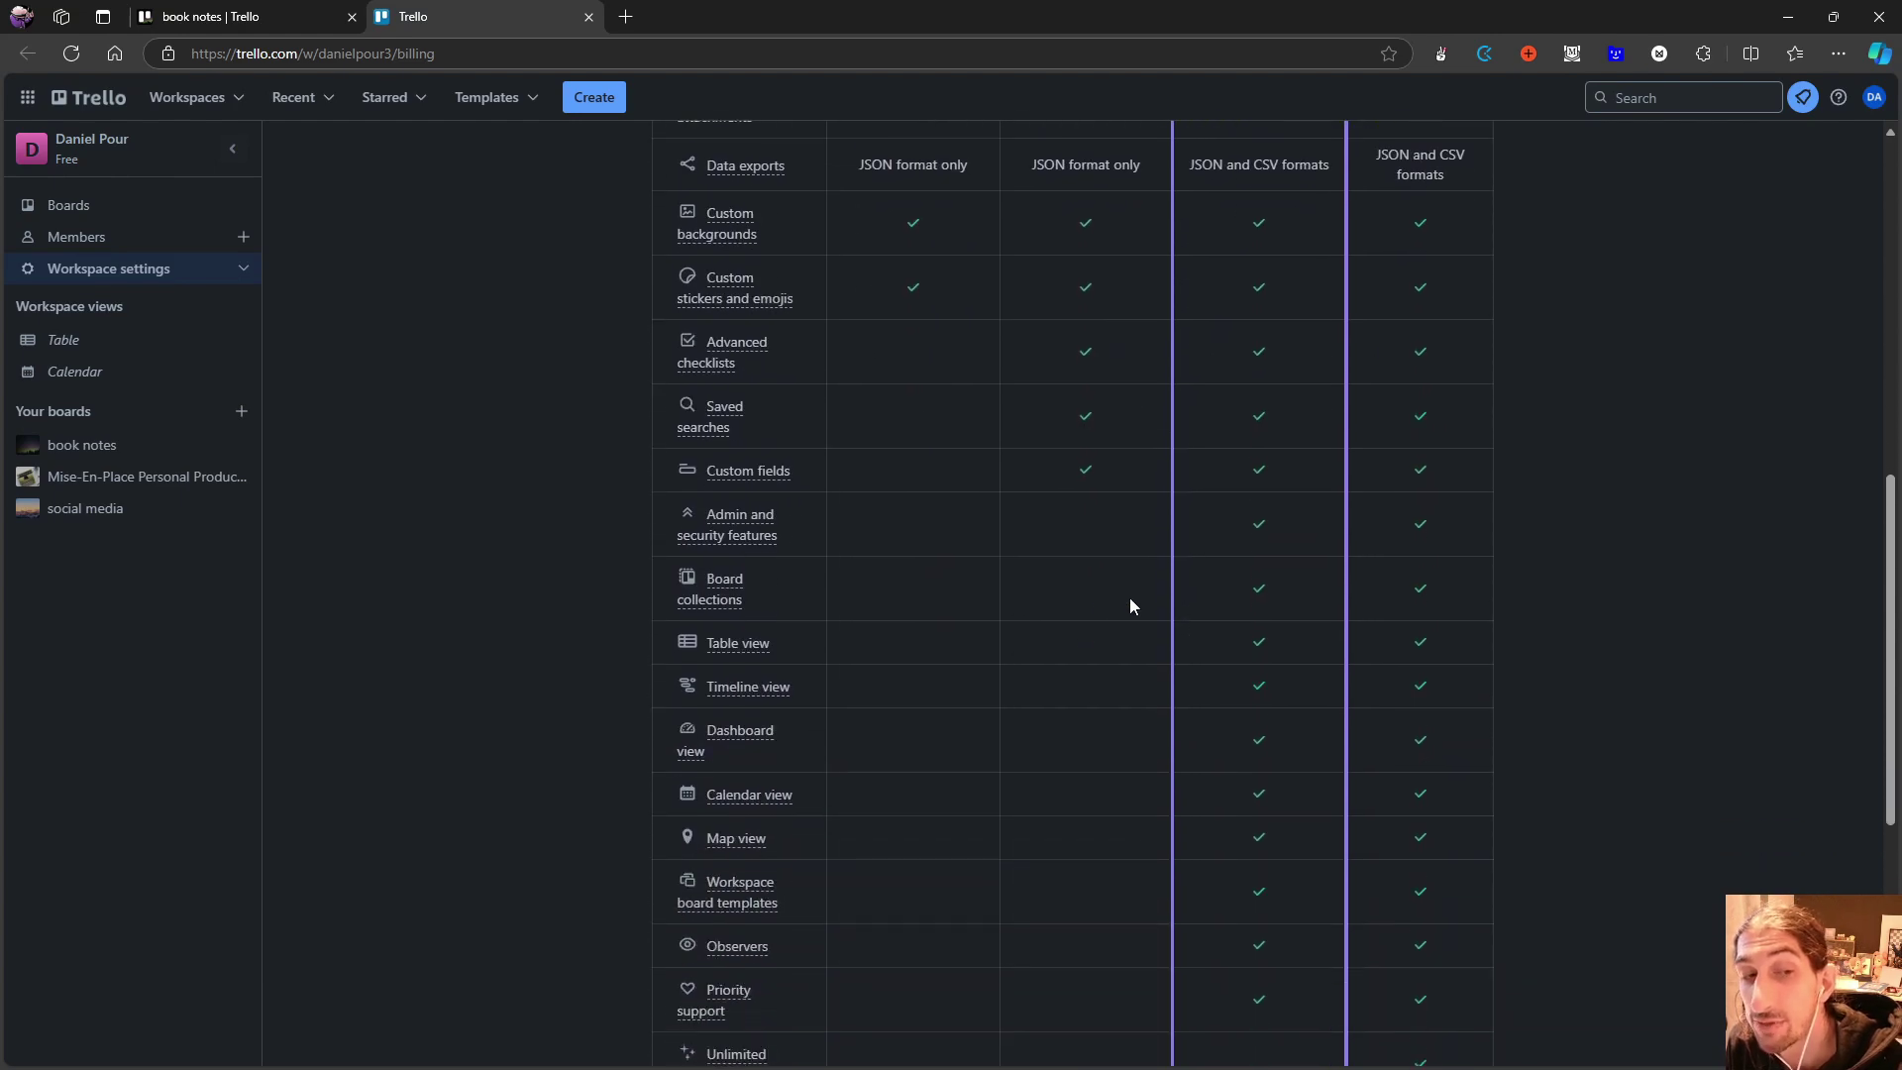
mouse_move(730, 661)
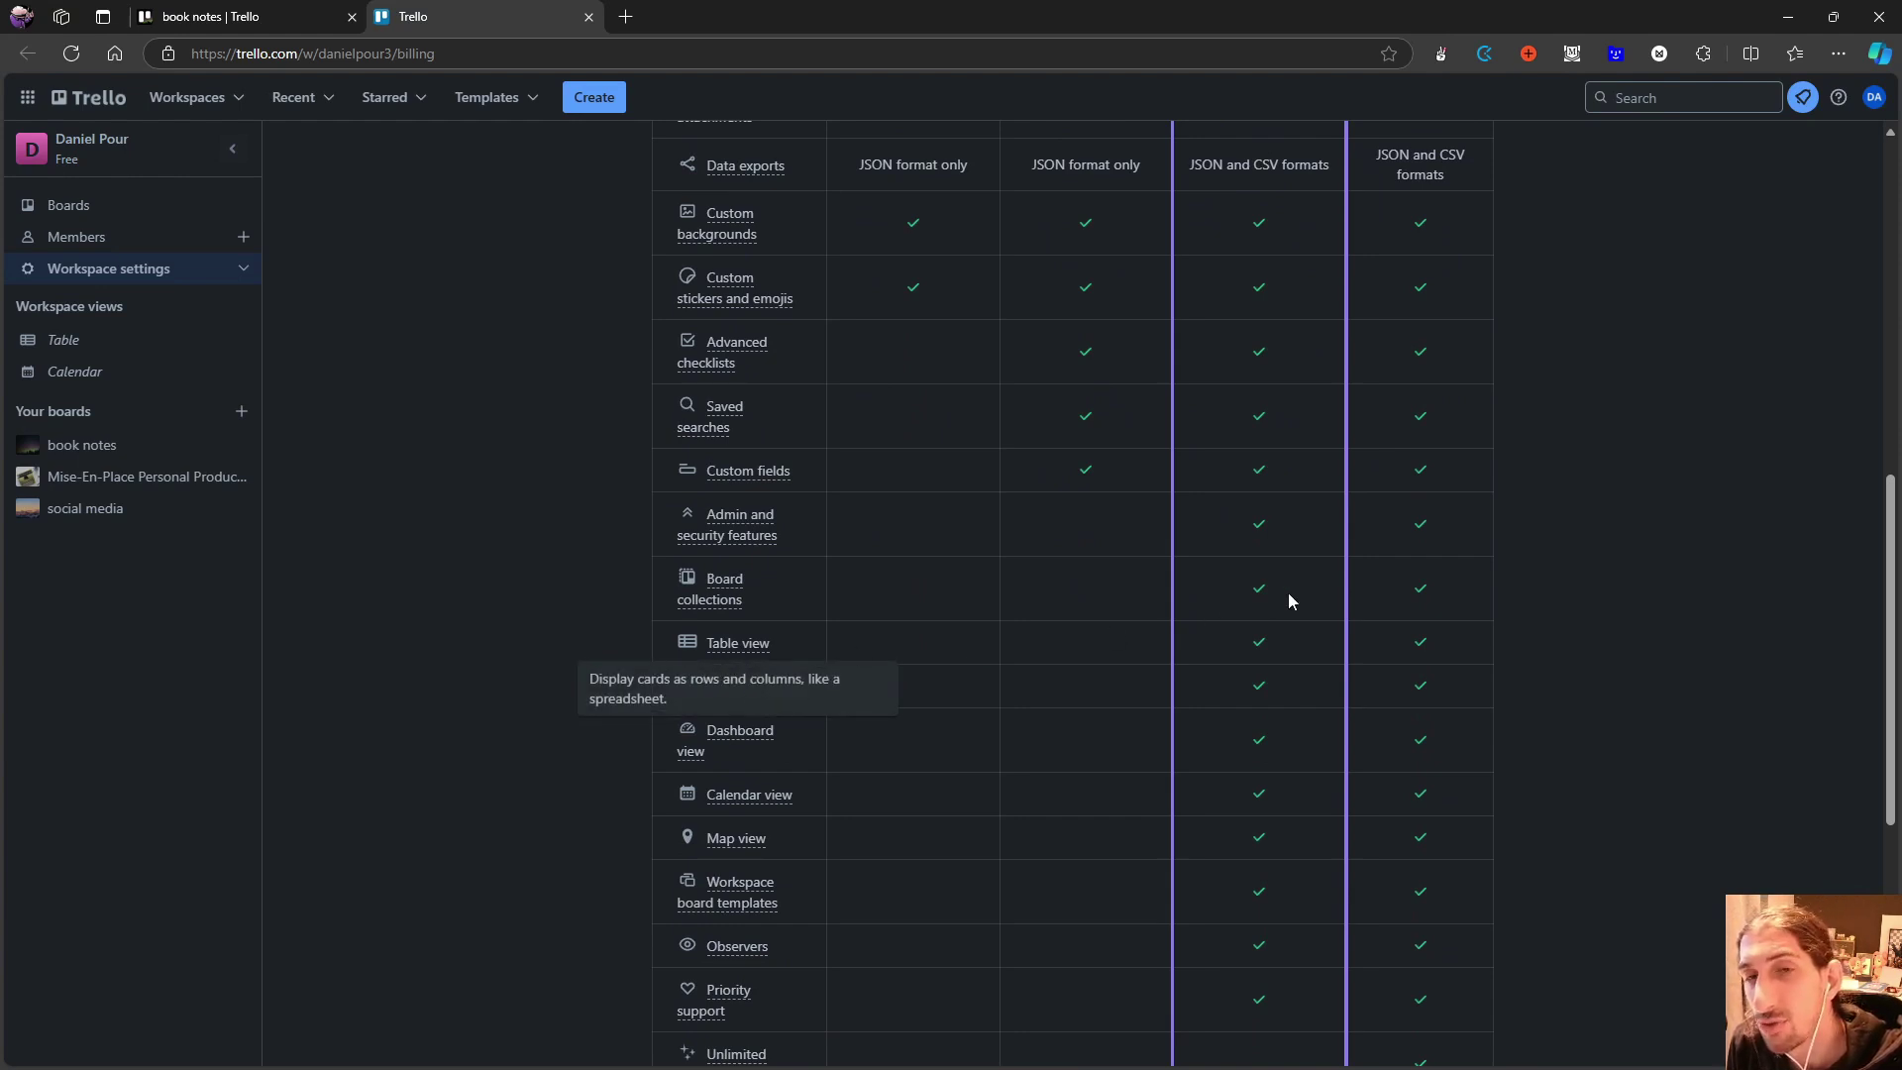
scroll(1117, 547, "up", 1)
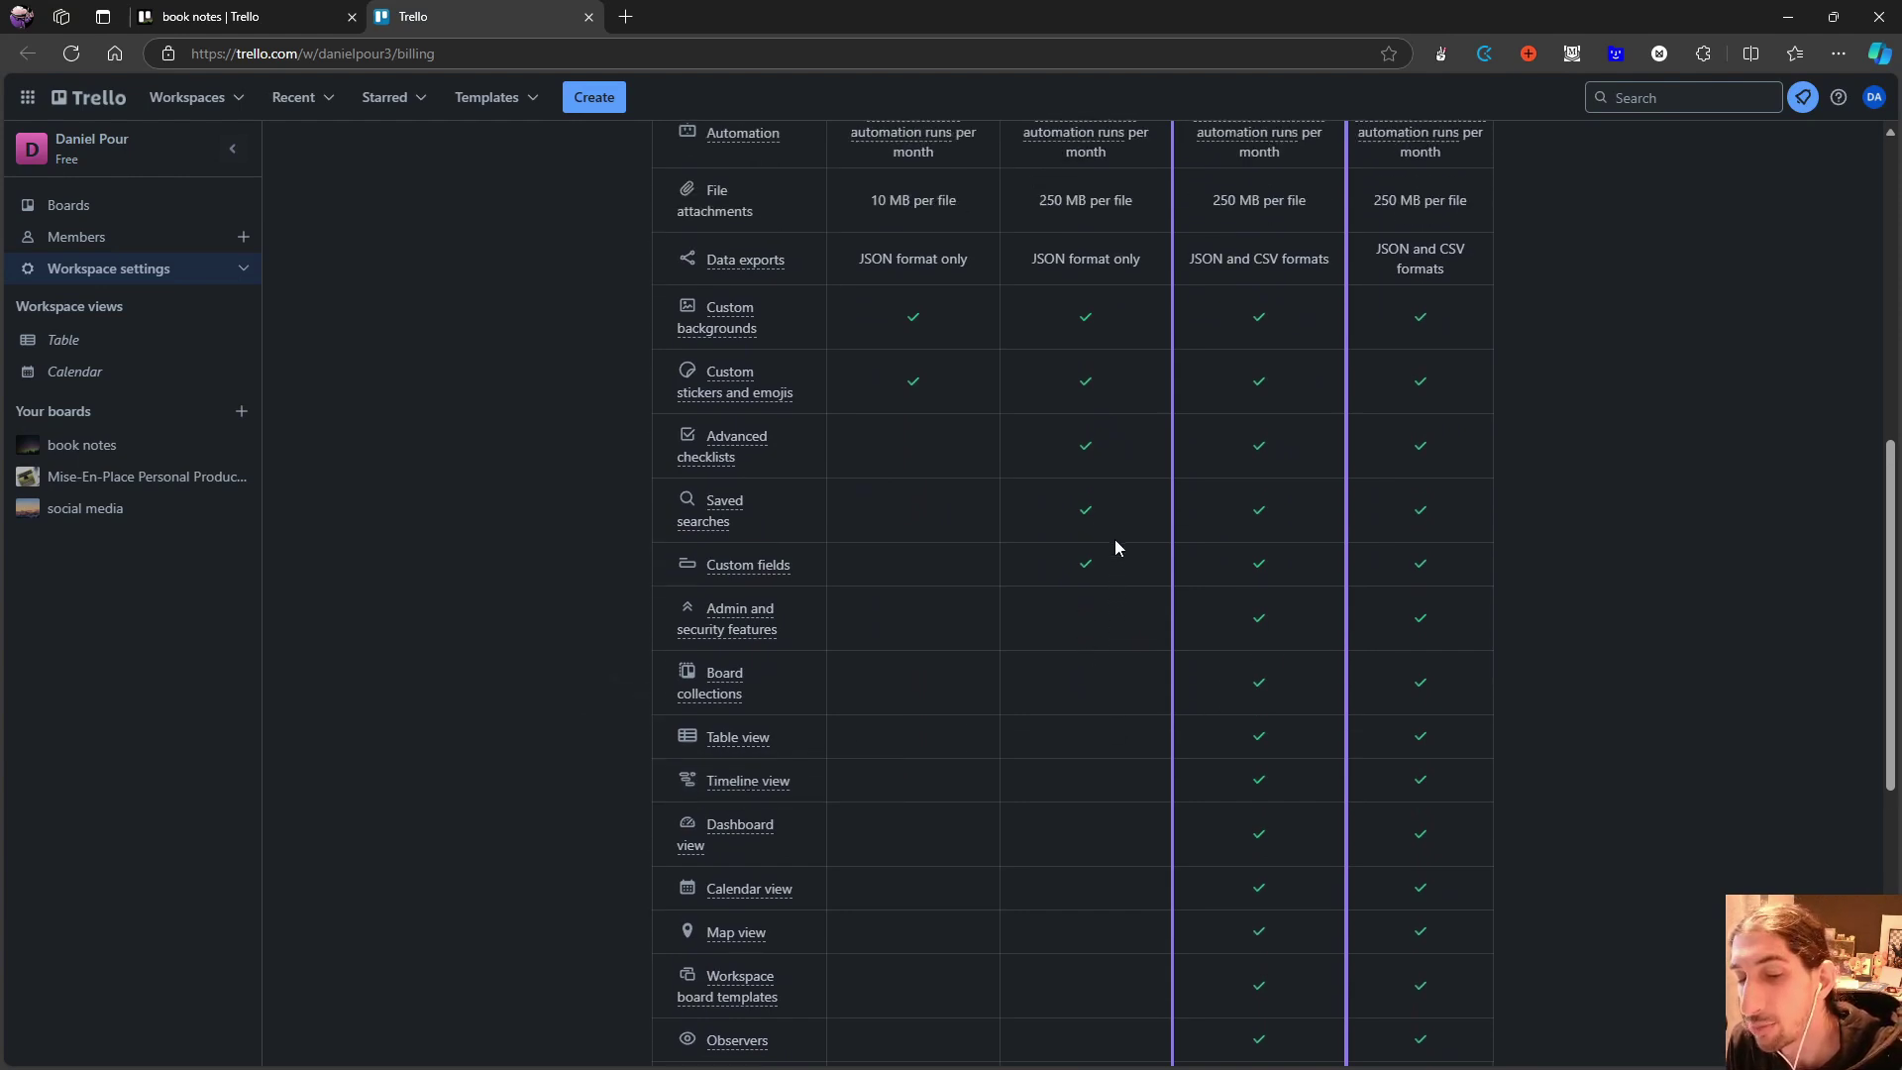
scroll(1127, 537, "up", 3)
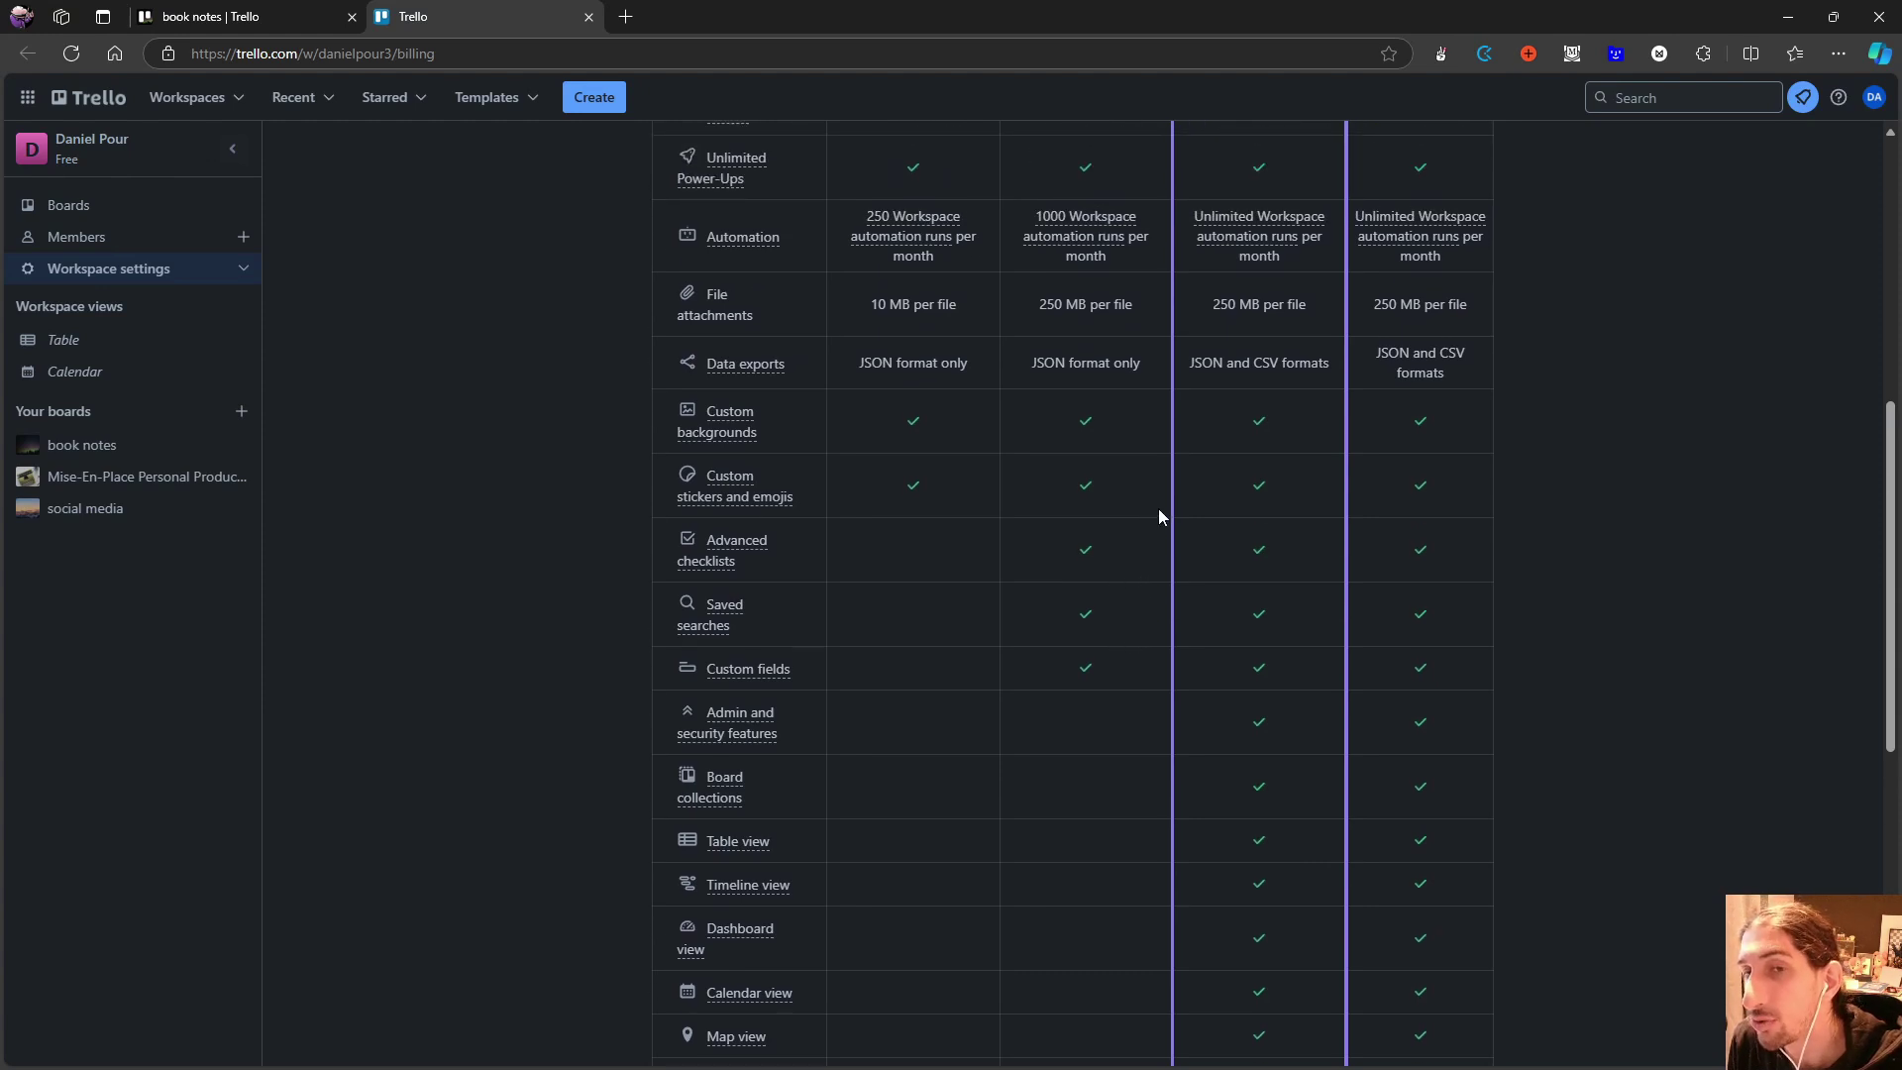
scroll(1162, 512, "up", 1)
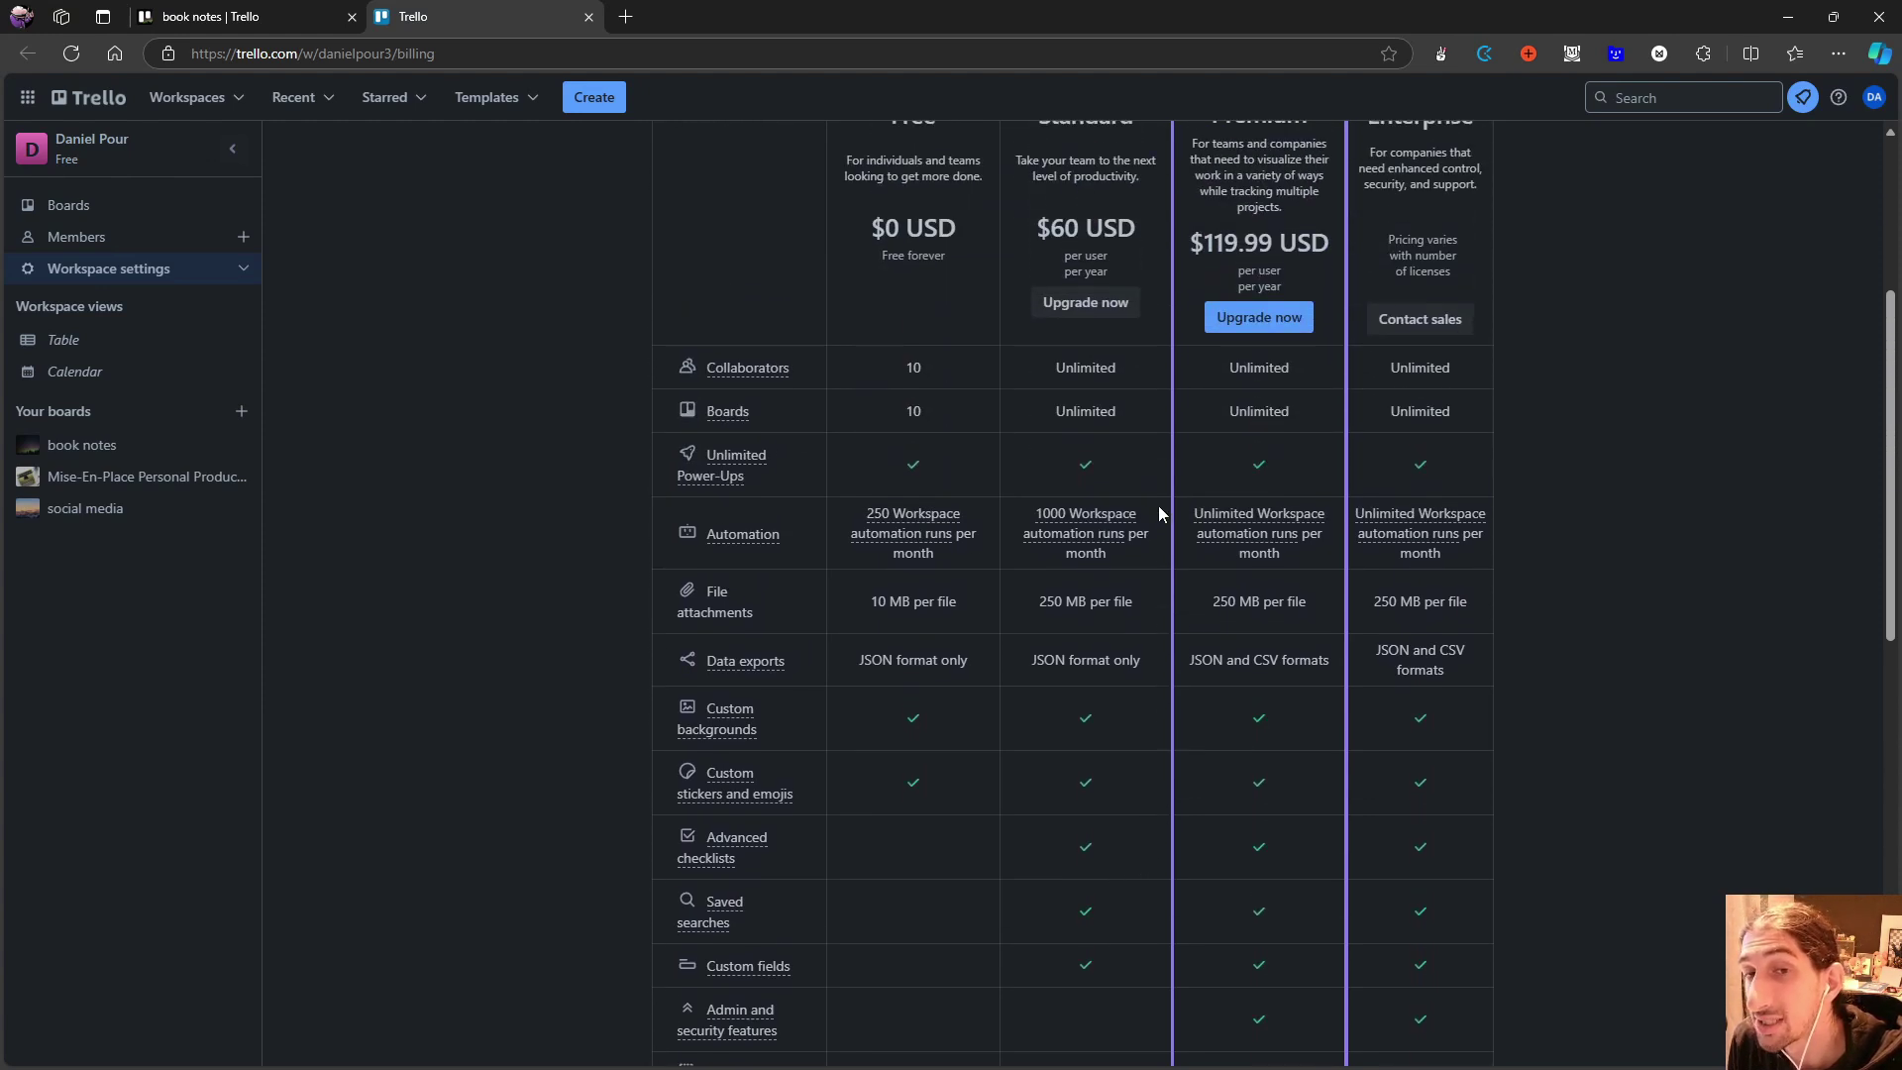
scroll(1163, 499, "down", 4)
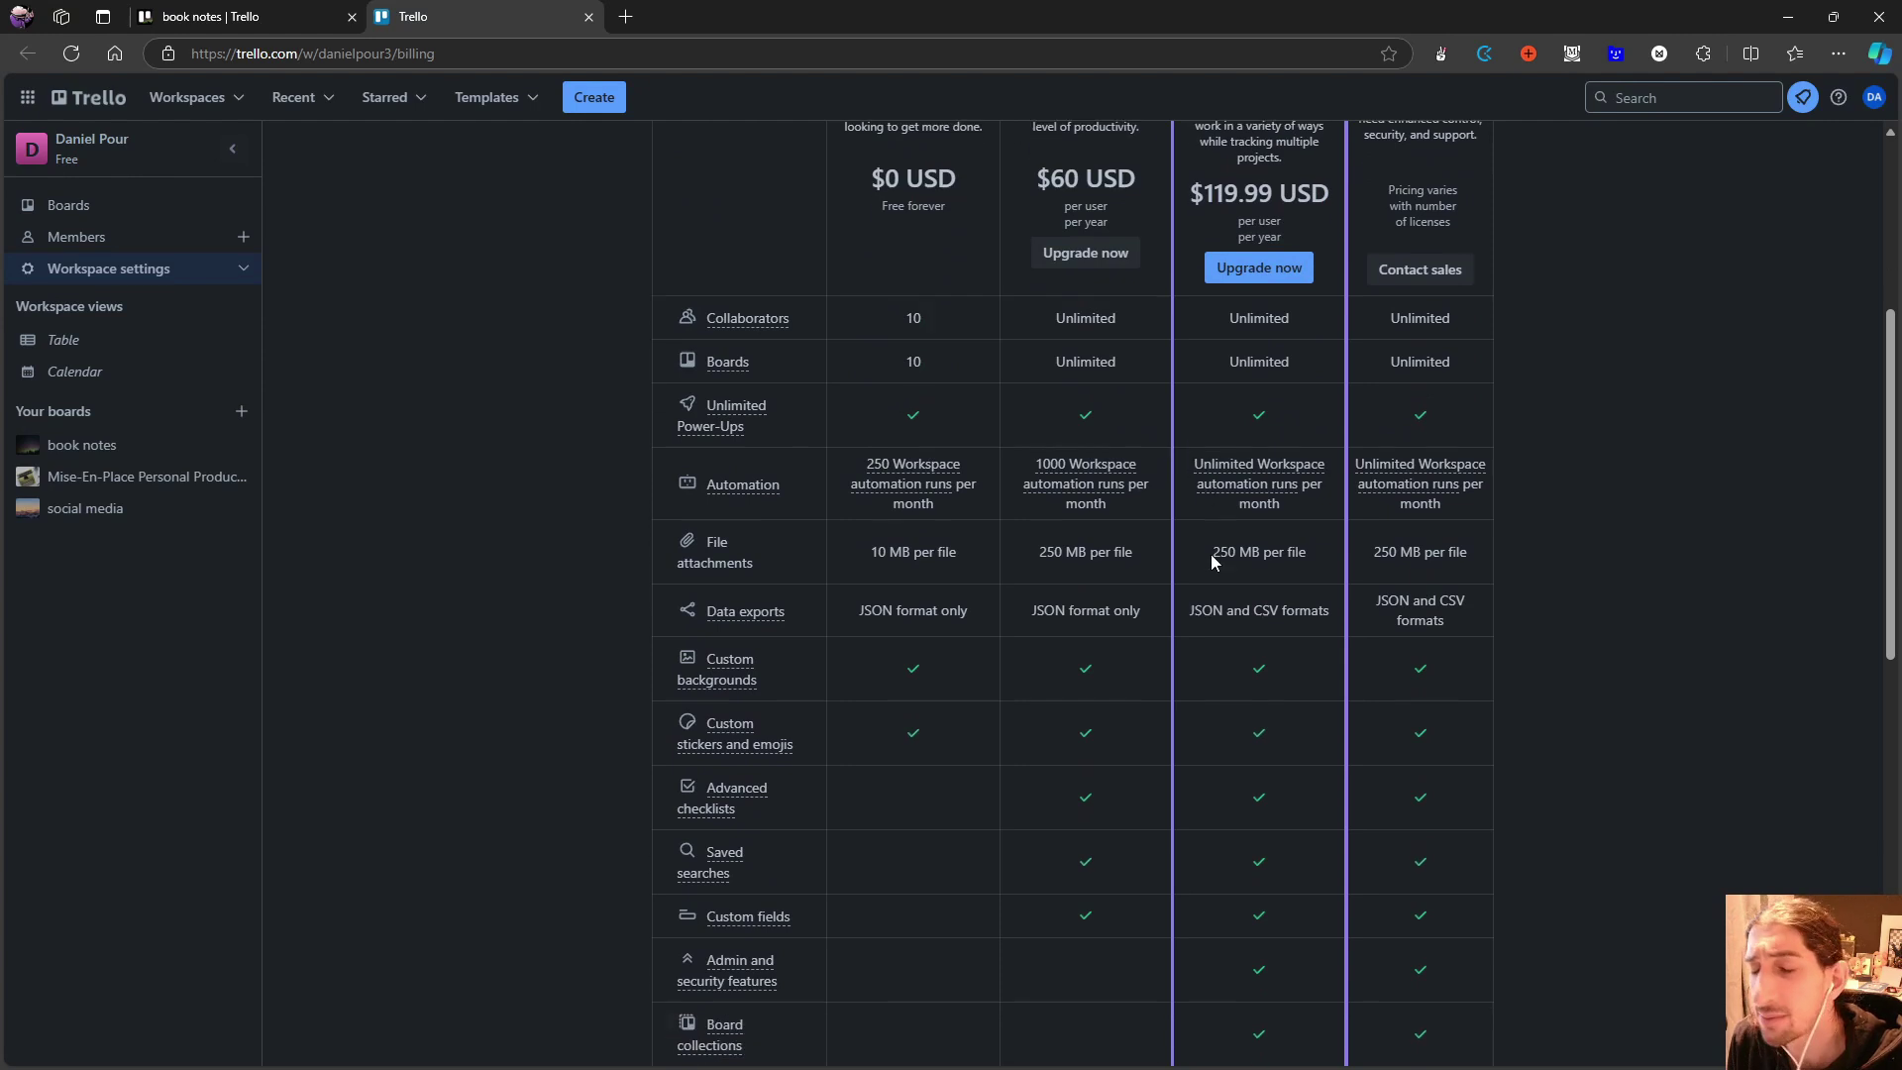
scroll(788, 650, "down", 1)
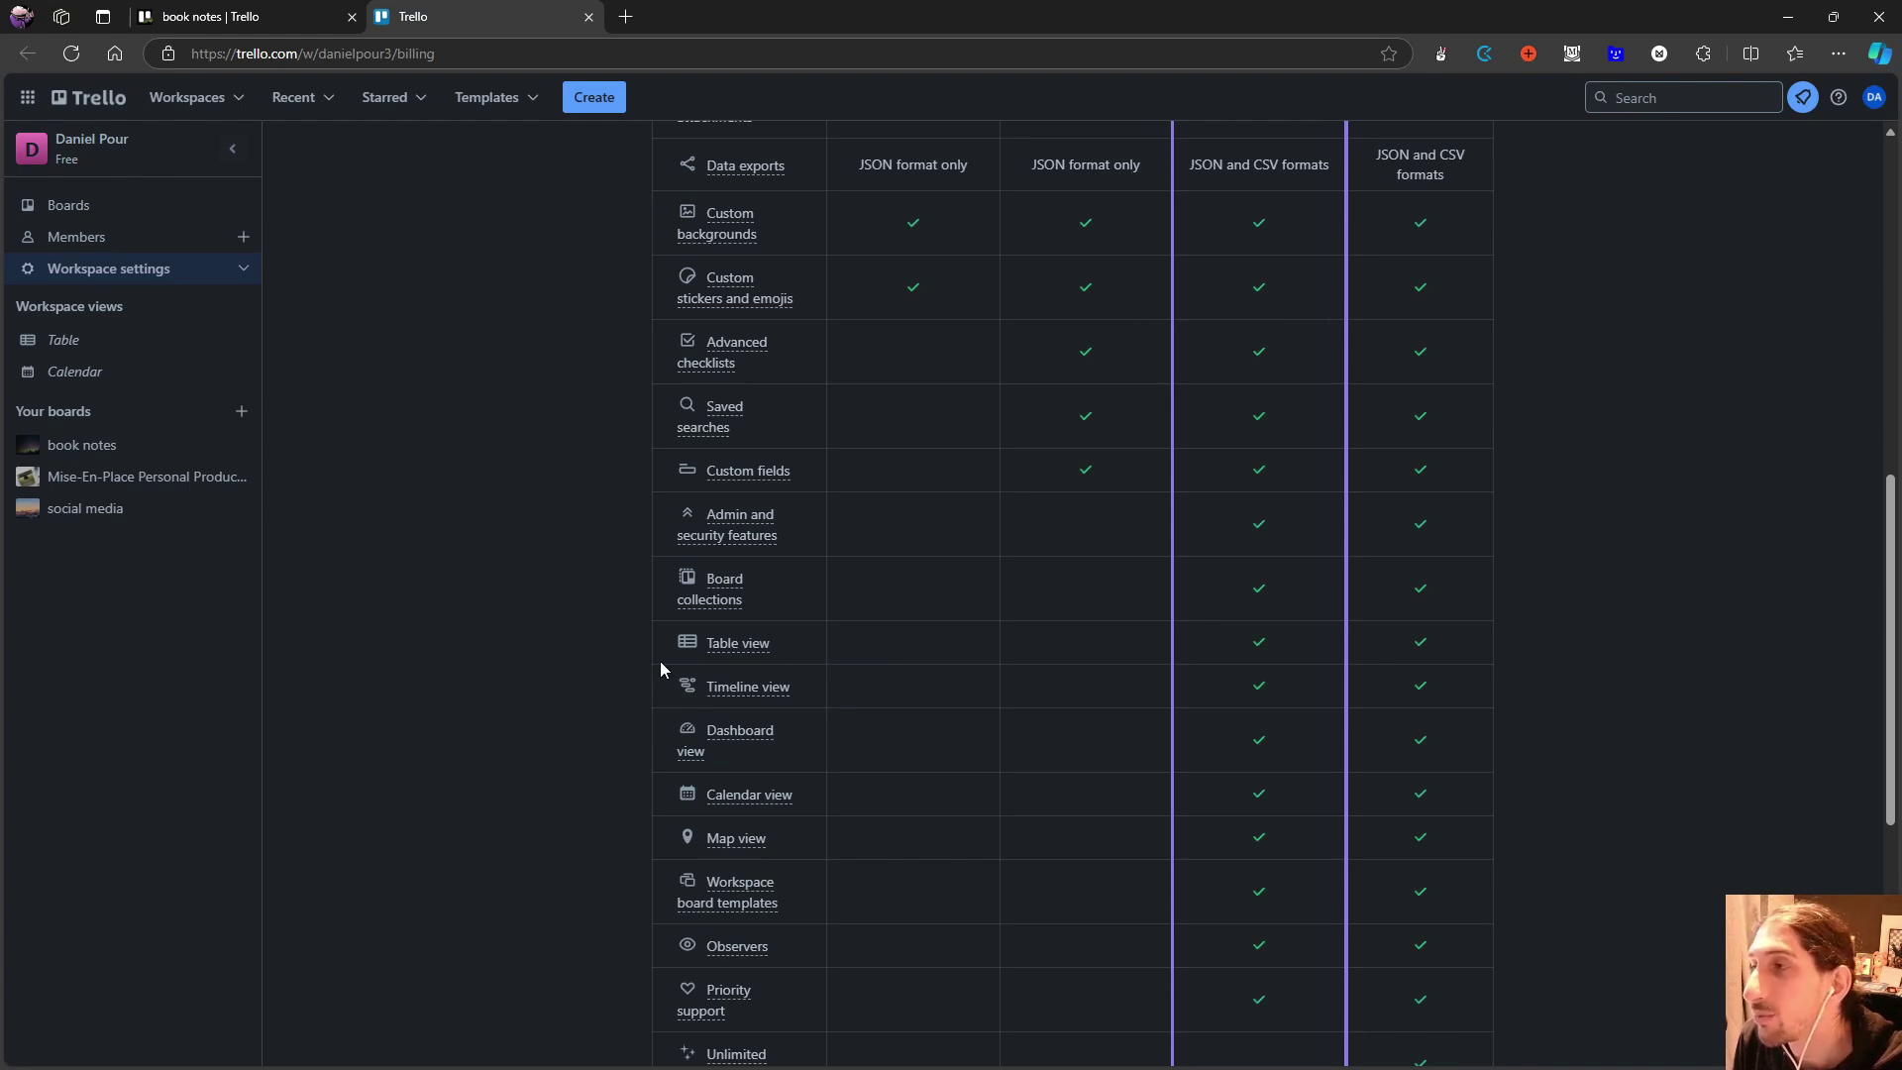
mouse_move(738, 740)
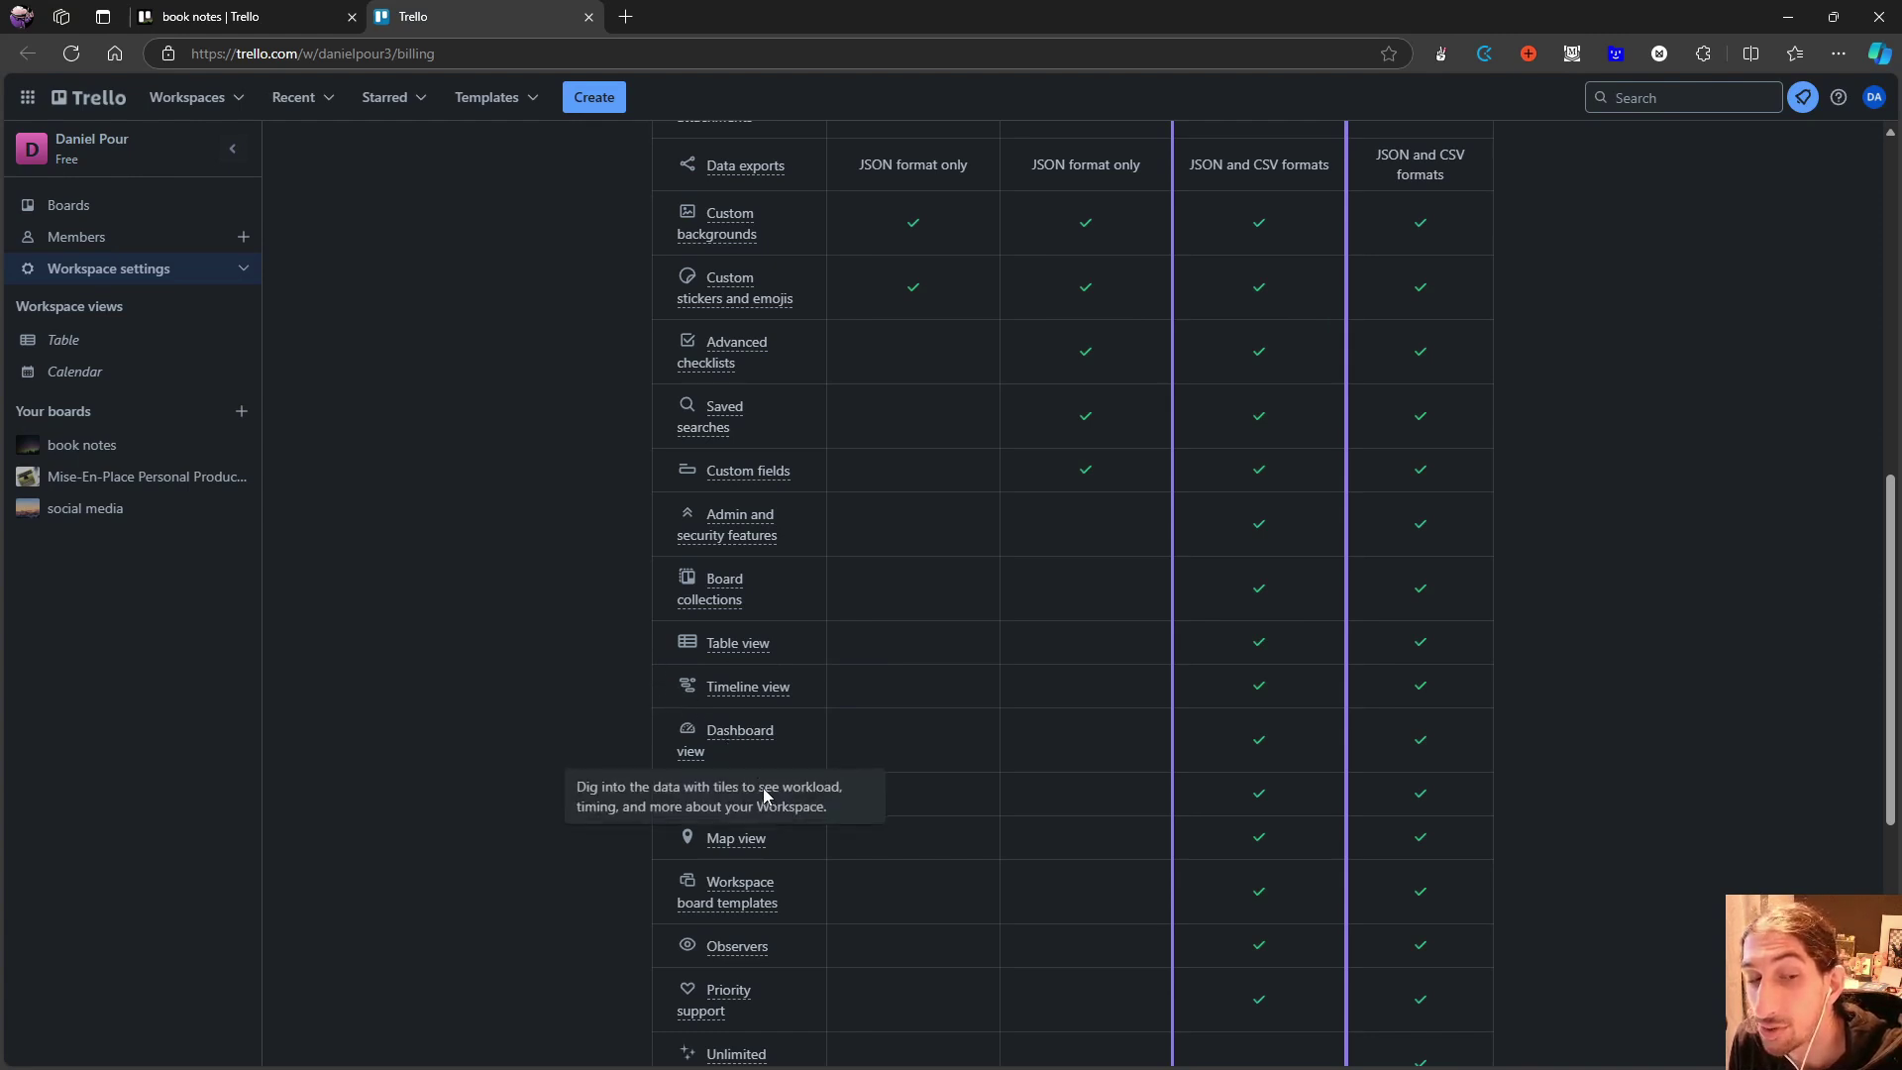
scroll(692, 830, "down", 1)
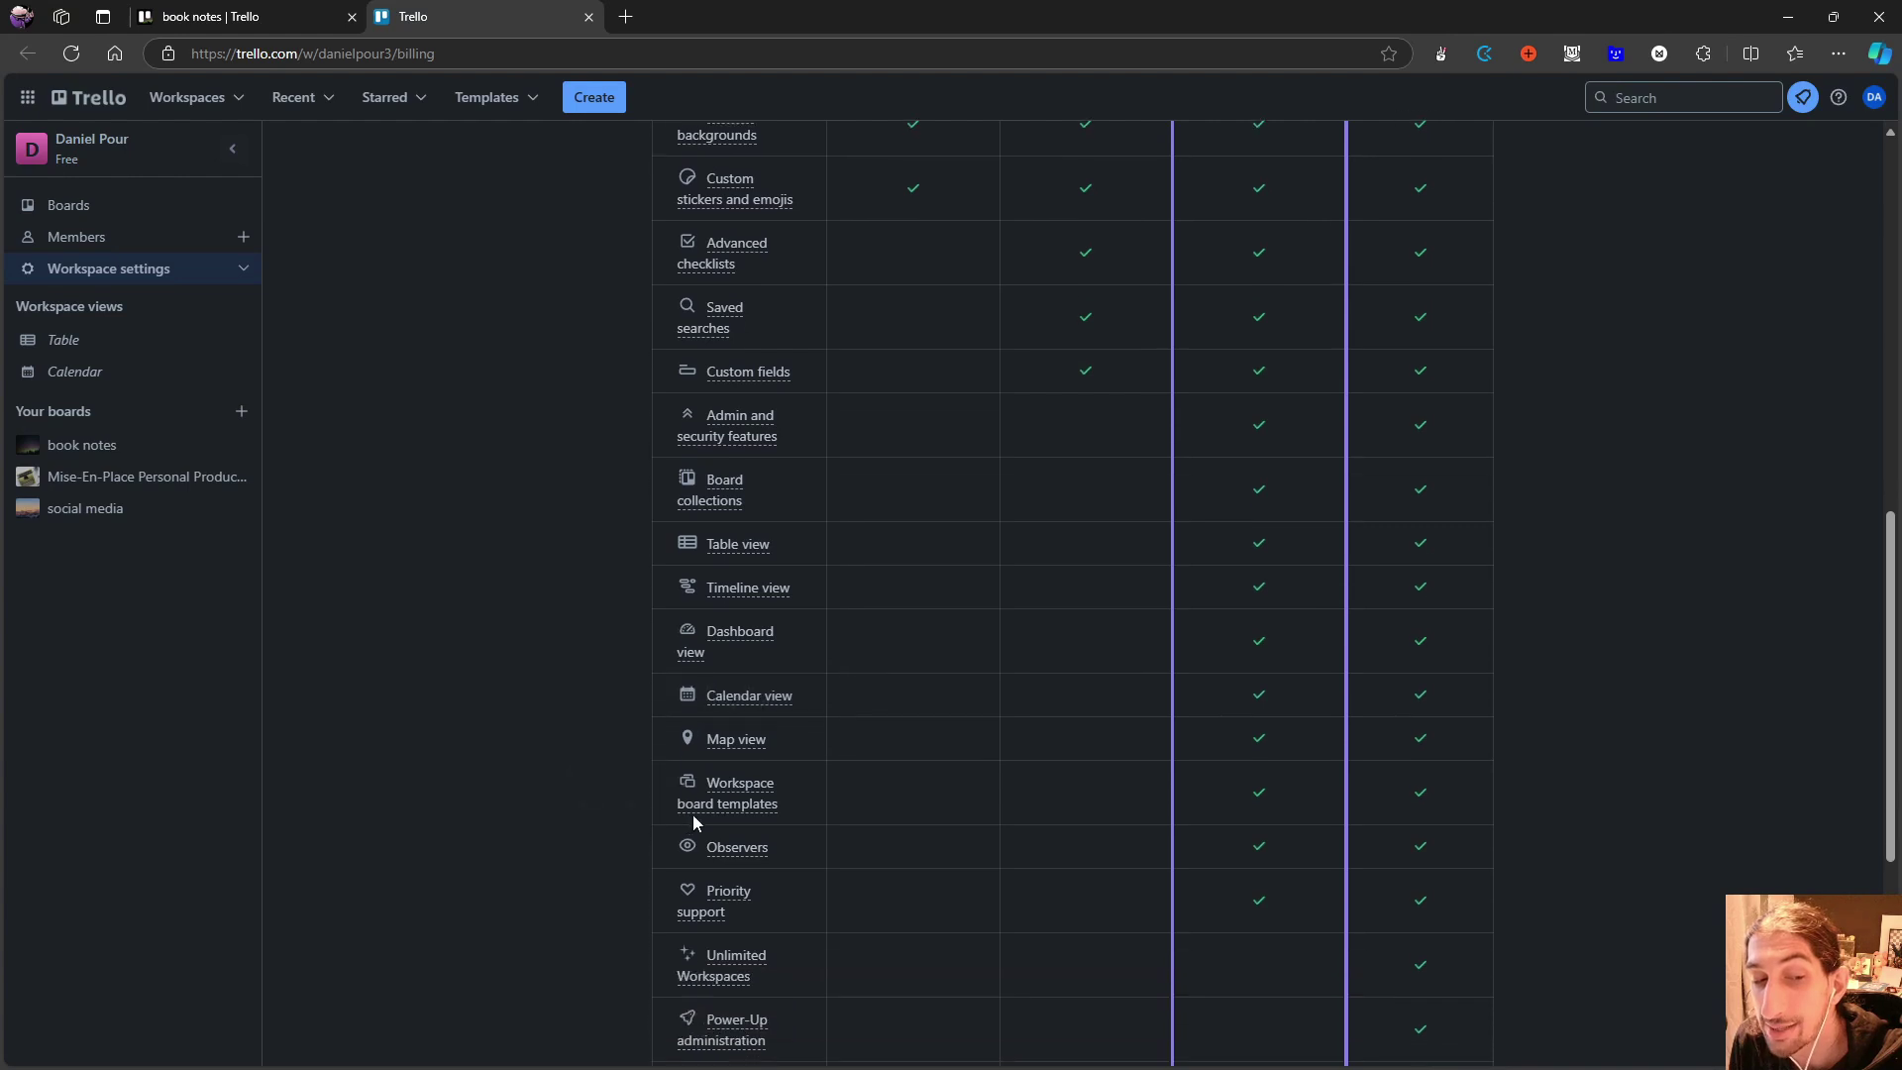
mouse_move(763, 813)
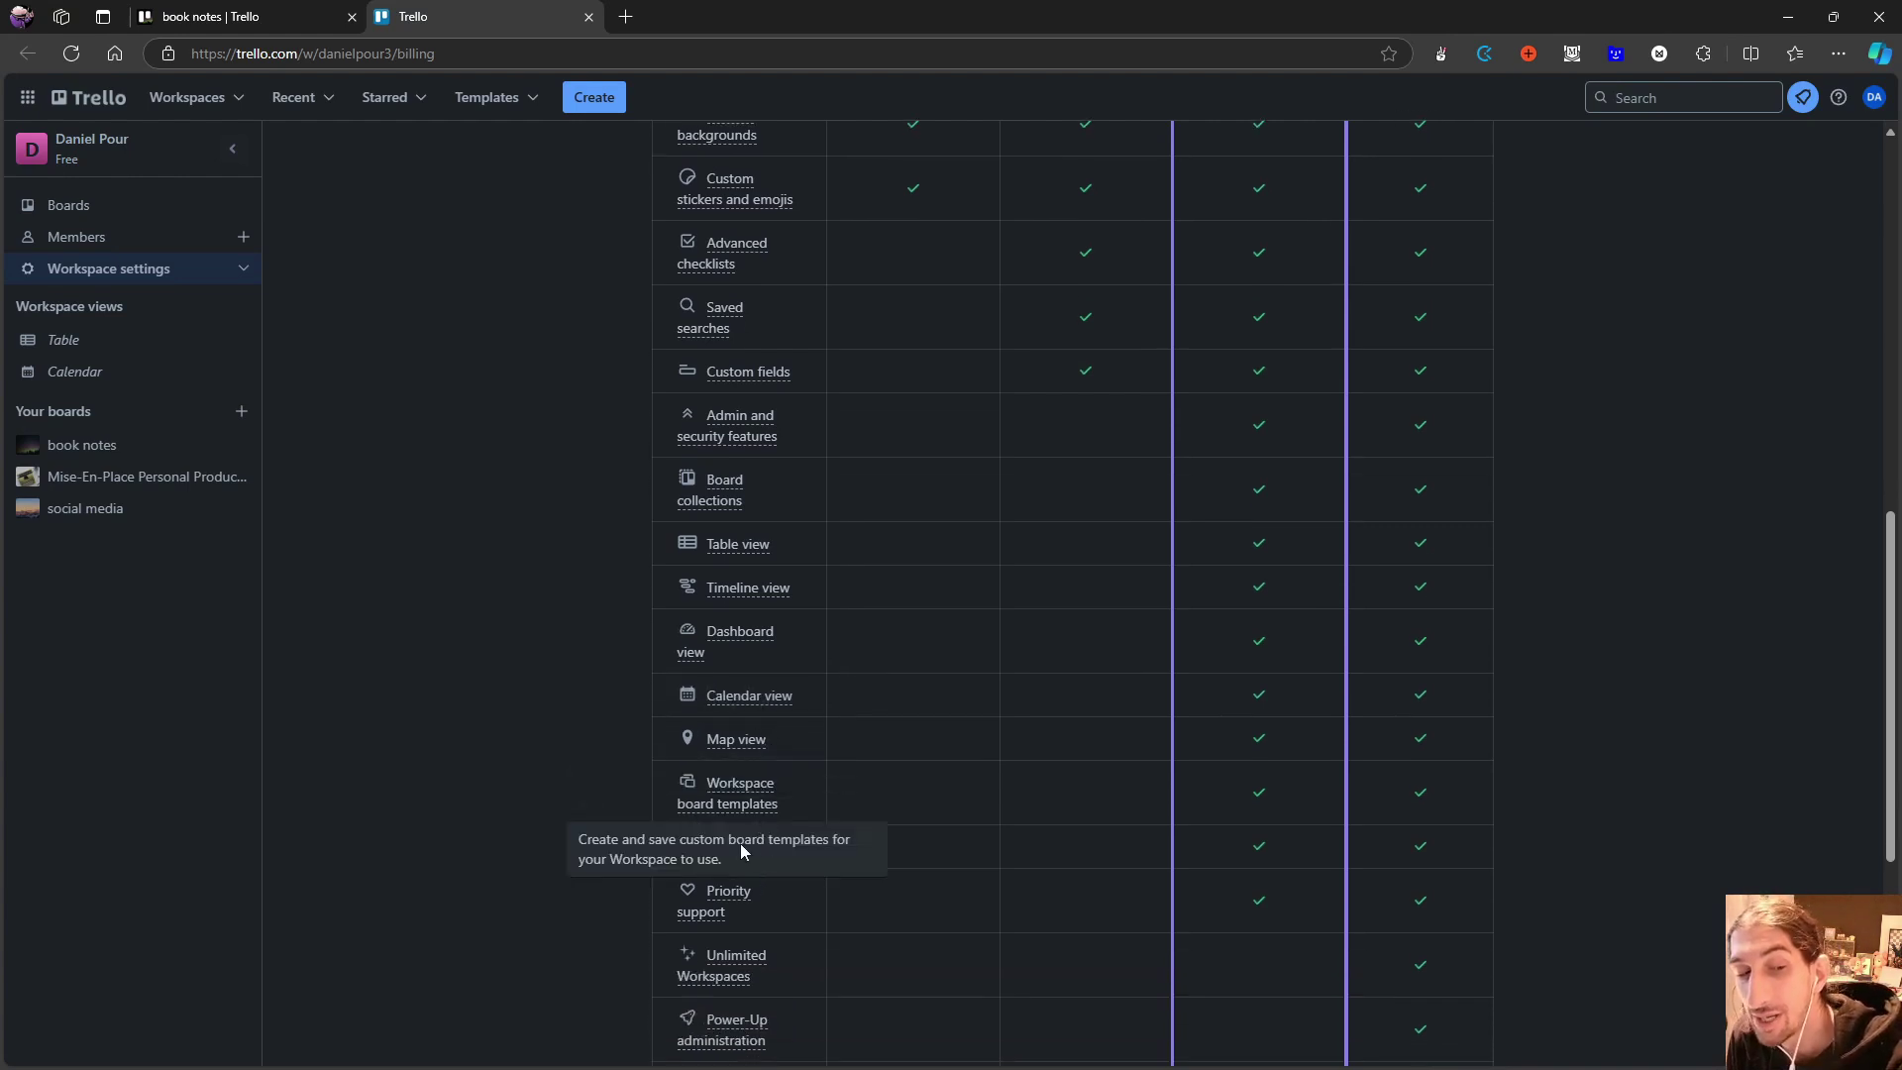
mouse_move(734, 901)
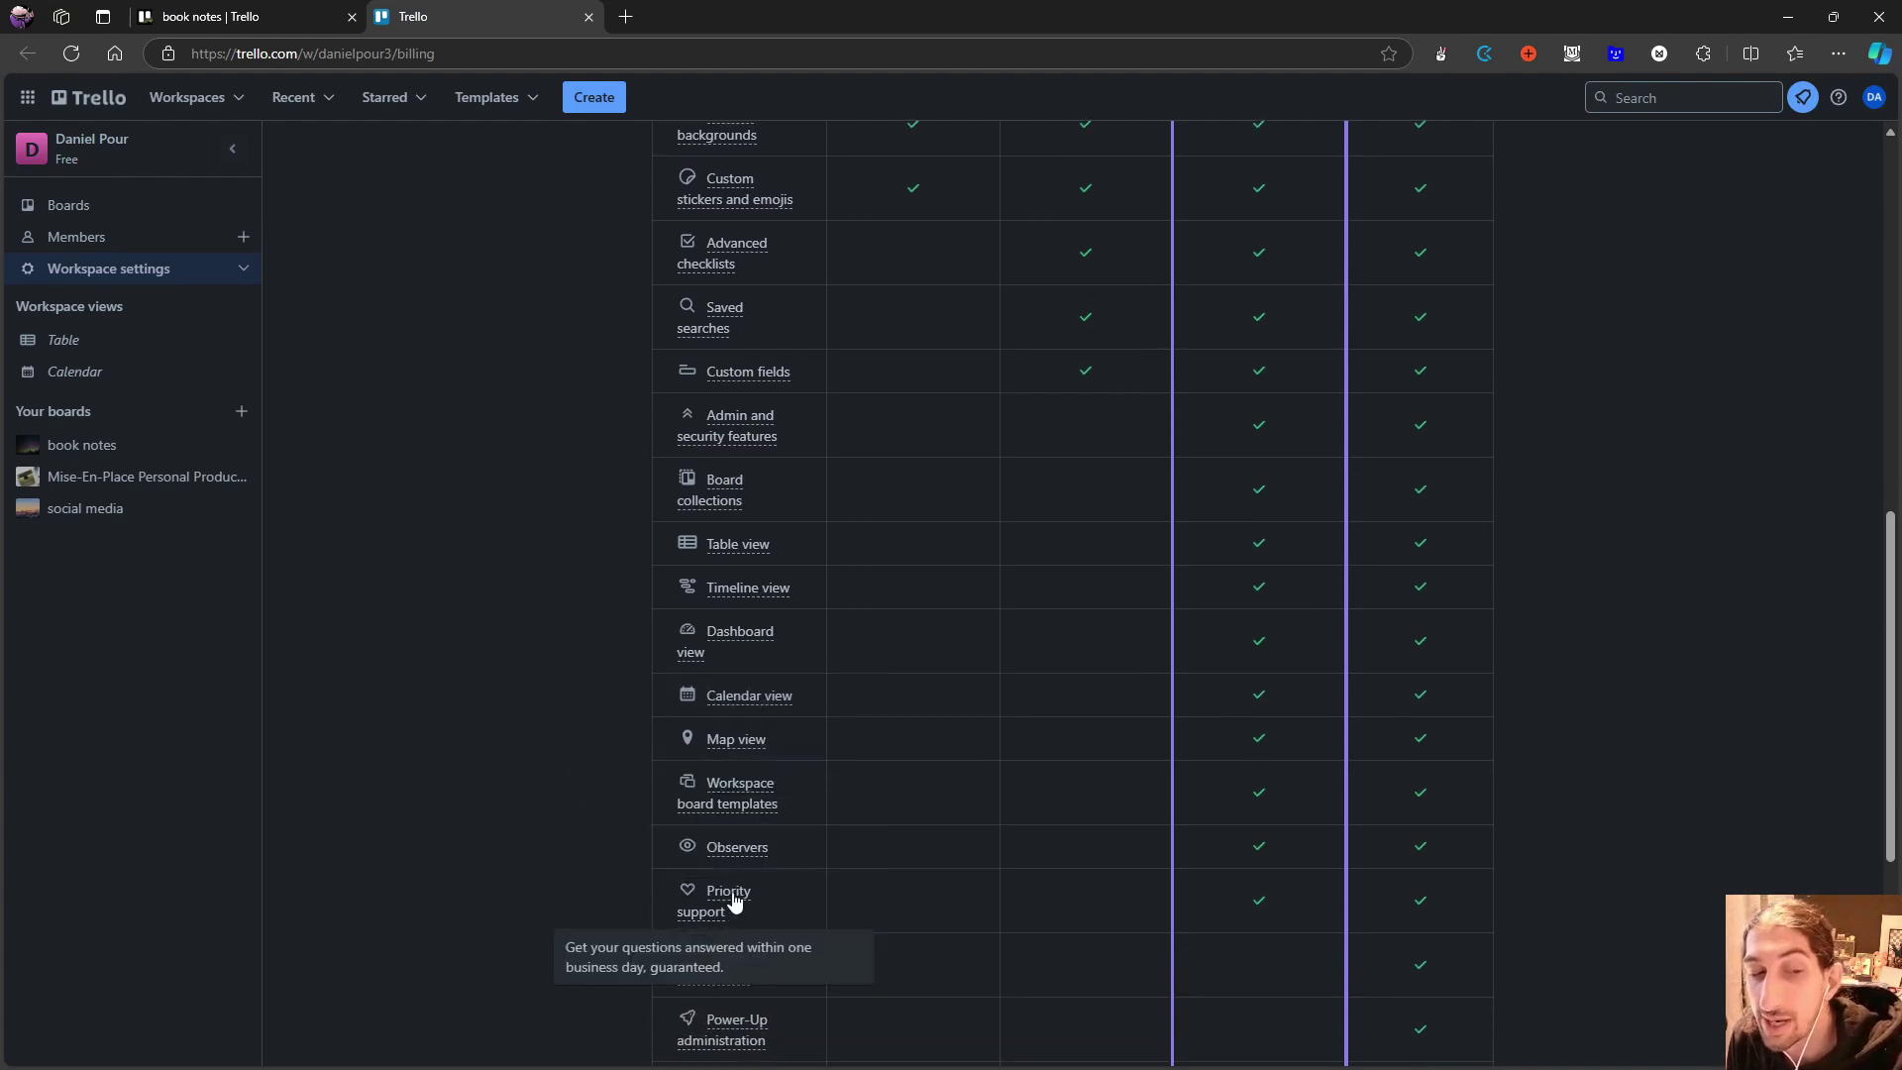
mouse_move(741, 852)
scroll(743, 854, "up", 9)
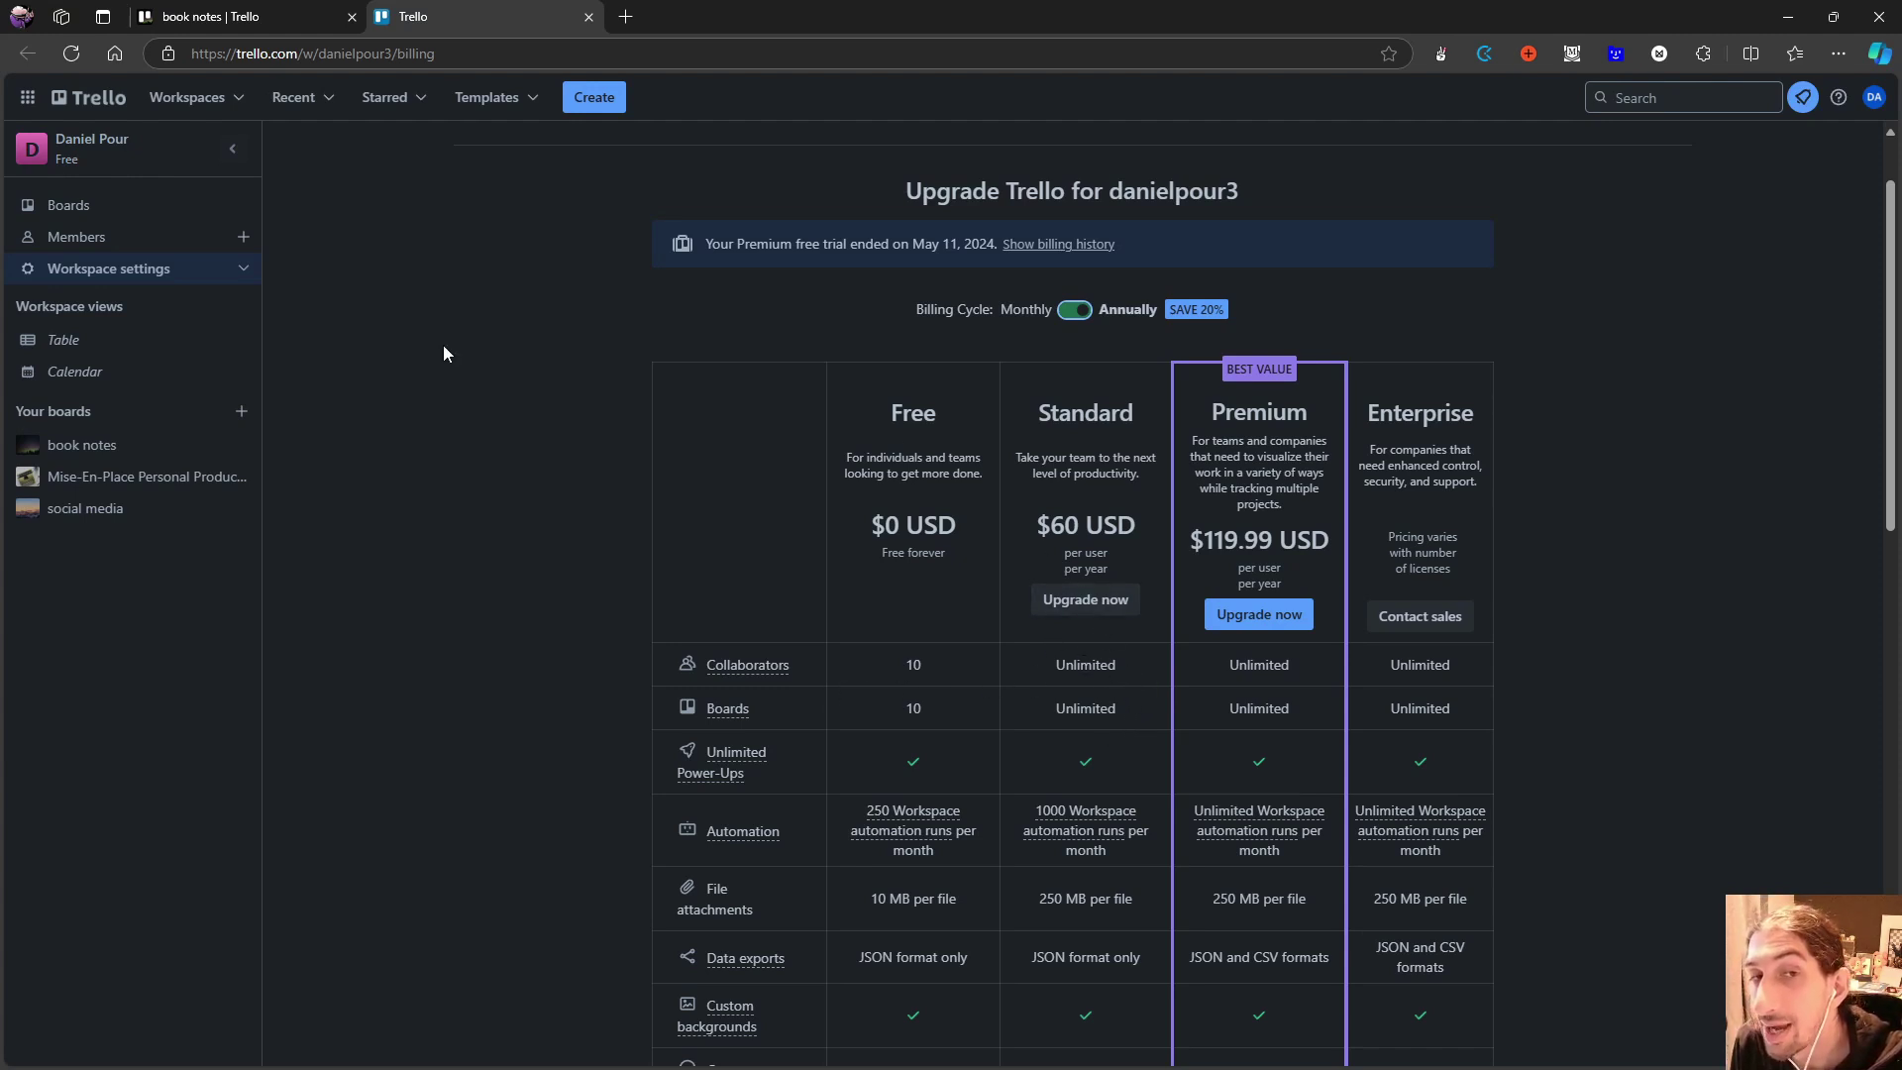
Return to the book notes board and add a card titled "Start with why" to the To Do list.
left_click(296, 10)
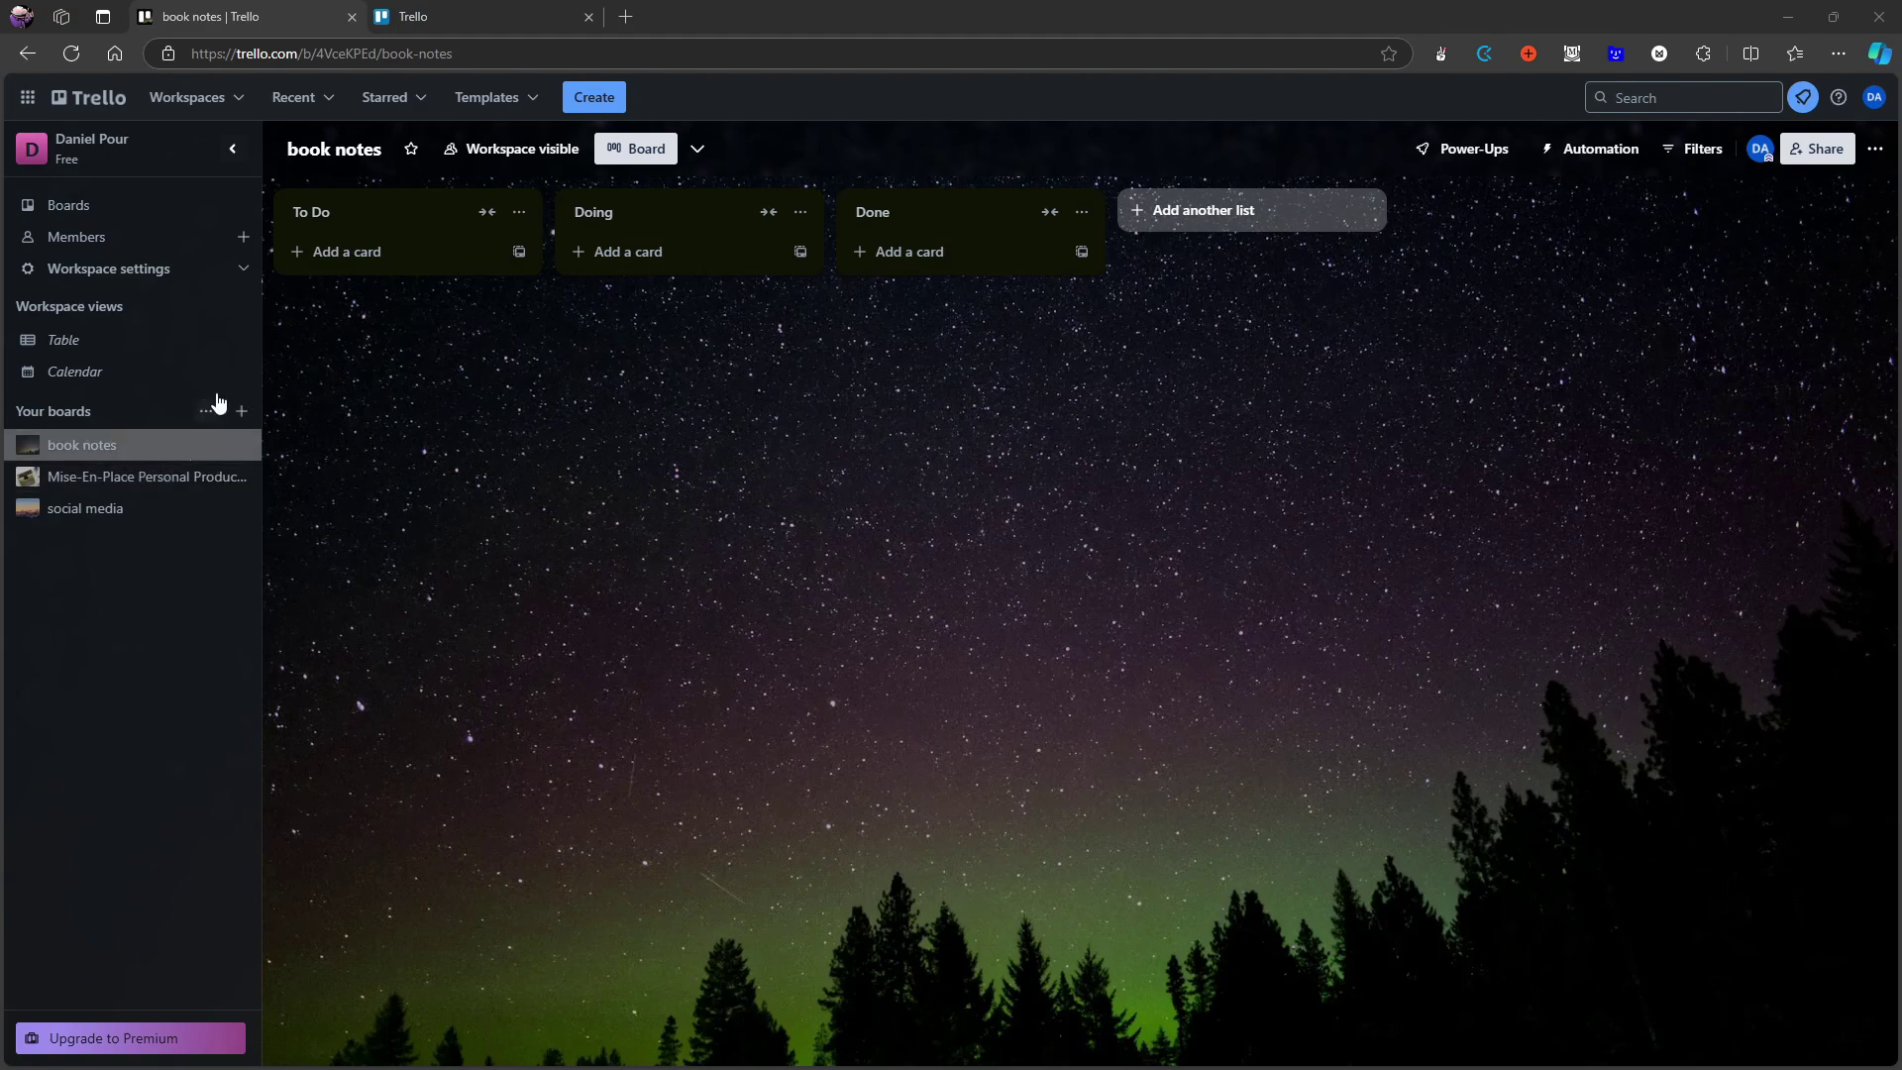
left_click(401, 247)
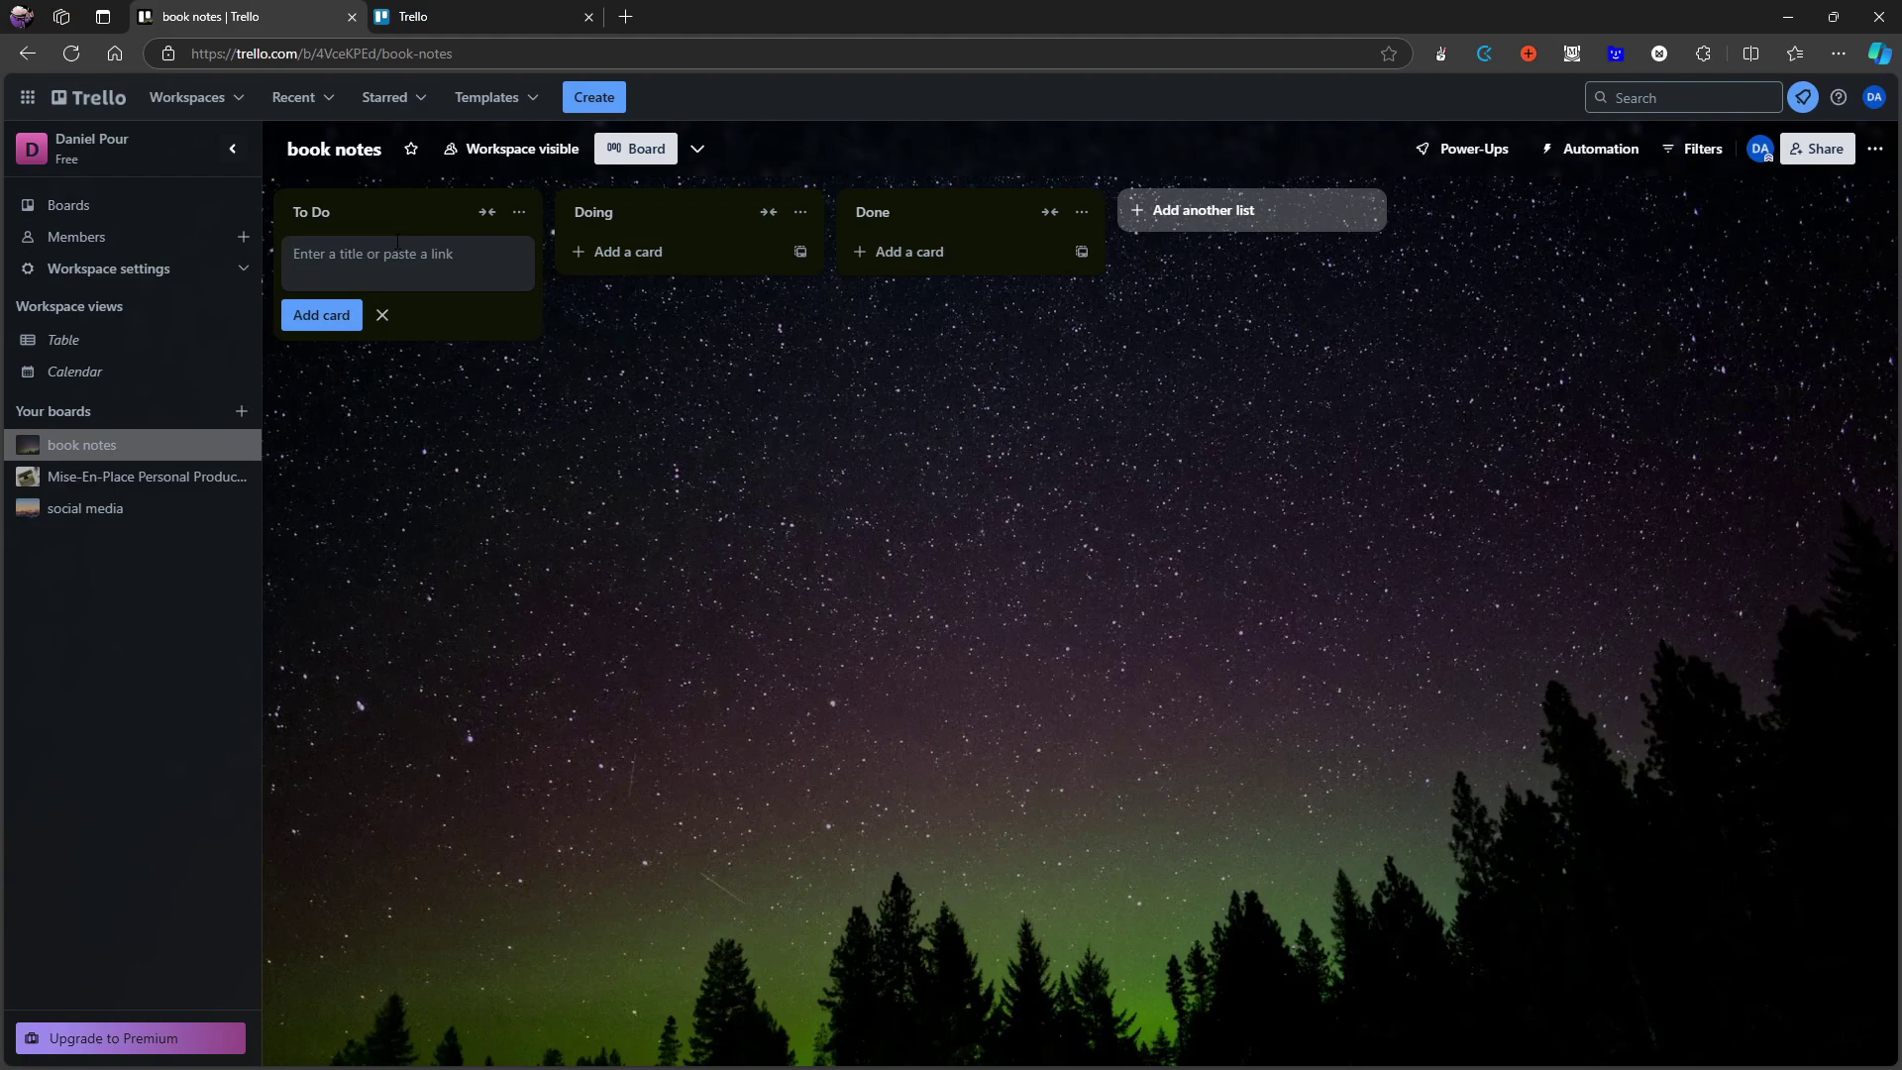
type("Start with why")
key("Return")
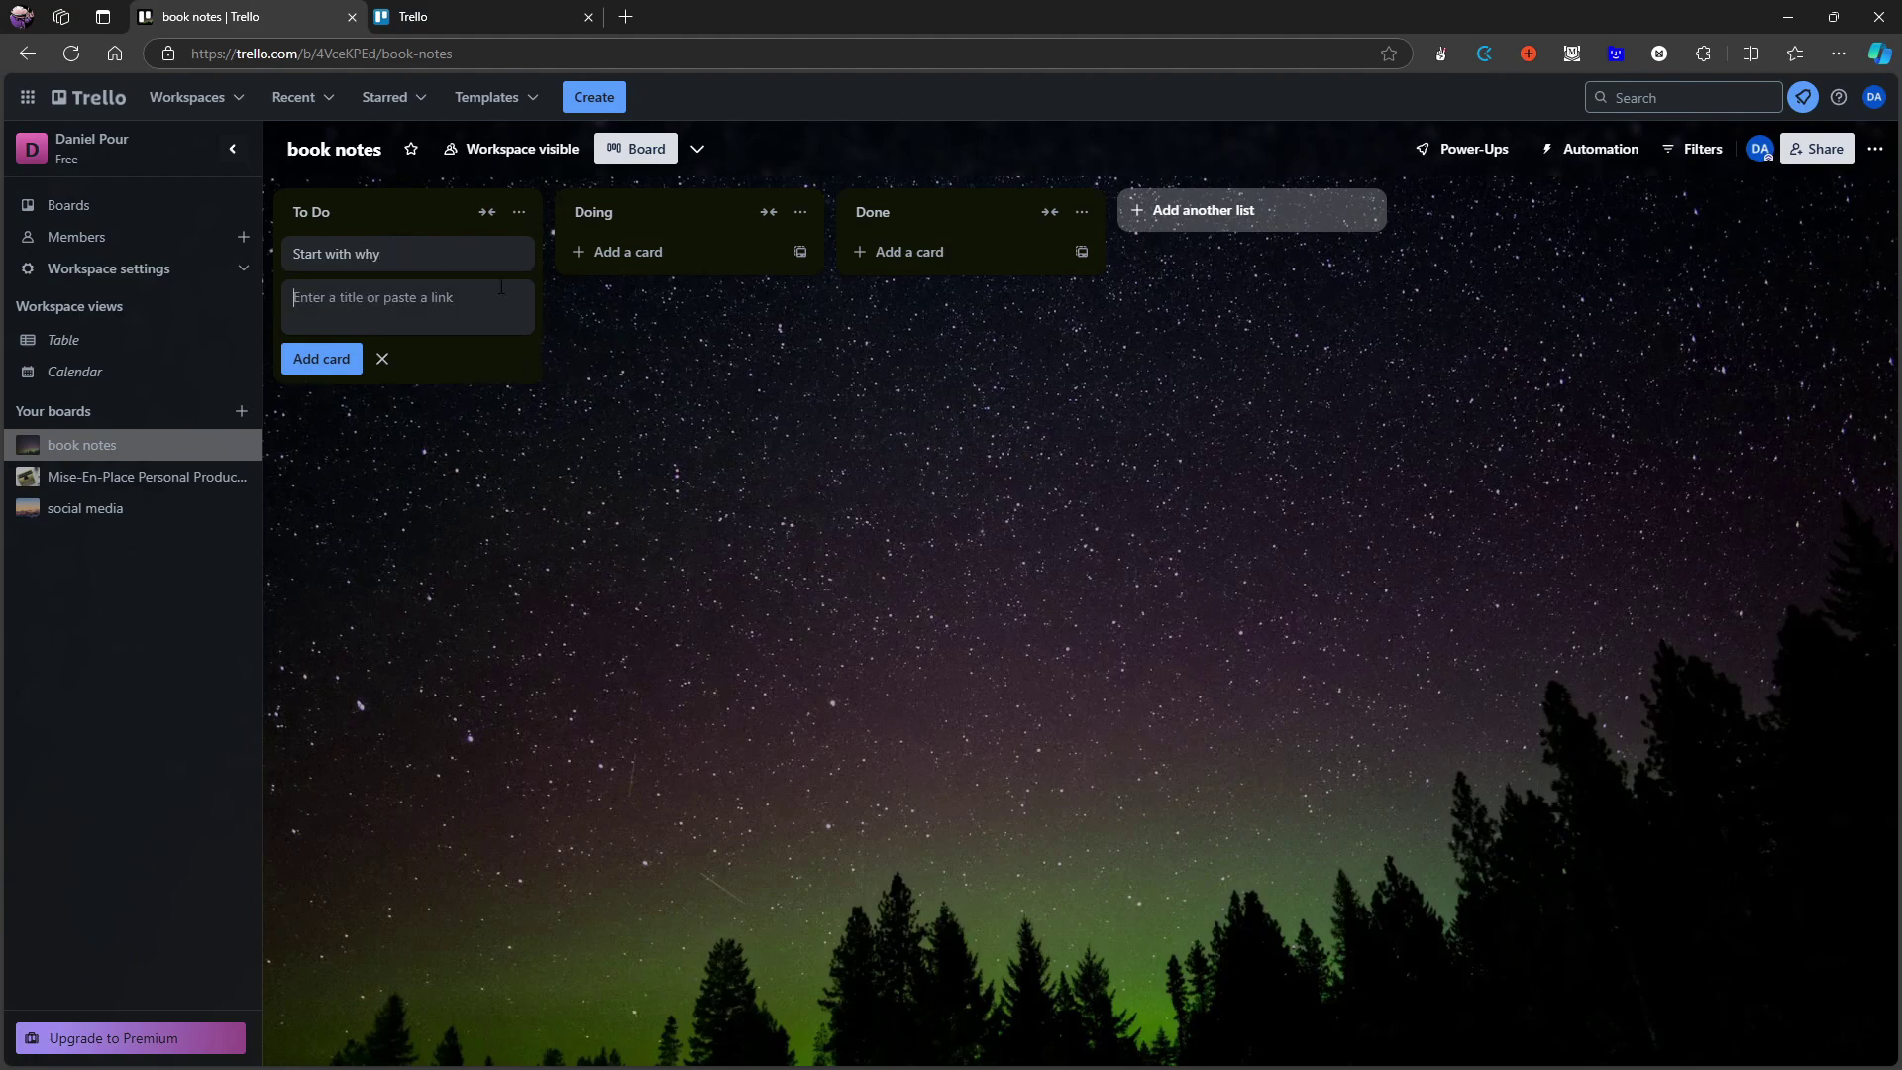
left_click(520, 254)
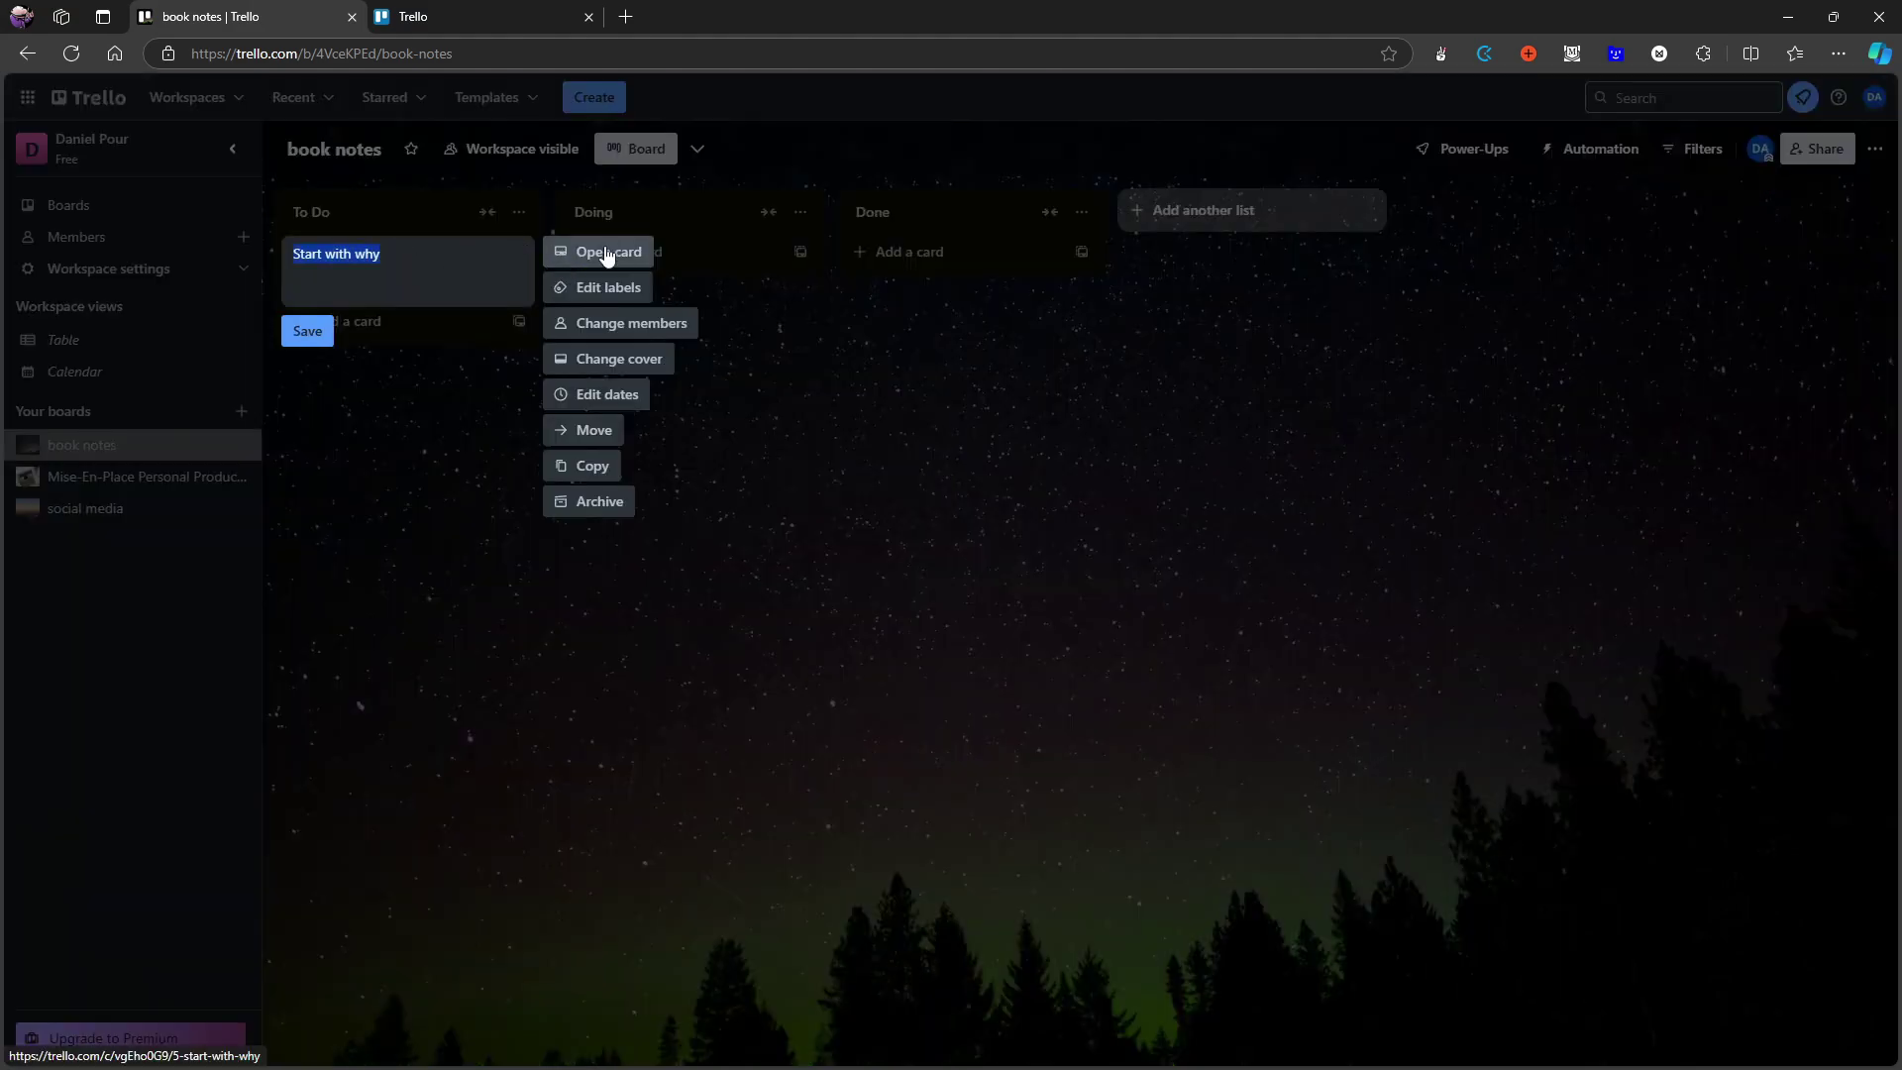
left_click(406, 192)
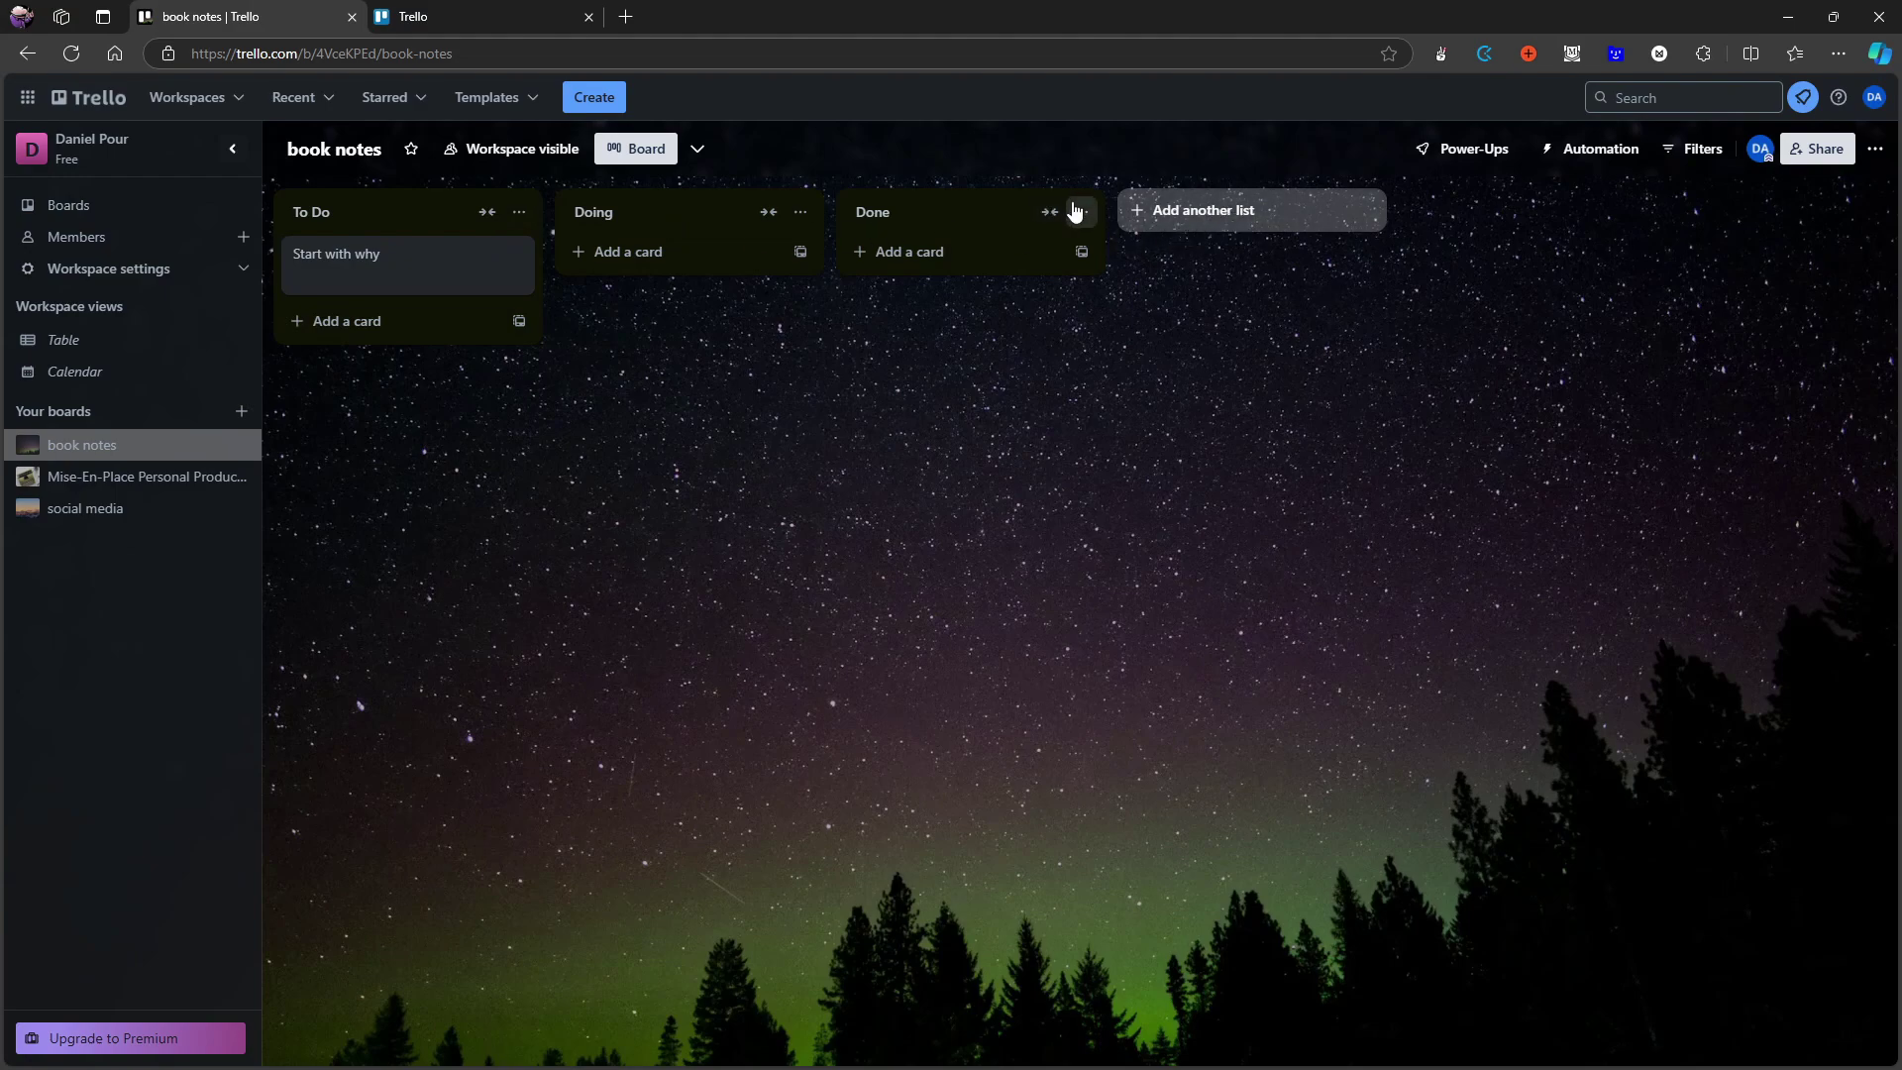
left_click(860, 213)
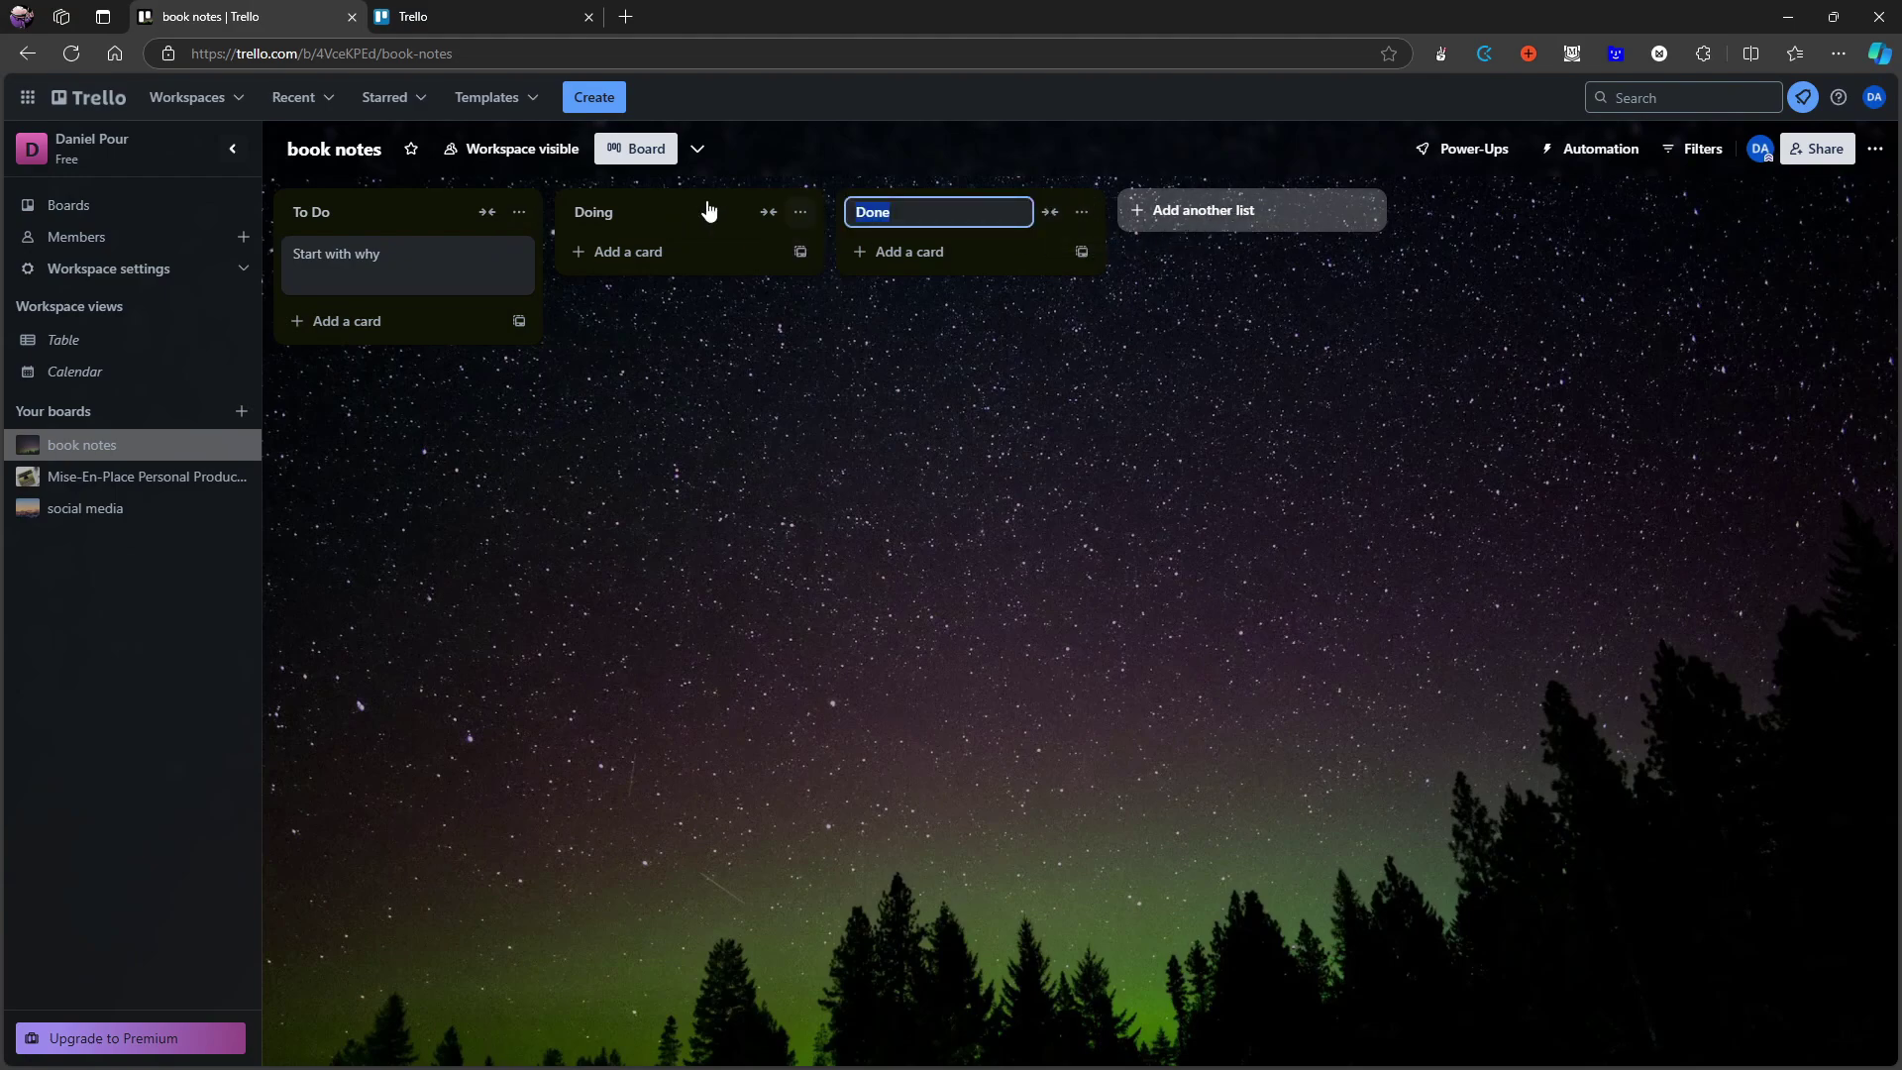
mouse_move(429, 257)
left_mouse_down()
mouse_move(674, 251)
mouse_move(451, 255)
left_mouse_up()
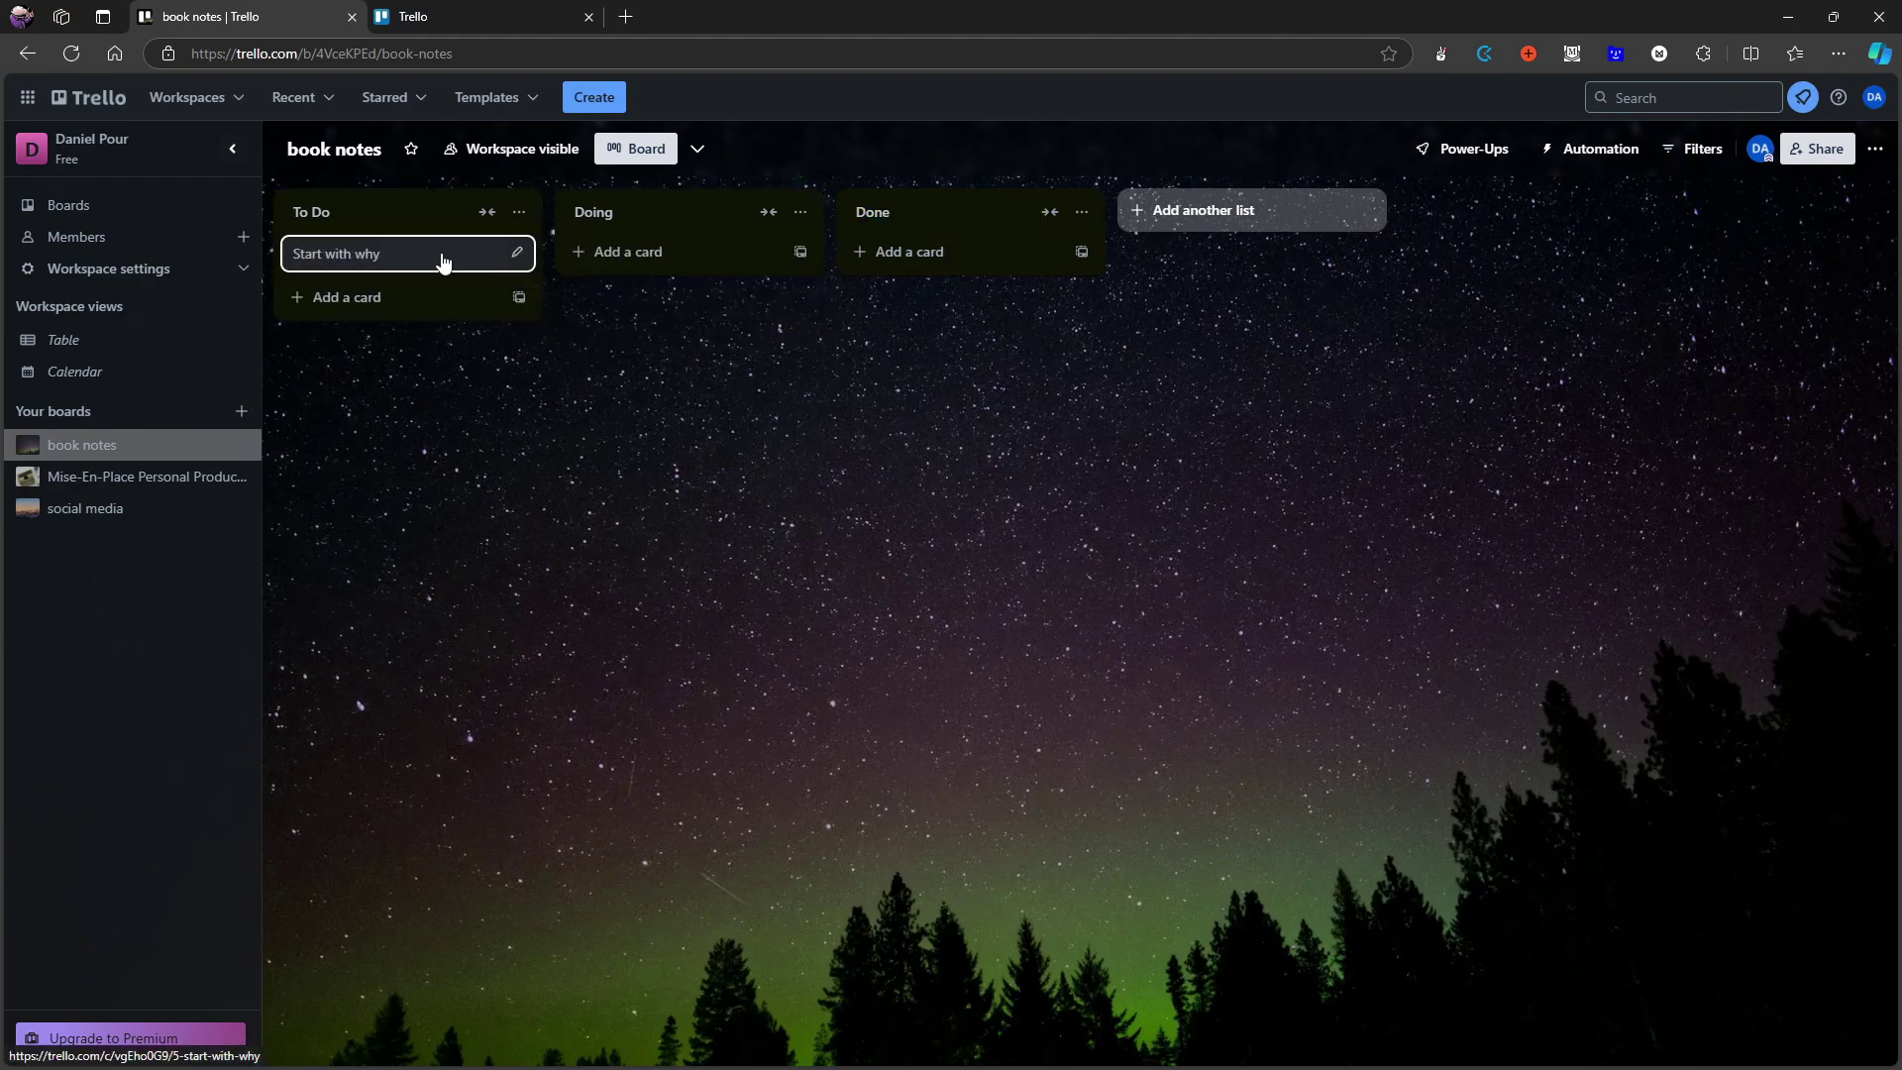
Upload StartwithWHY-680x1024.jpeg as the "Start with why" card's cover and choose the size that shows the image above the title.
left_click(515, 253)
left_click(637, 252)
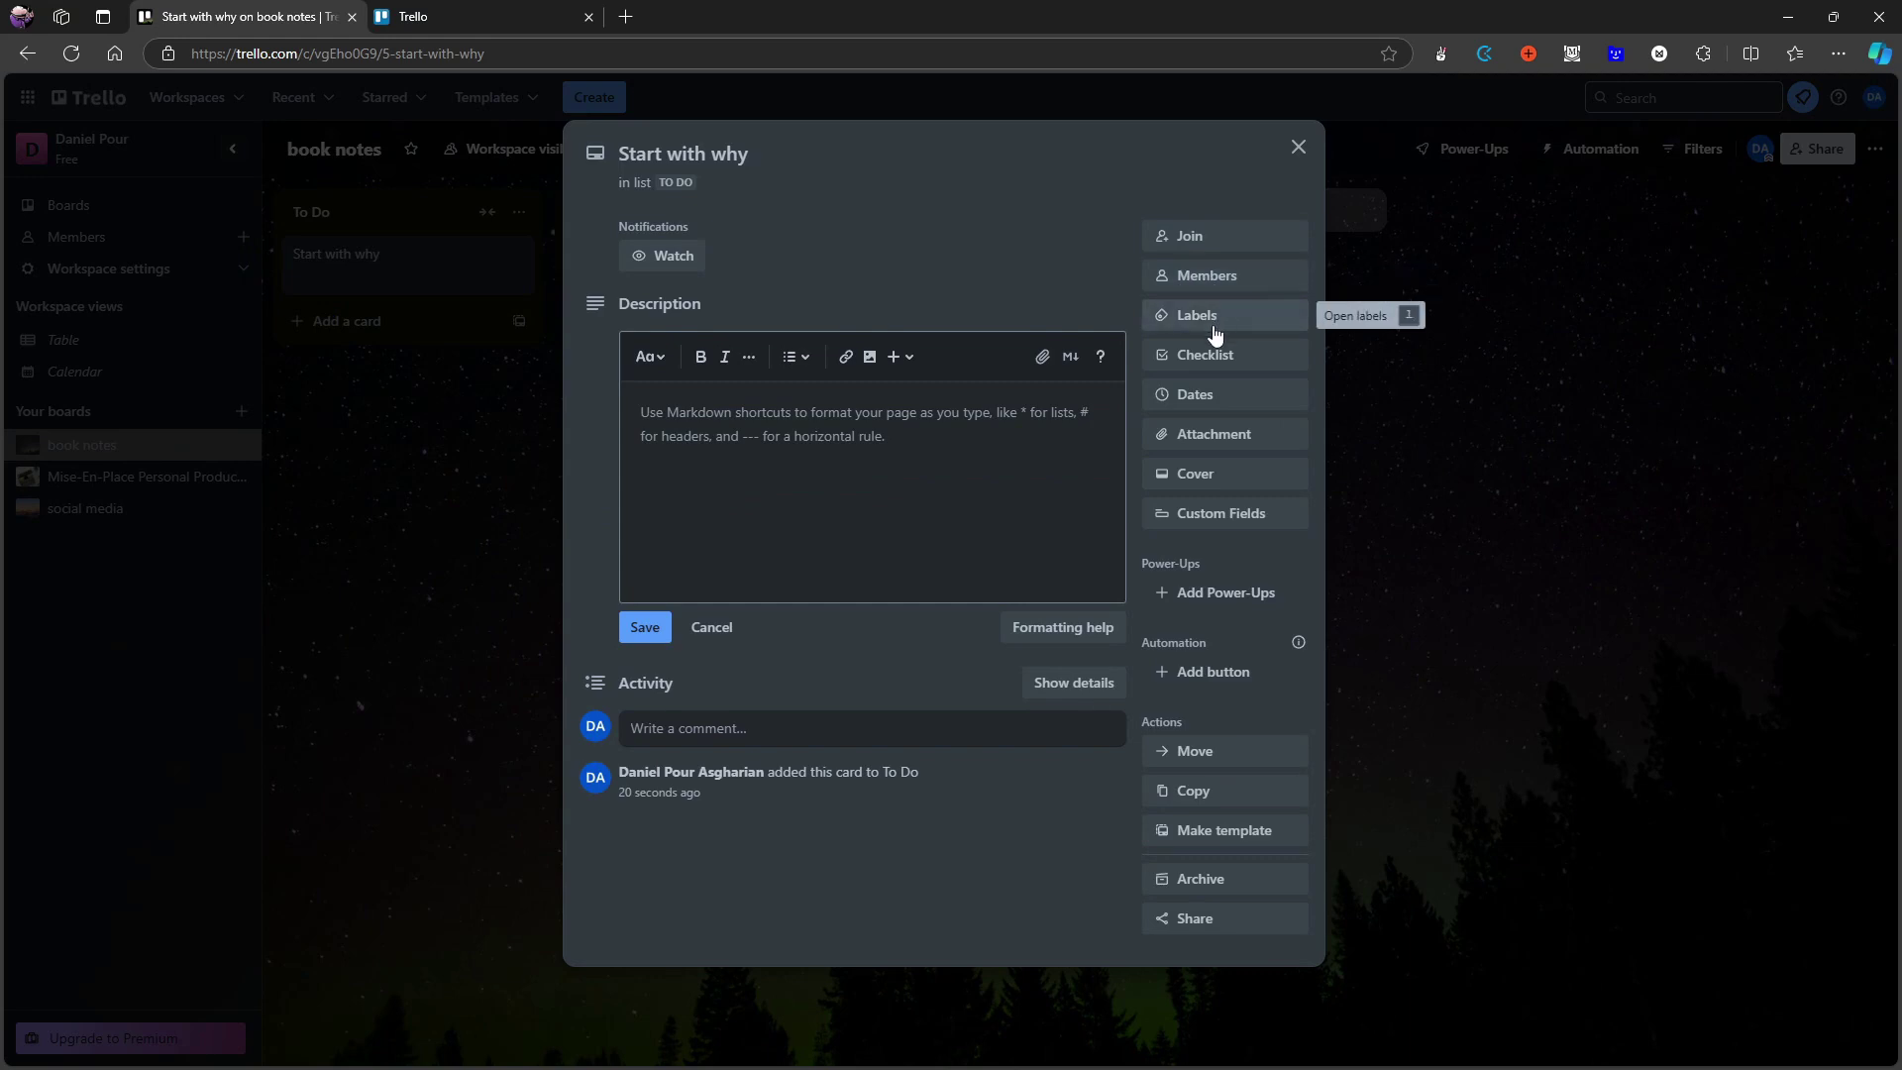
left_click(1232, 474)
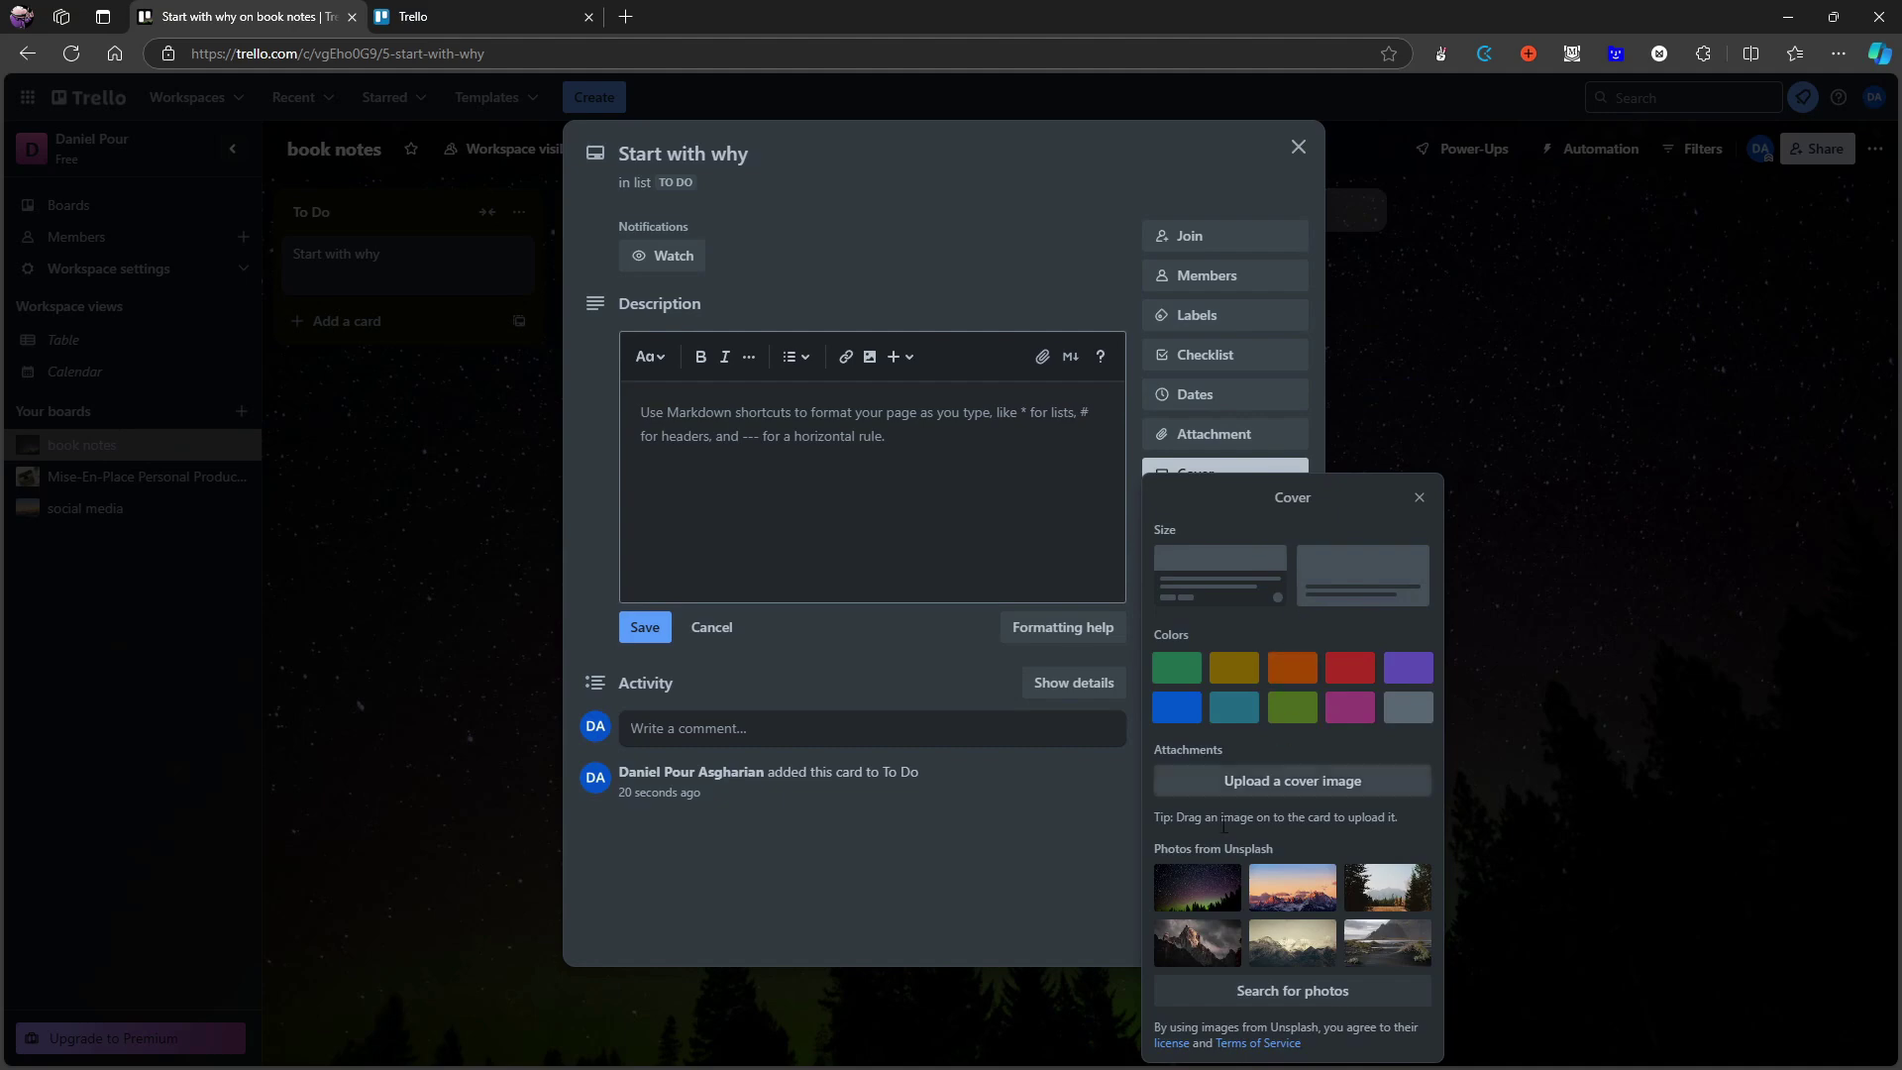
left_click(1245, 773)
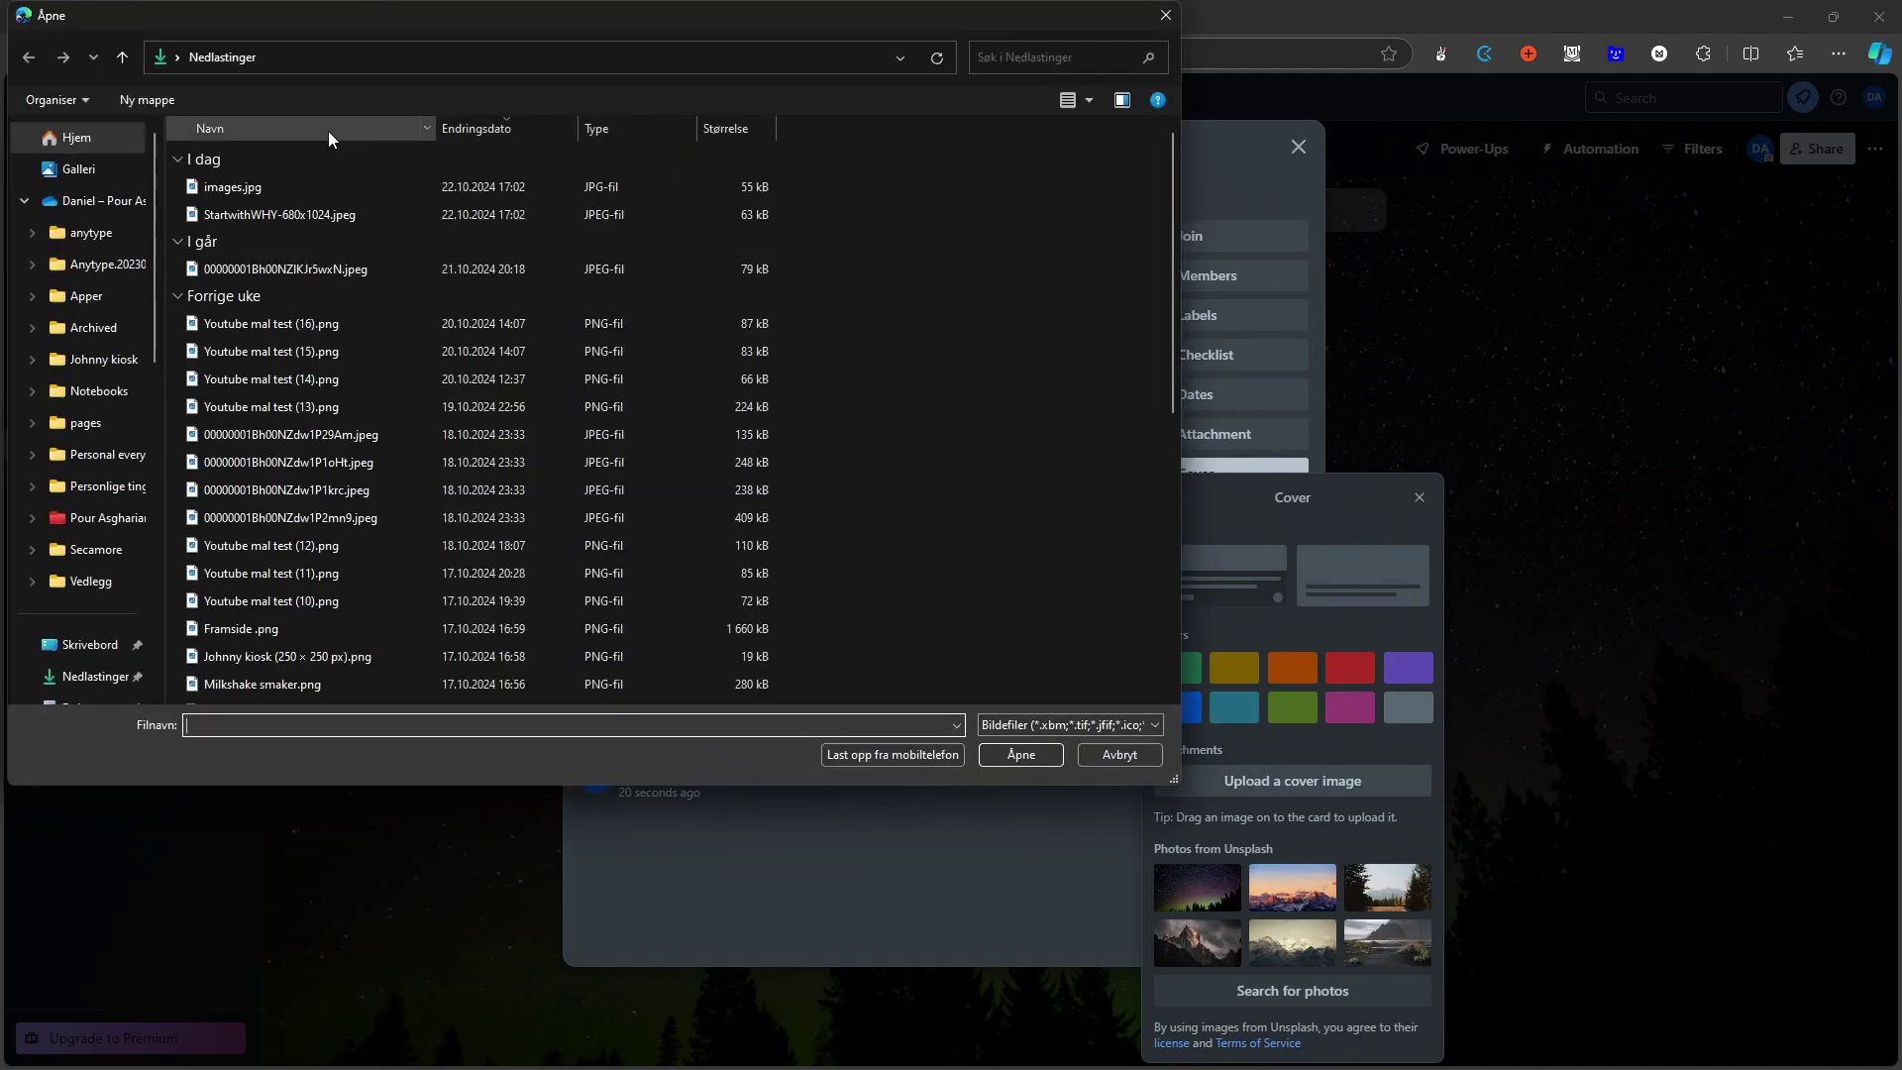
double_click(377, 213)
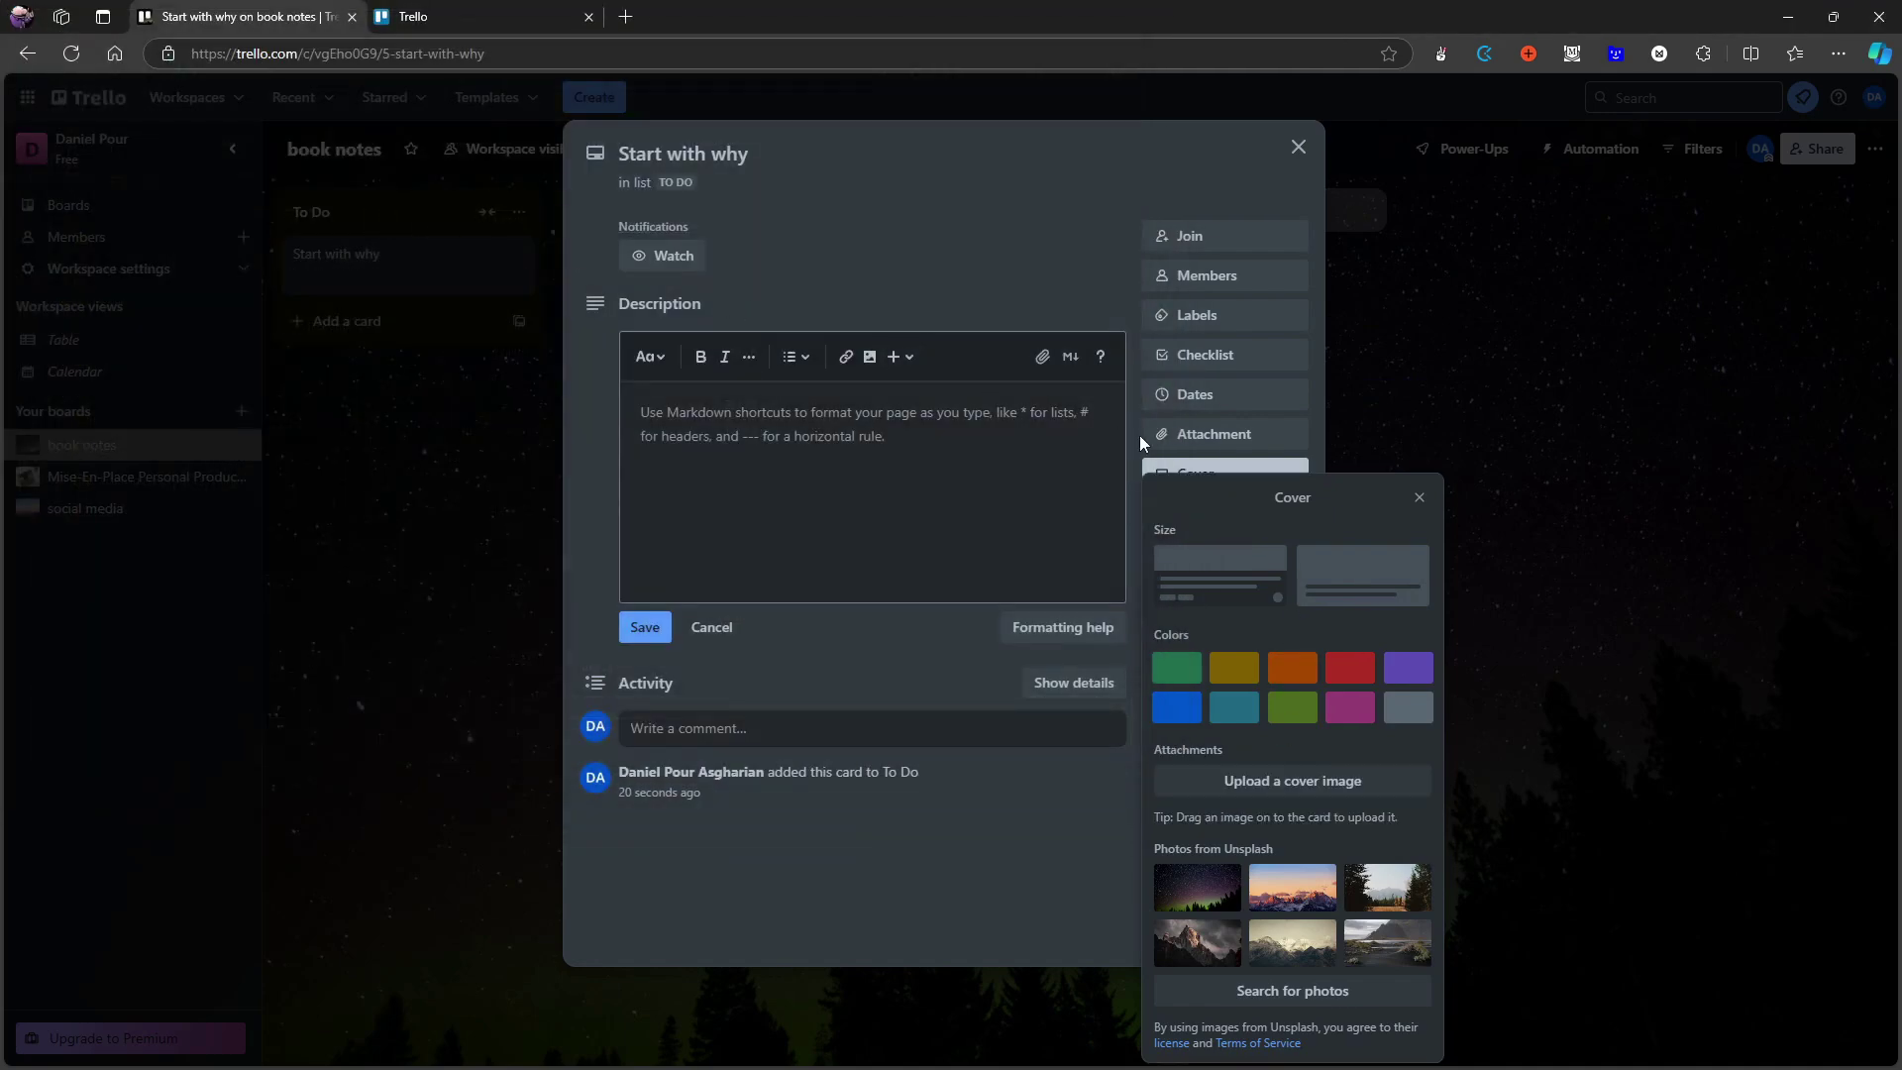
left_click(1363, 500)
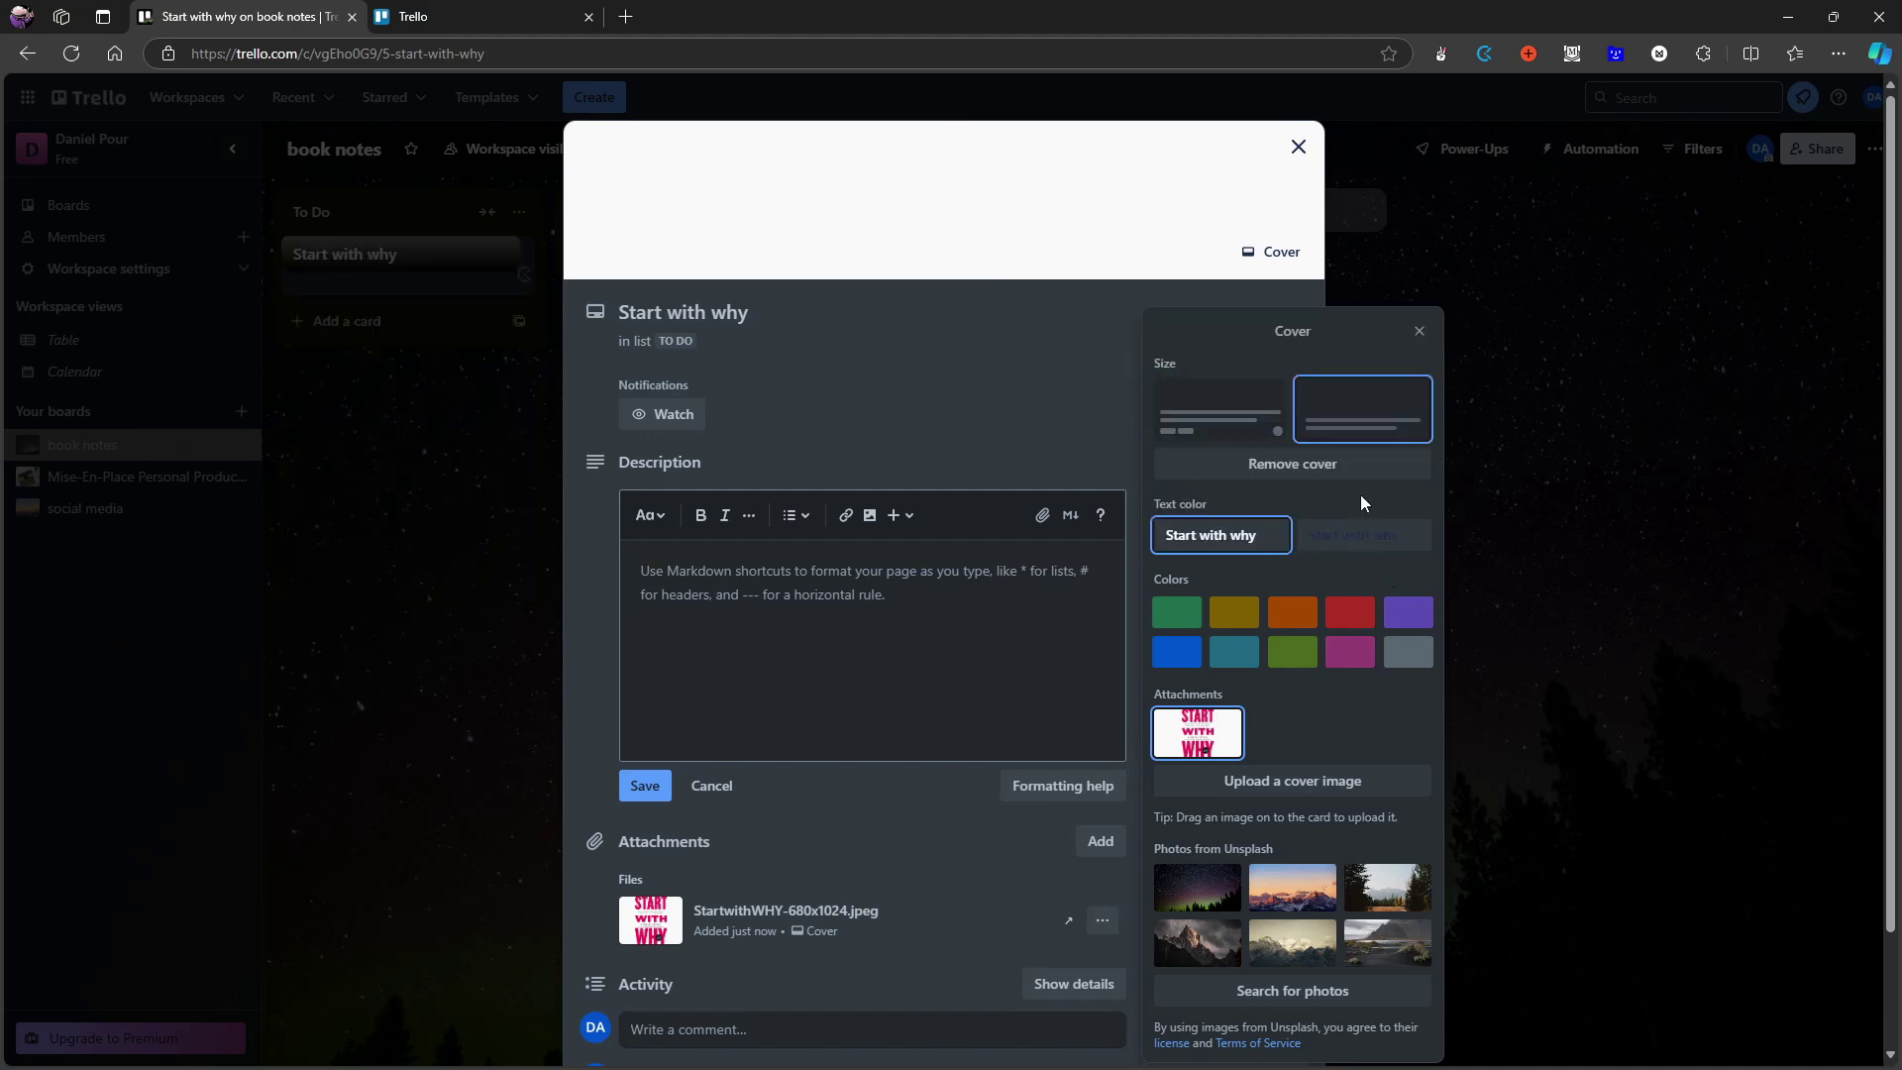
left_click(1226, 406)
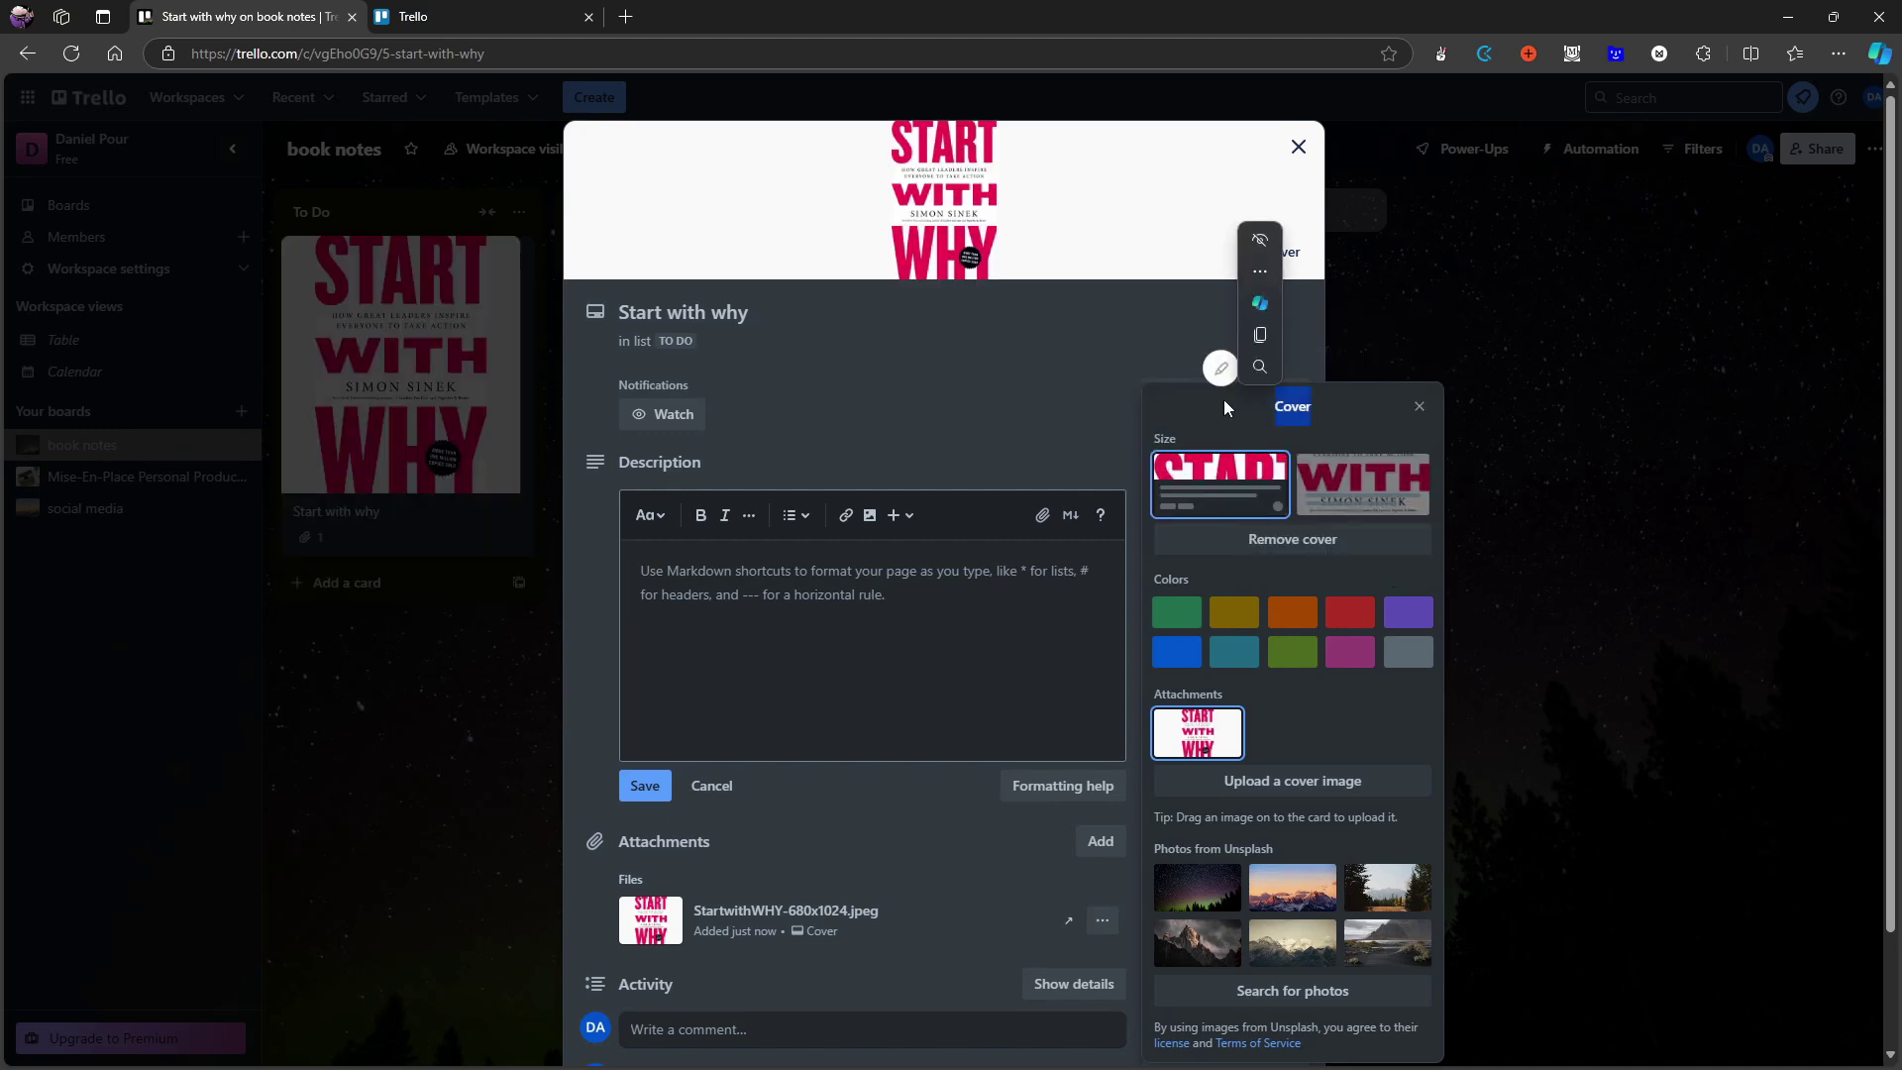
left_click(1132, 432)
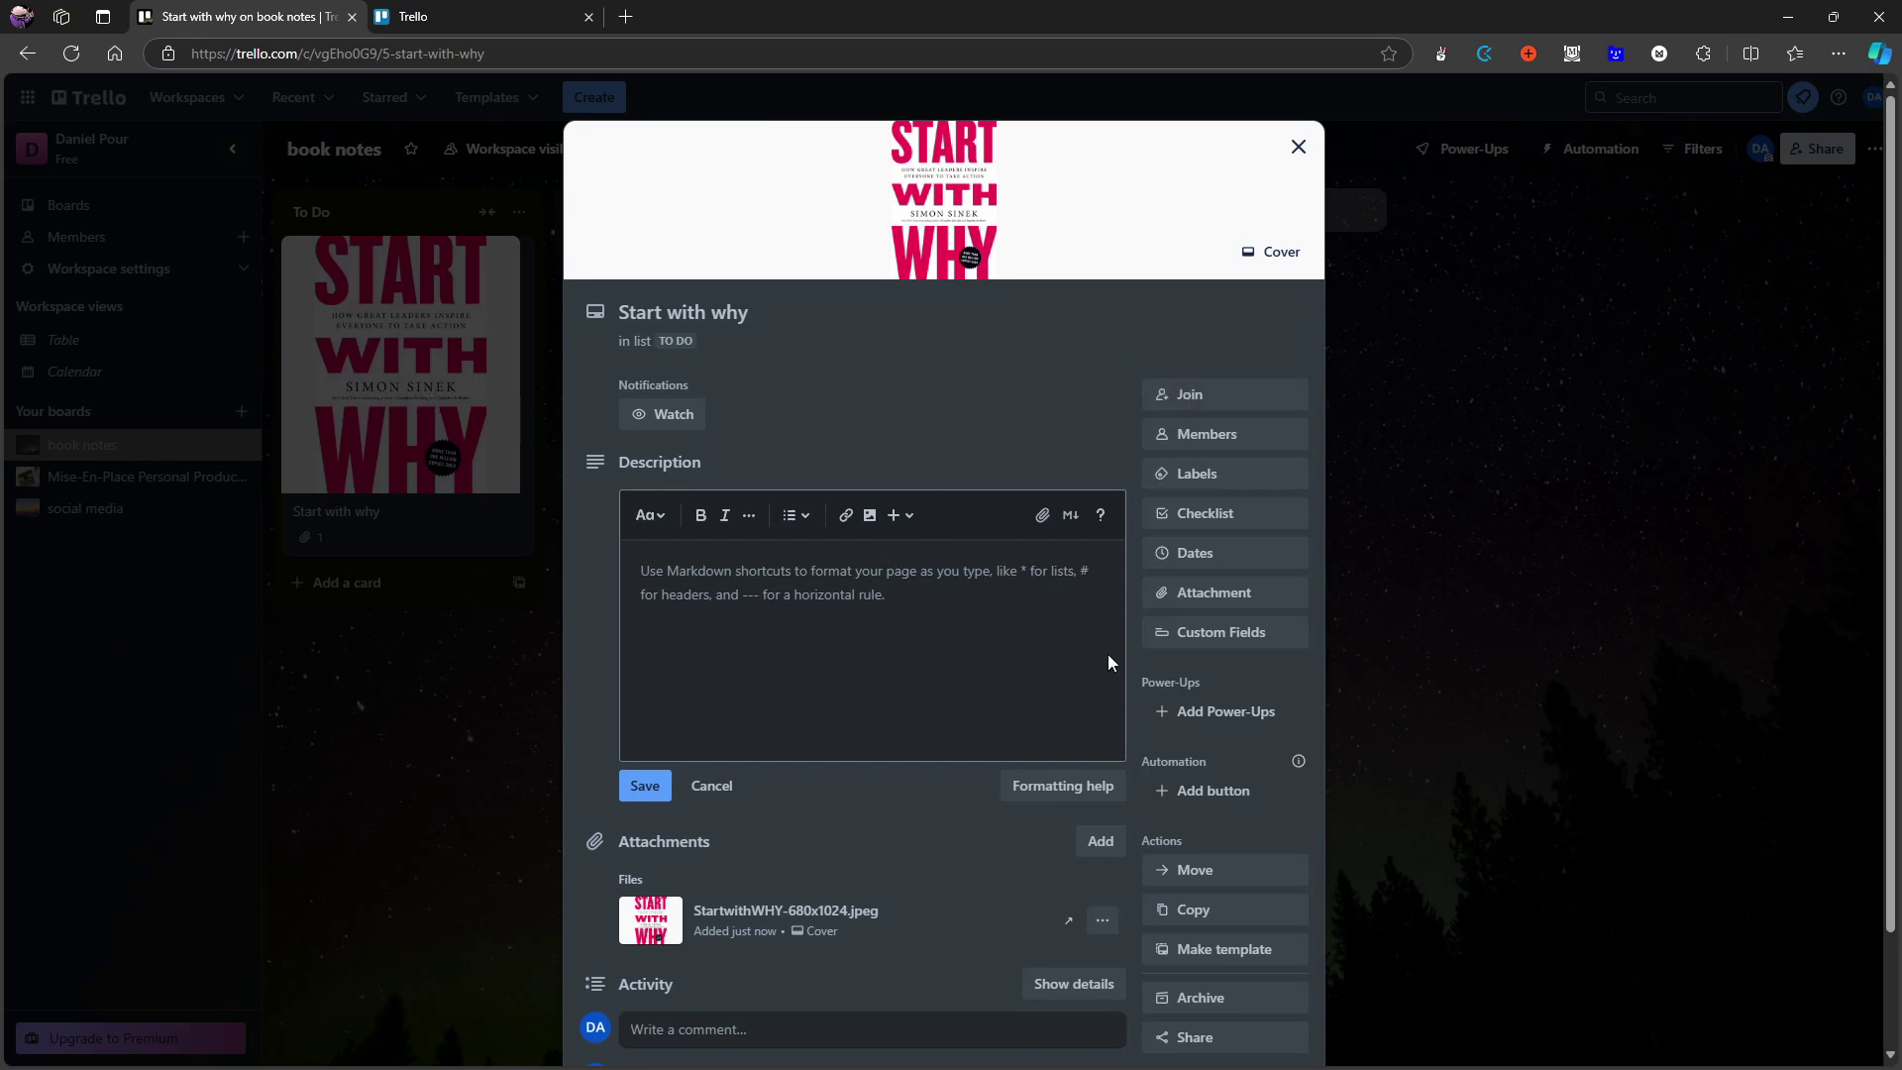
Turn the "Start with why" card into a template and permanently delete it from the To Do list.
scroll(1125, 844, "down", 1)
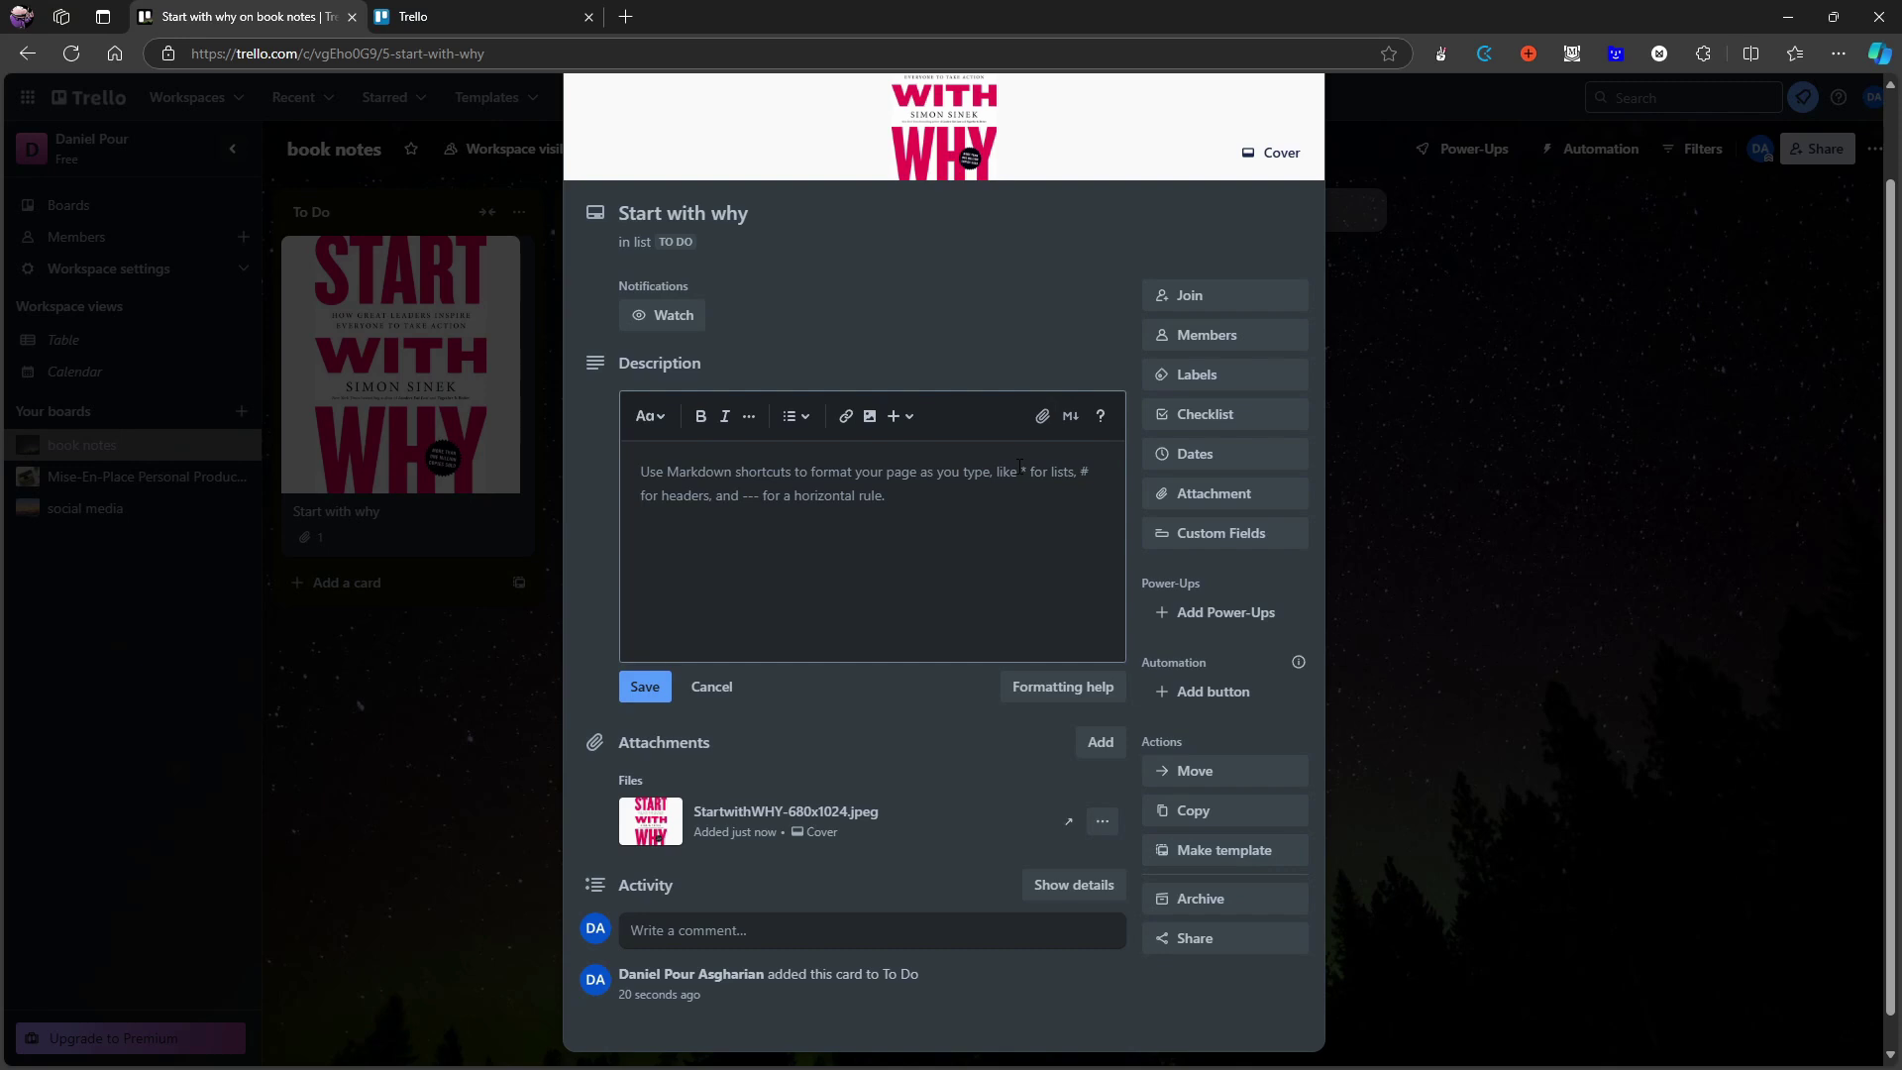
left_click(1245, 858)
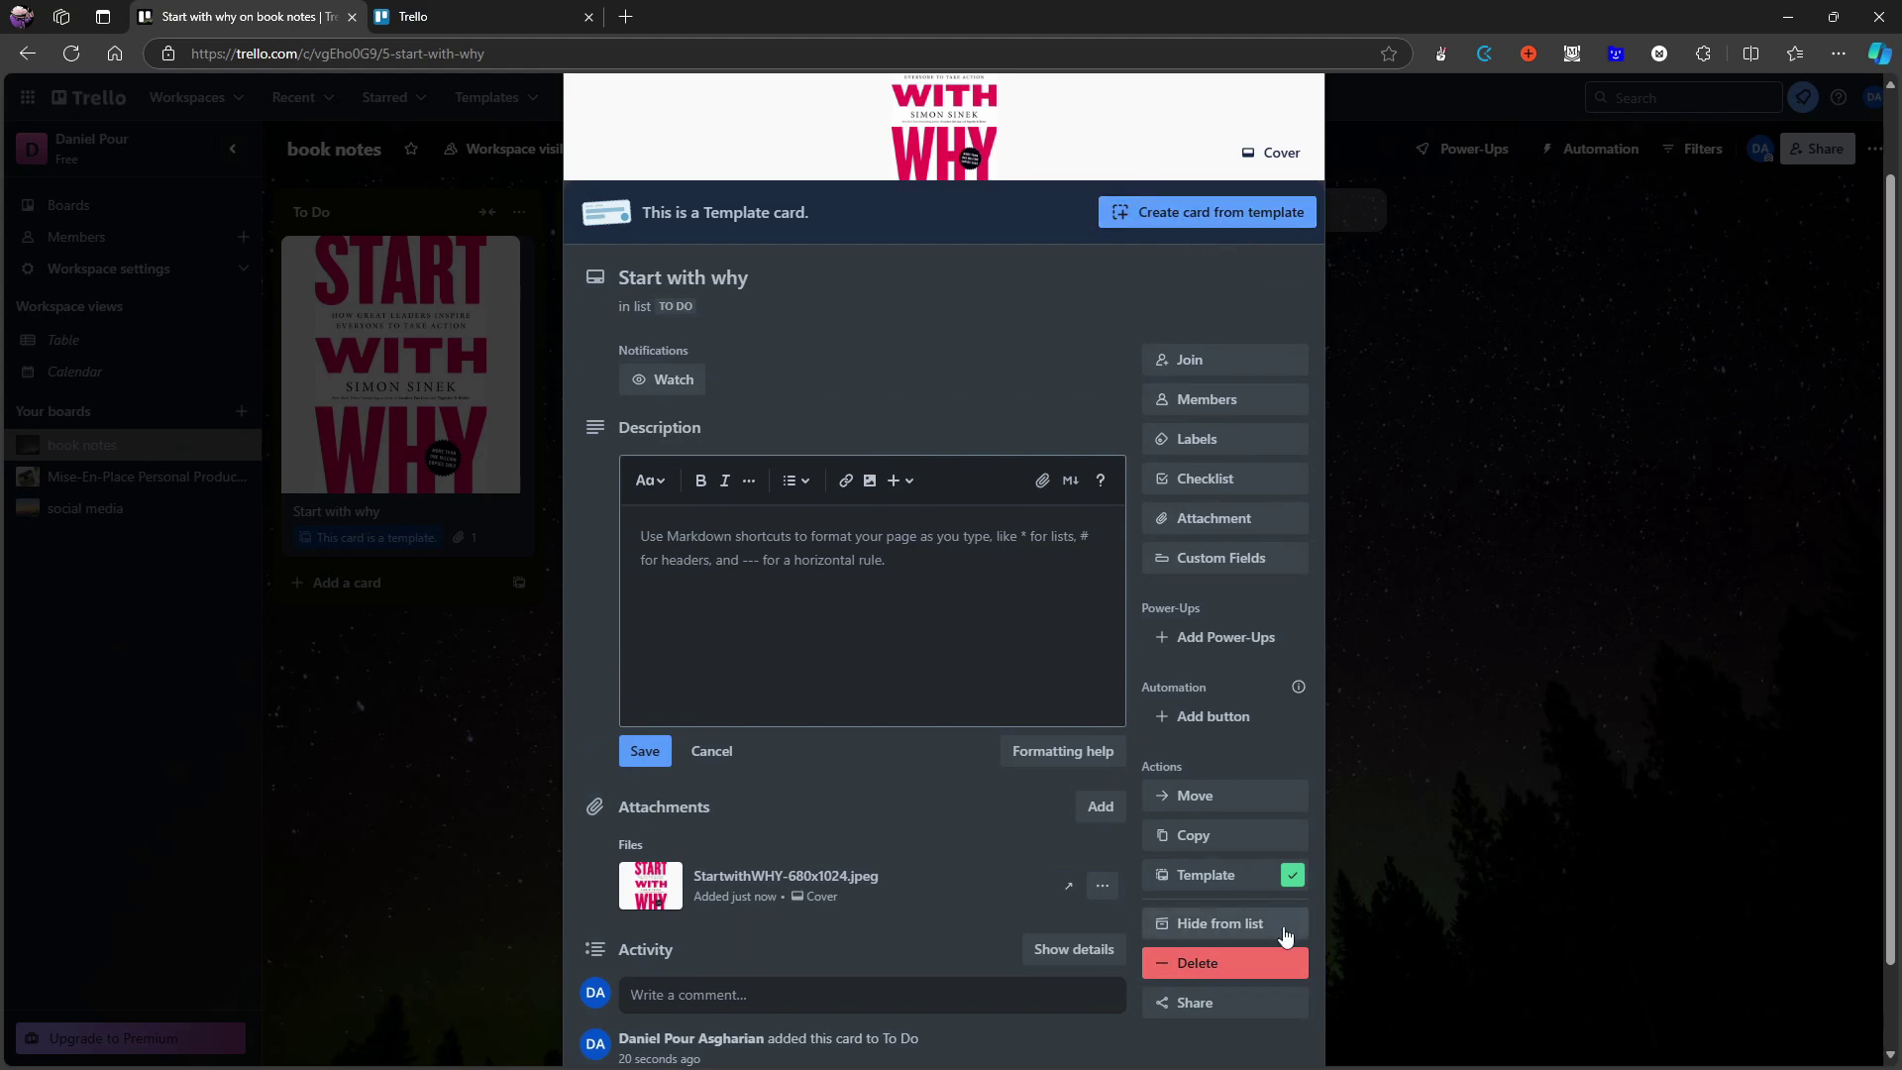
left_click(1259, 969)
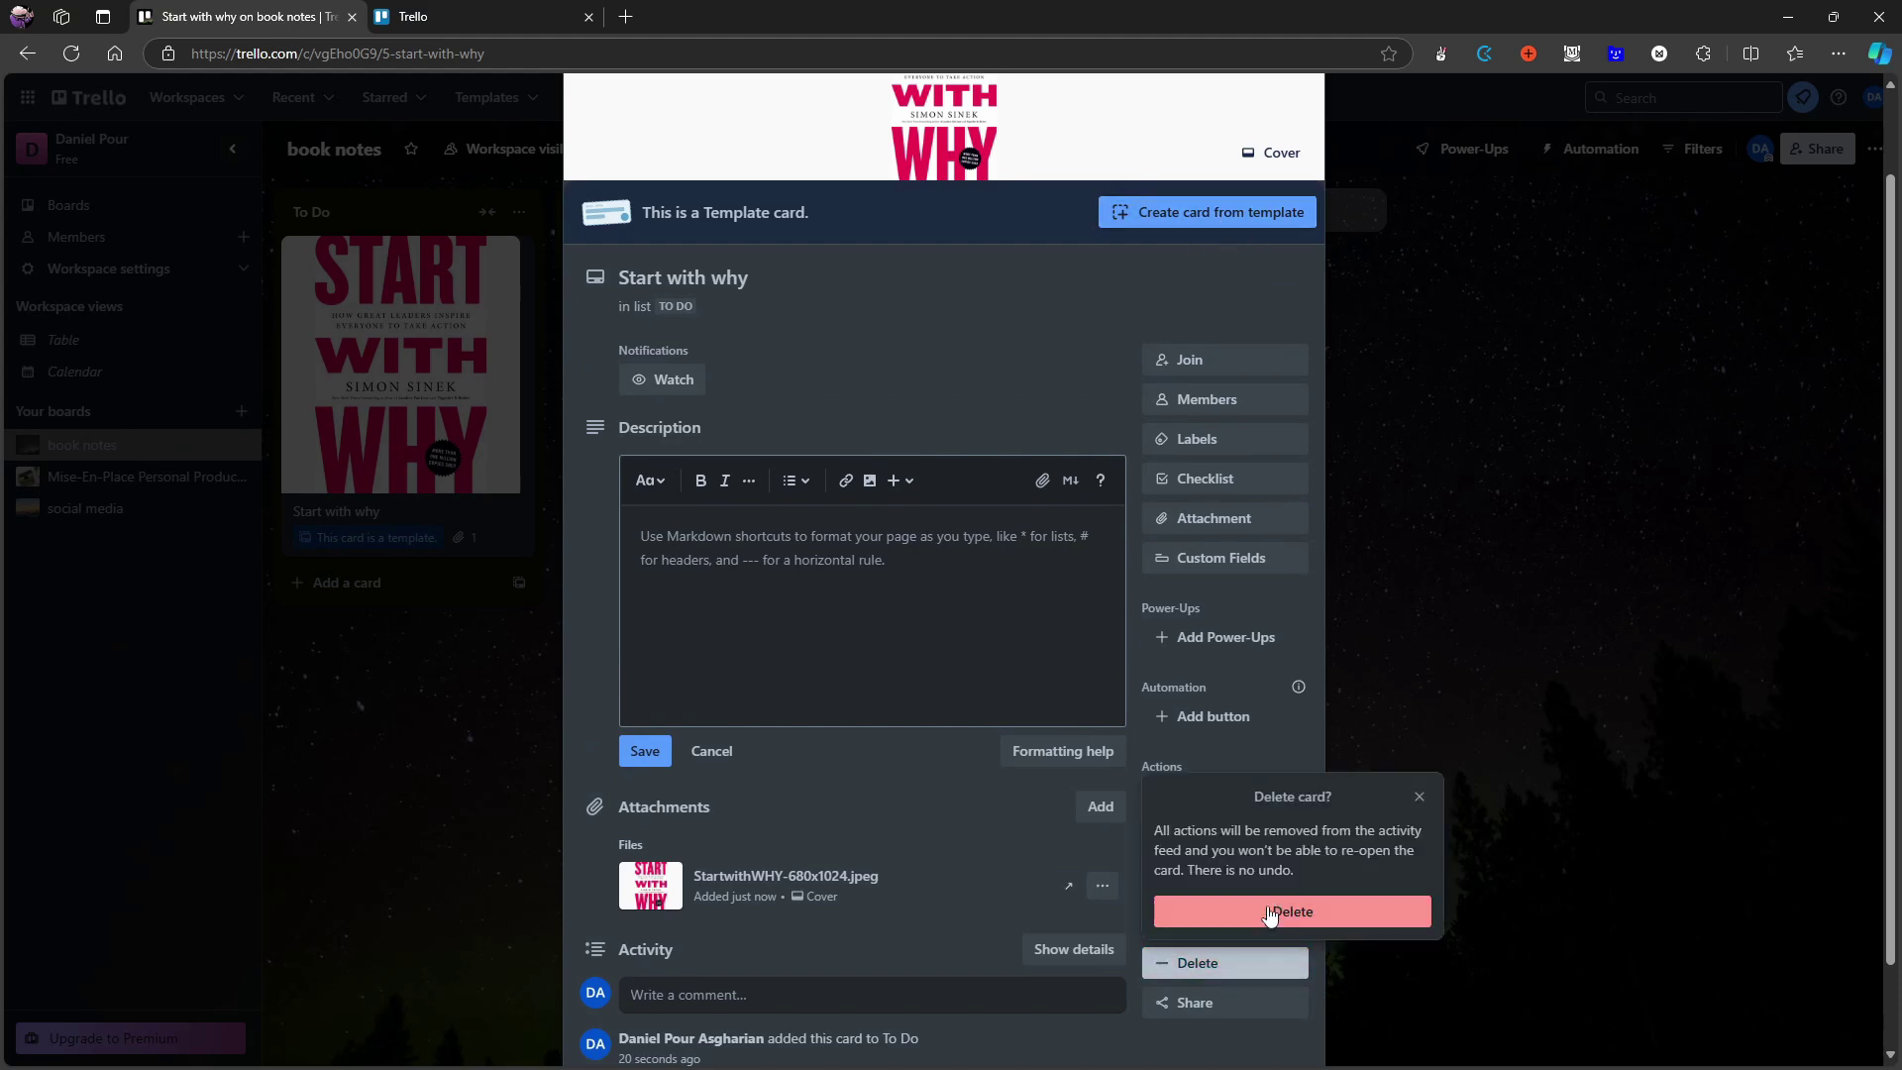
left_click(1288, 910)
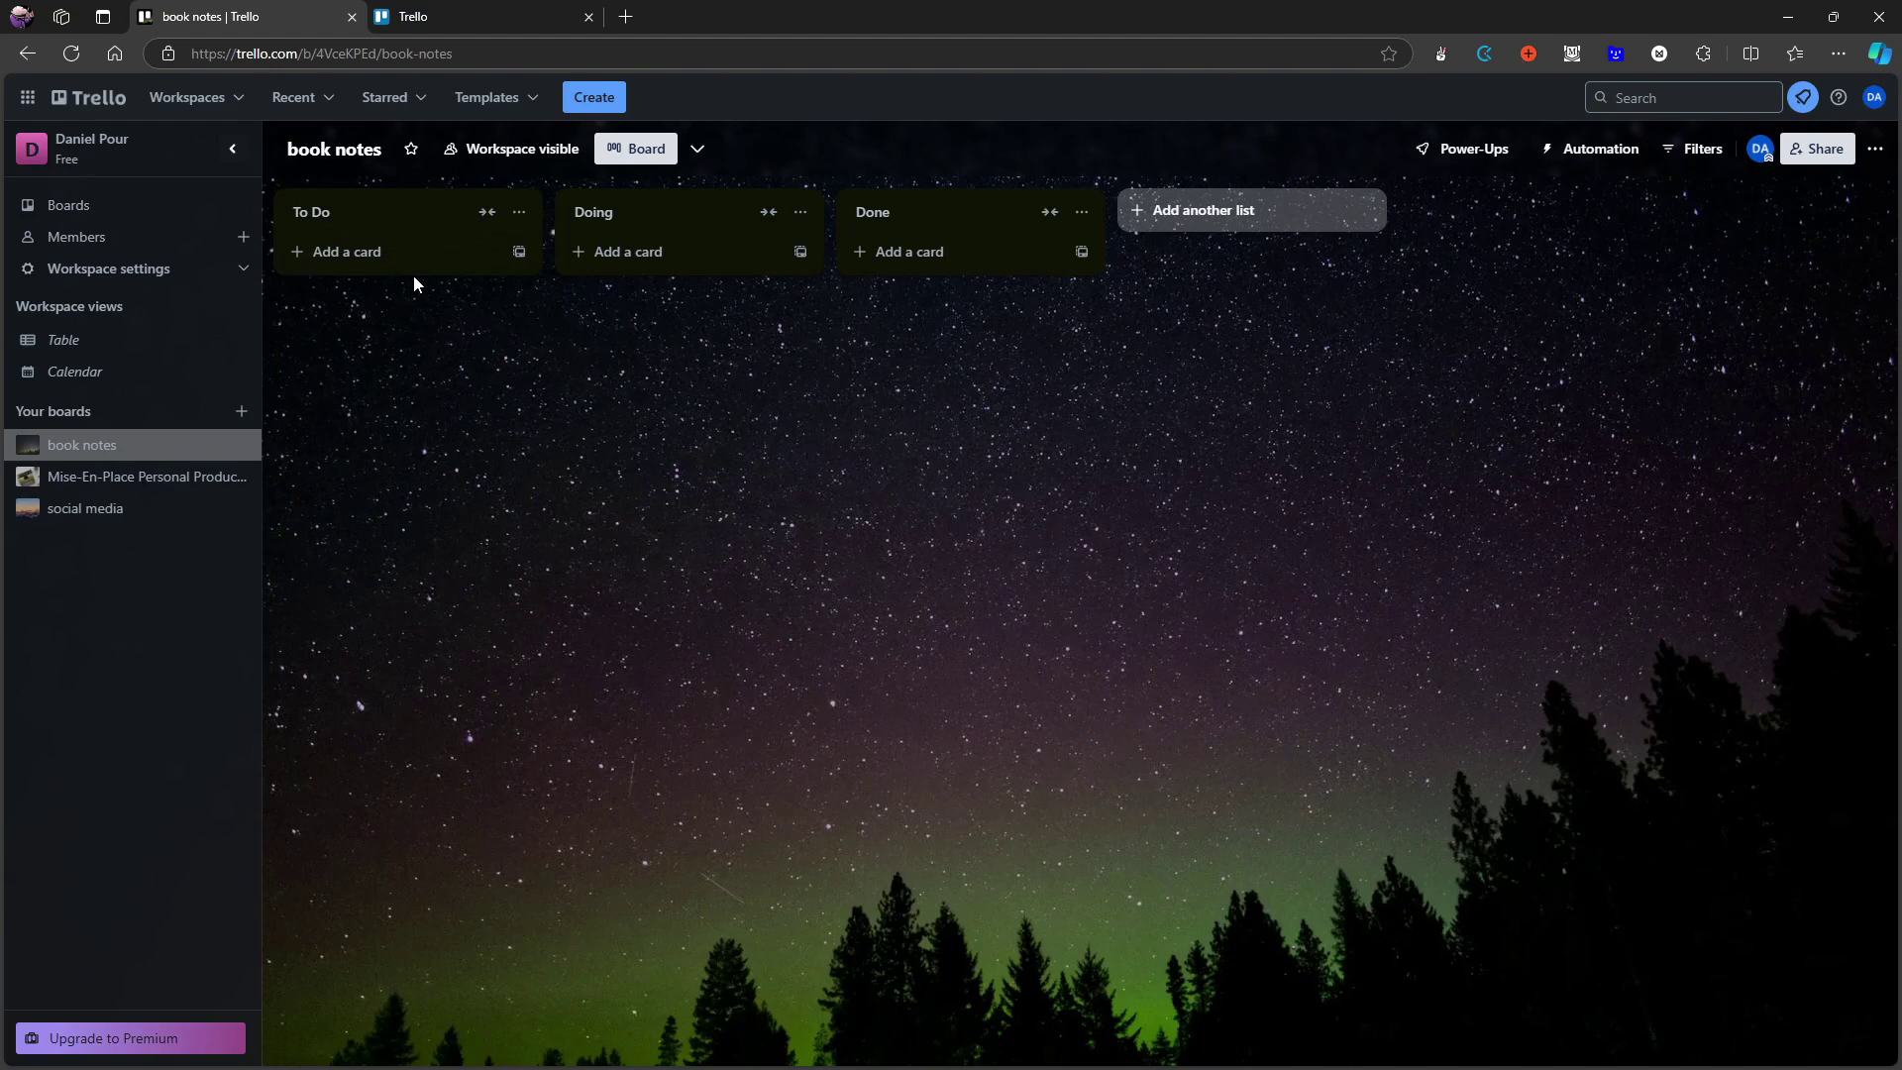
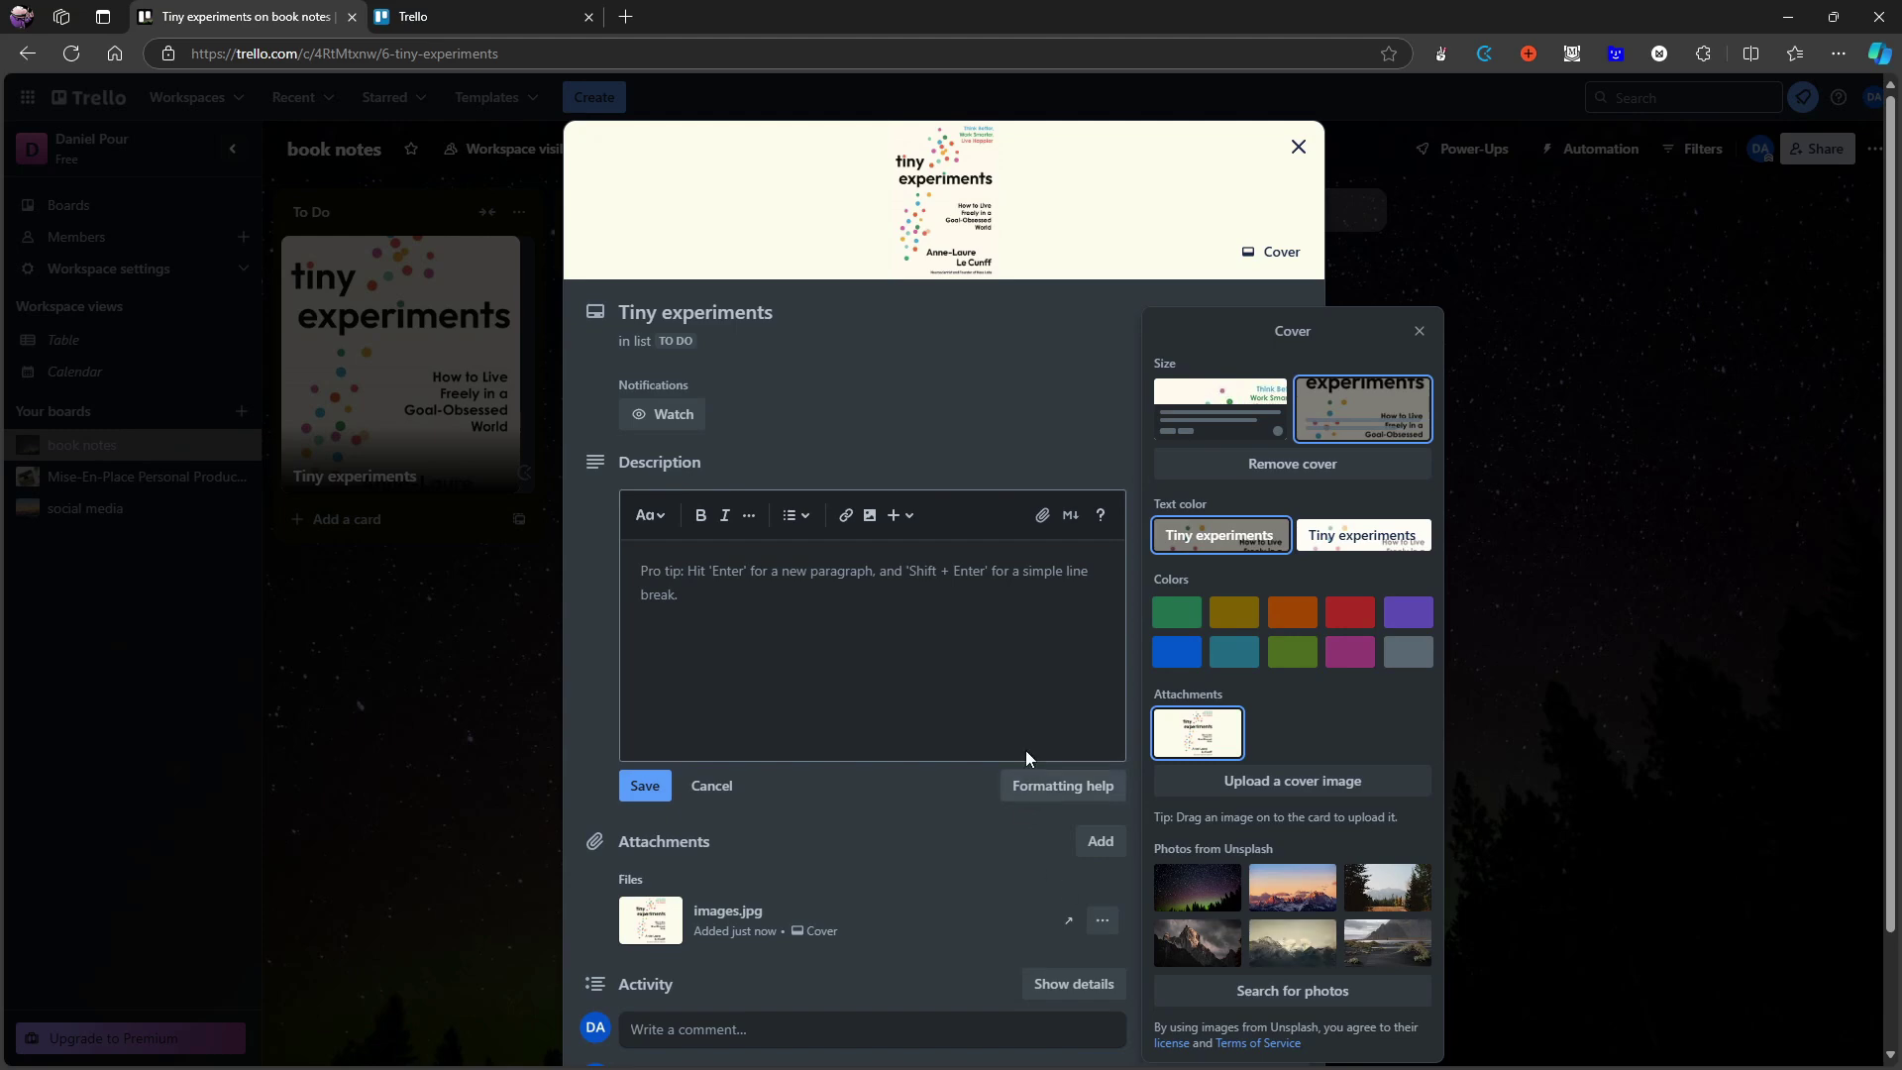
Give the "Tiny experiments" card a description with the heading "Test" and the text "rlteøtlreøte,tlør,e" below it, and save it.
left_click(1014, 688)
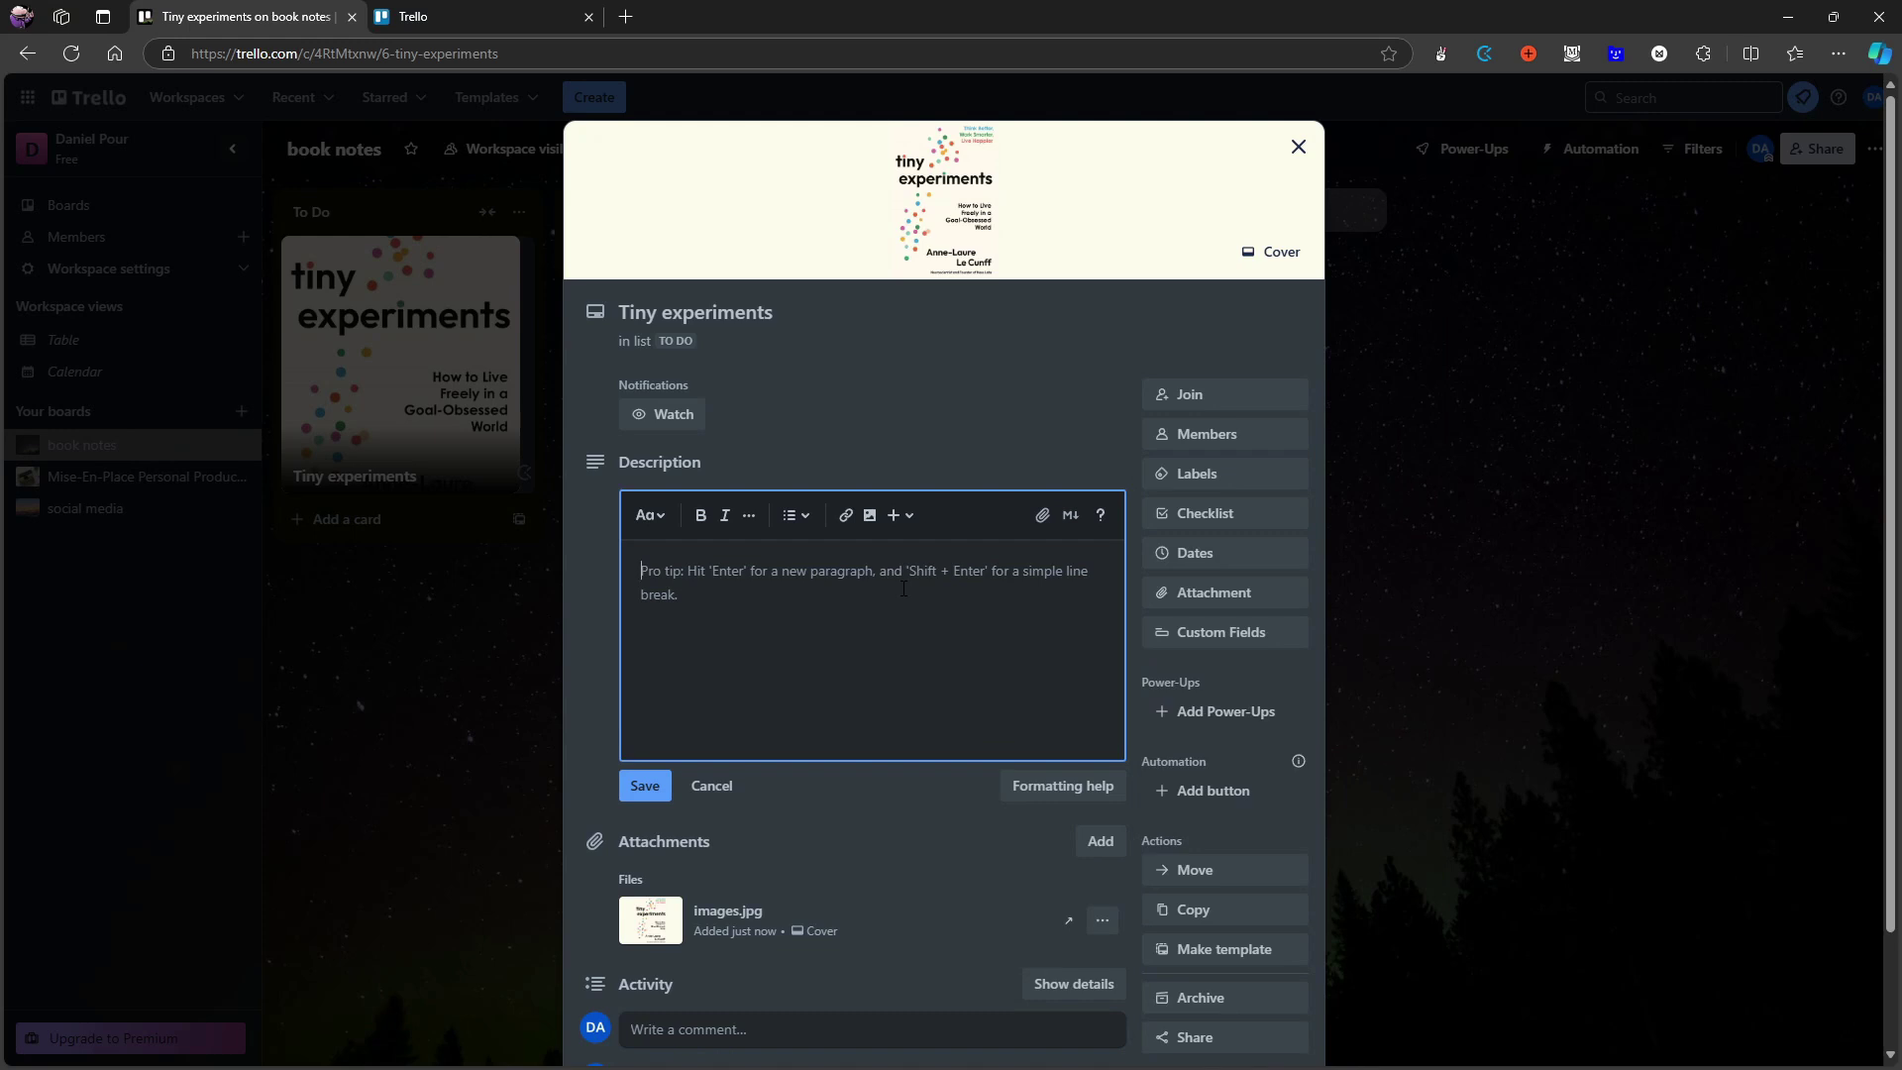
type("##b")
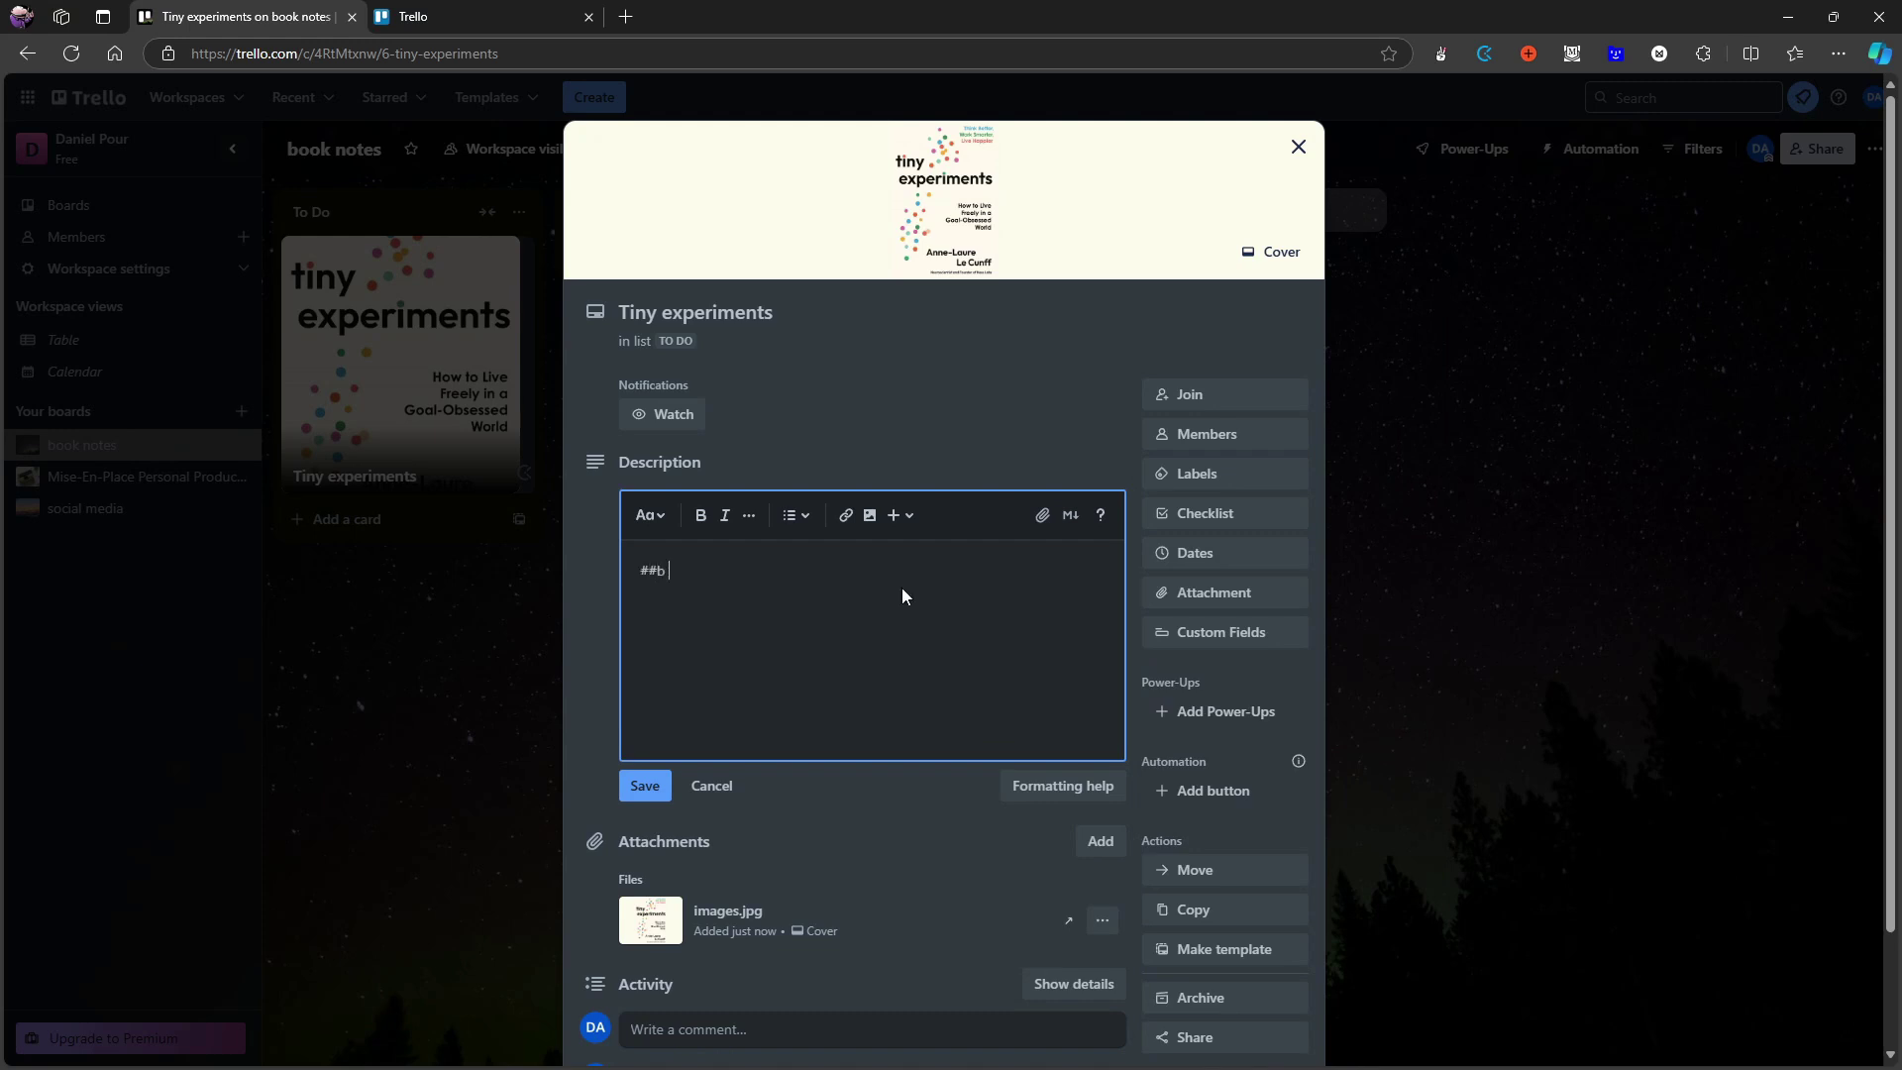
key("BackSpace")
key("BackSpace")
key("BackSpace")
type("Yrdtdørt")
key("BackSpace")
key("BackSpace")
key("BackSpace")
key("BackSpace")
key("BackSpace")
key("BackSpace")
key("BackSpace")
key("BackSpace")
type("Test")
type("rlteøtlreøte,tlør")
type(",e -")
left_click(646, 785)
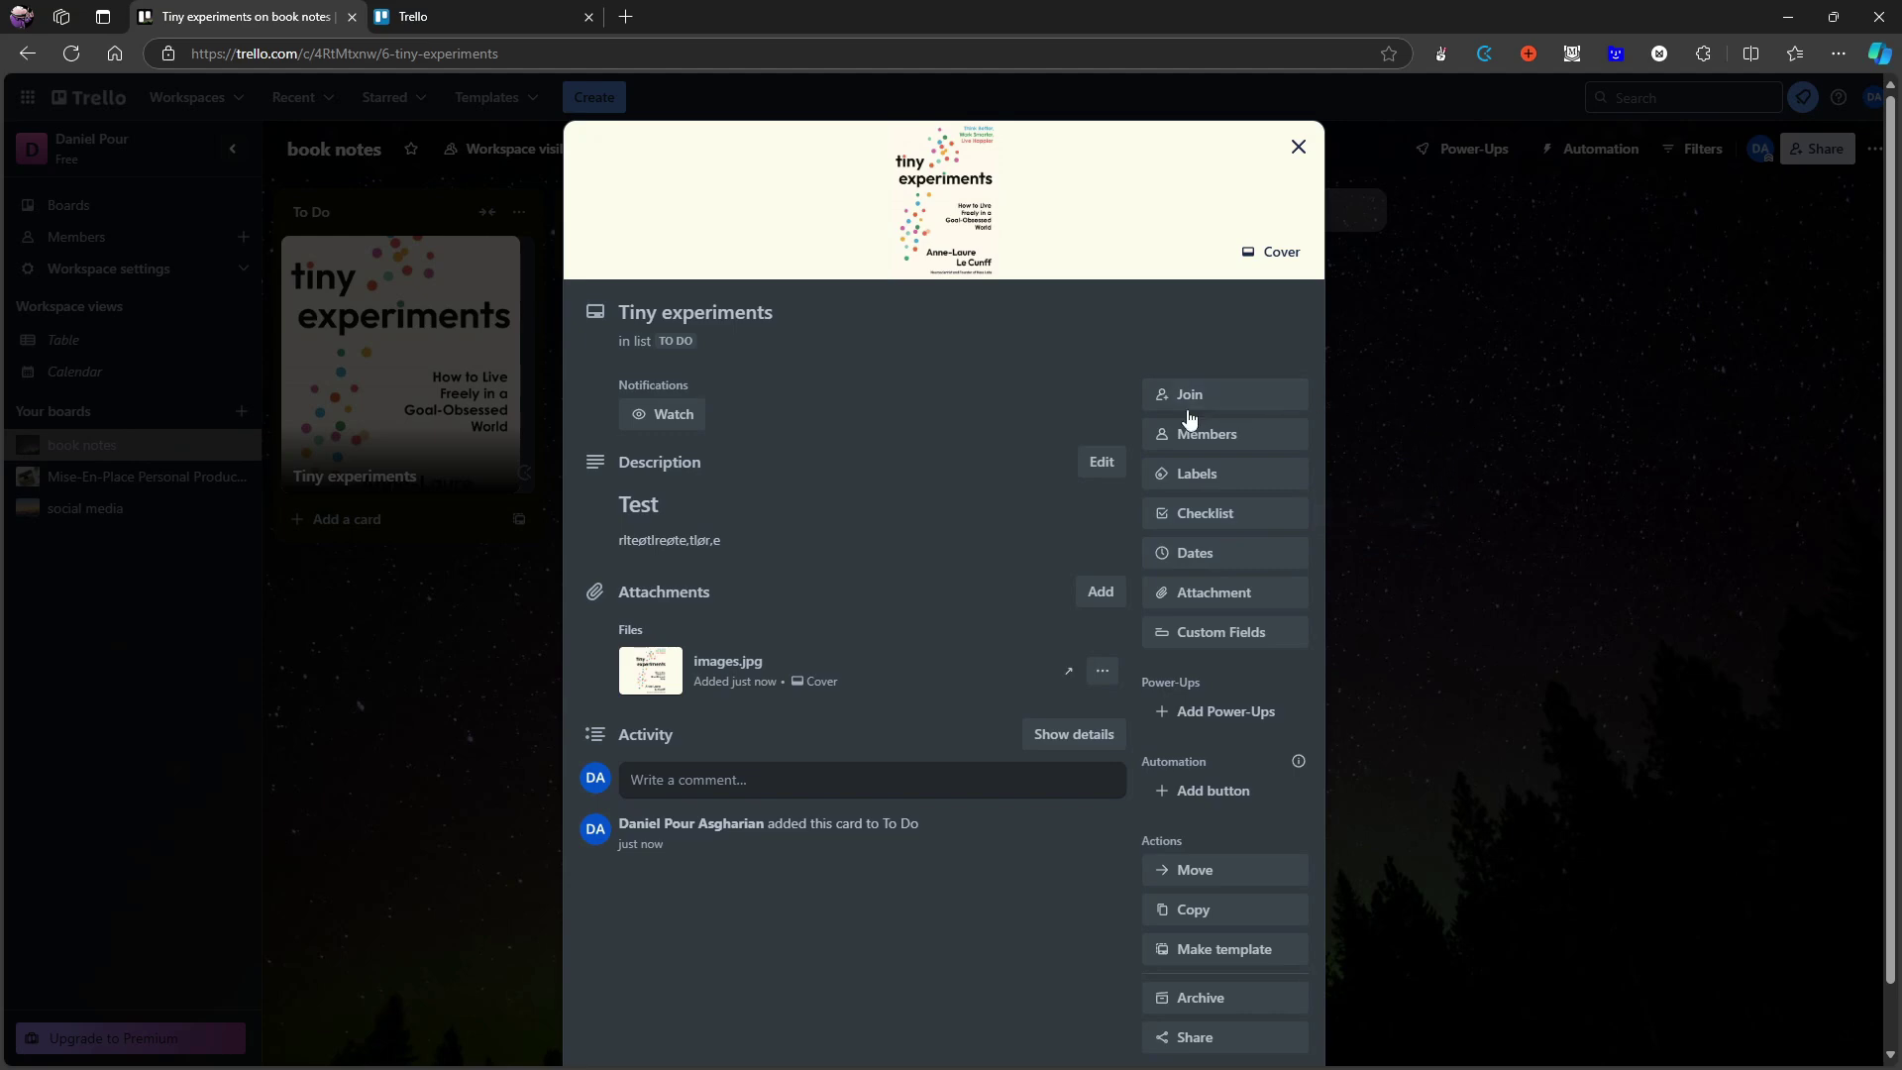
Close the "Tiny experiments" card and move it from the To Do list to the Done list.
left_click(1298, 149)
left_click_drag(349, 377, 997, 322)
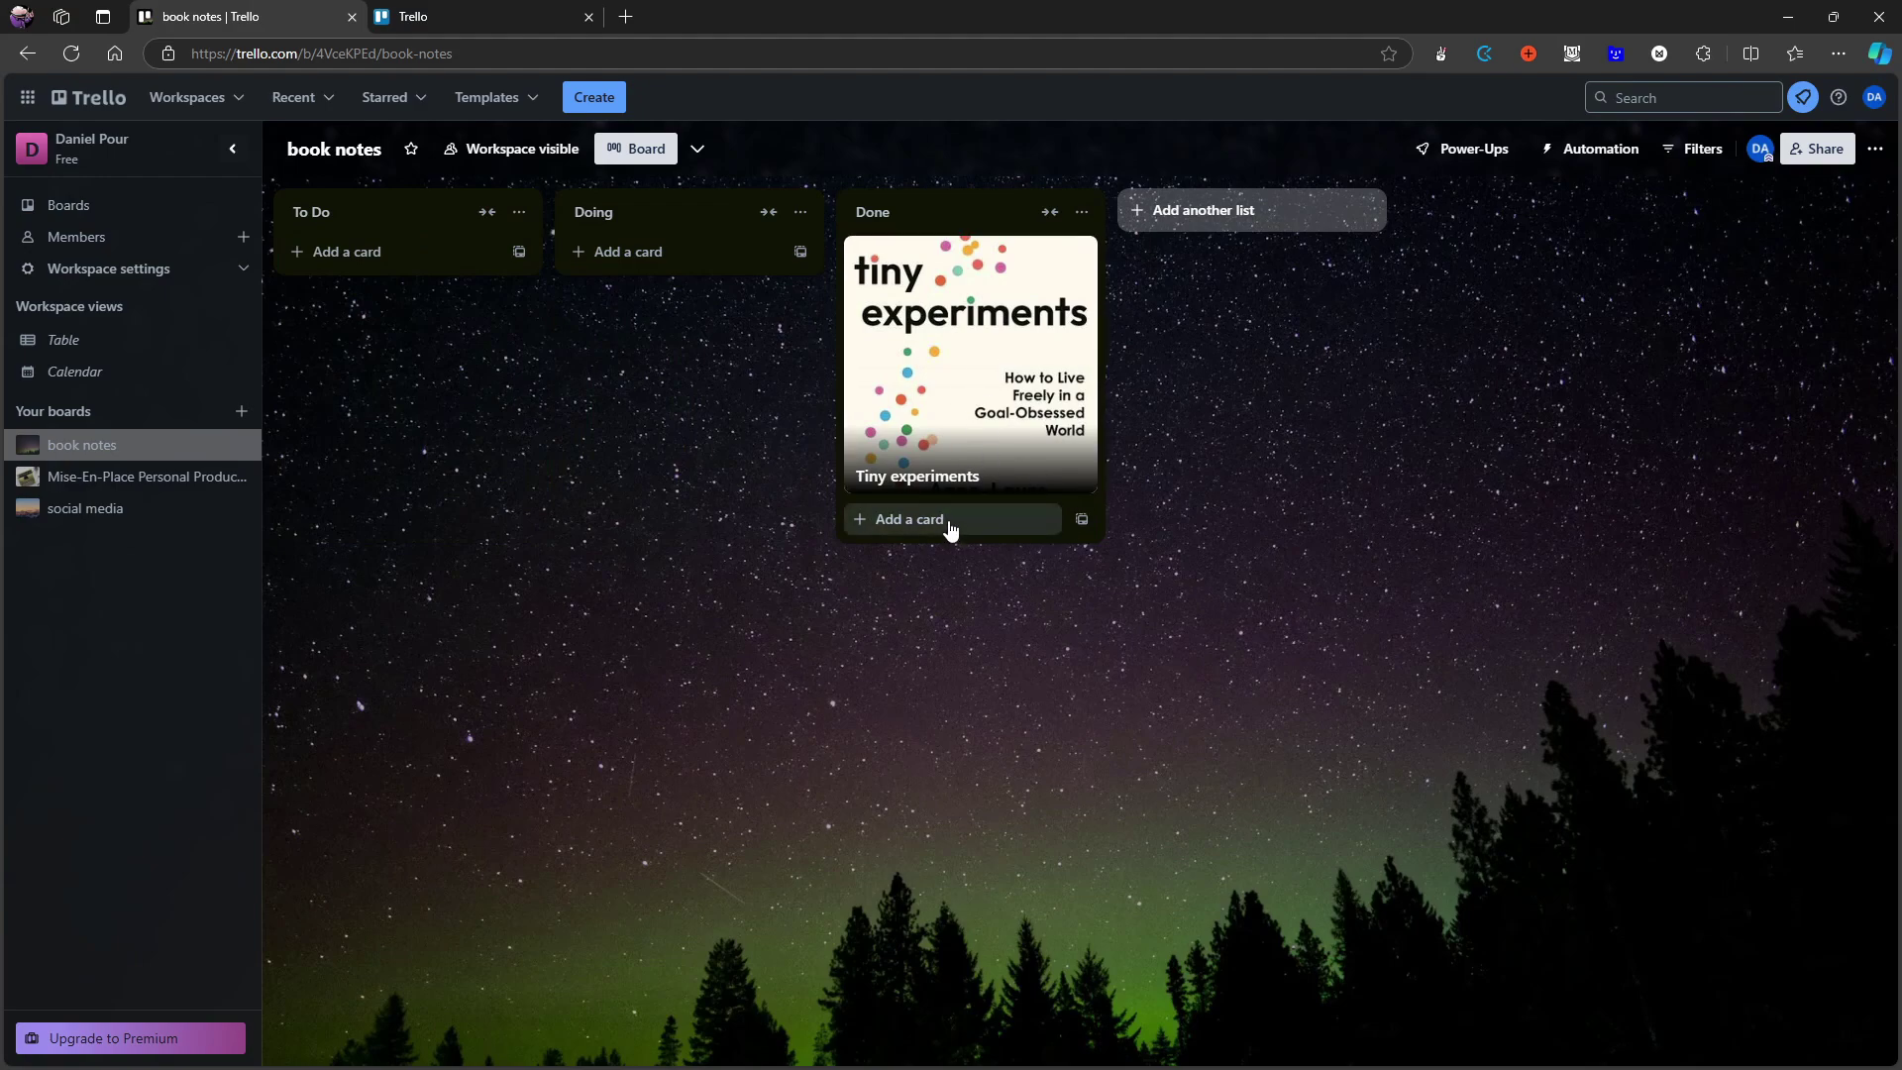
left_click(1286, 209)
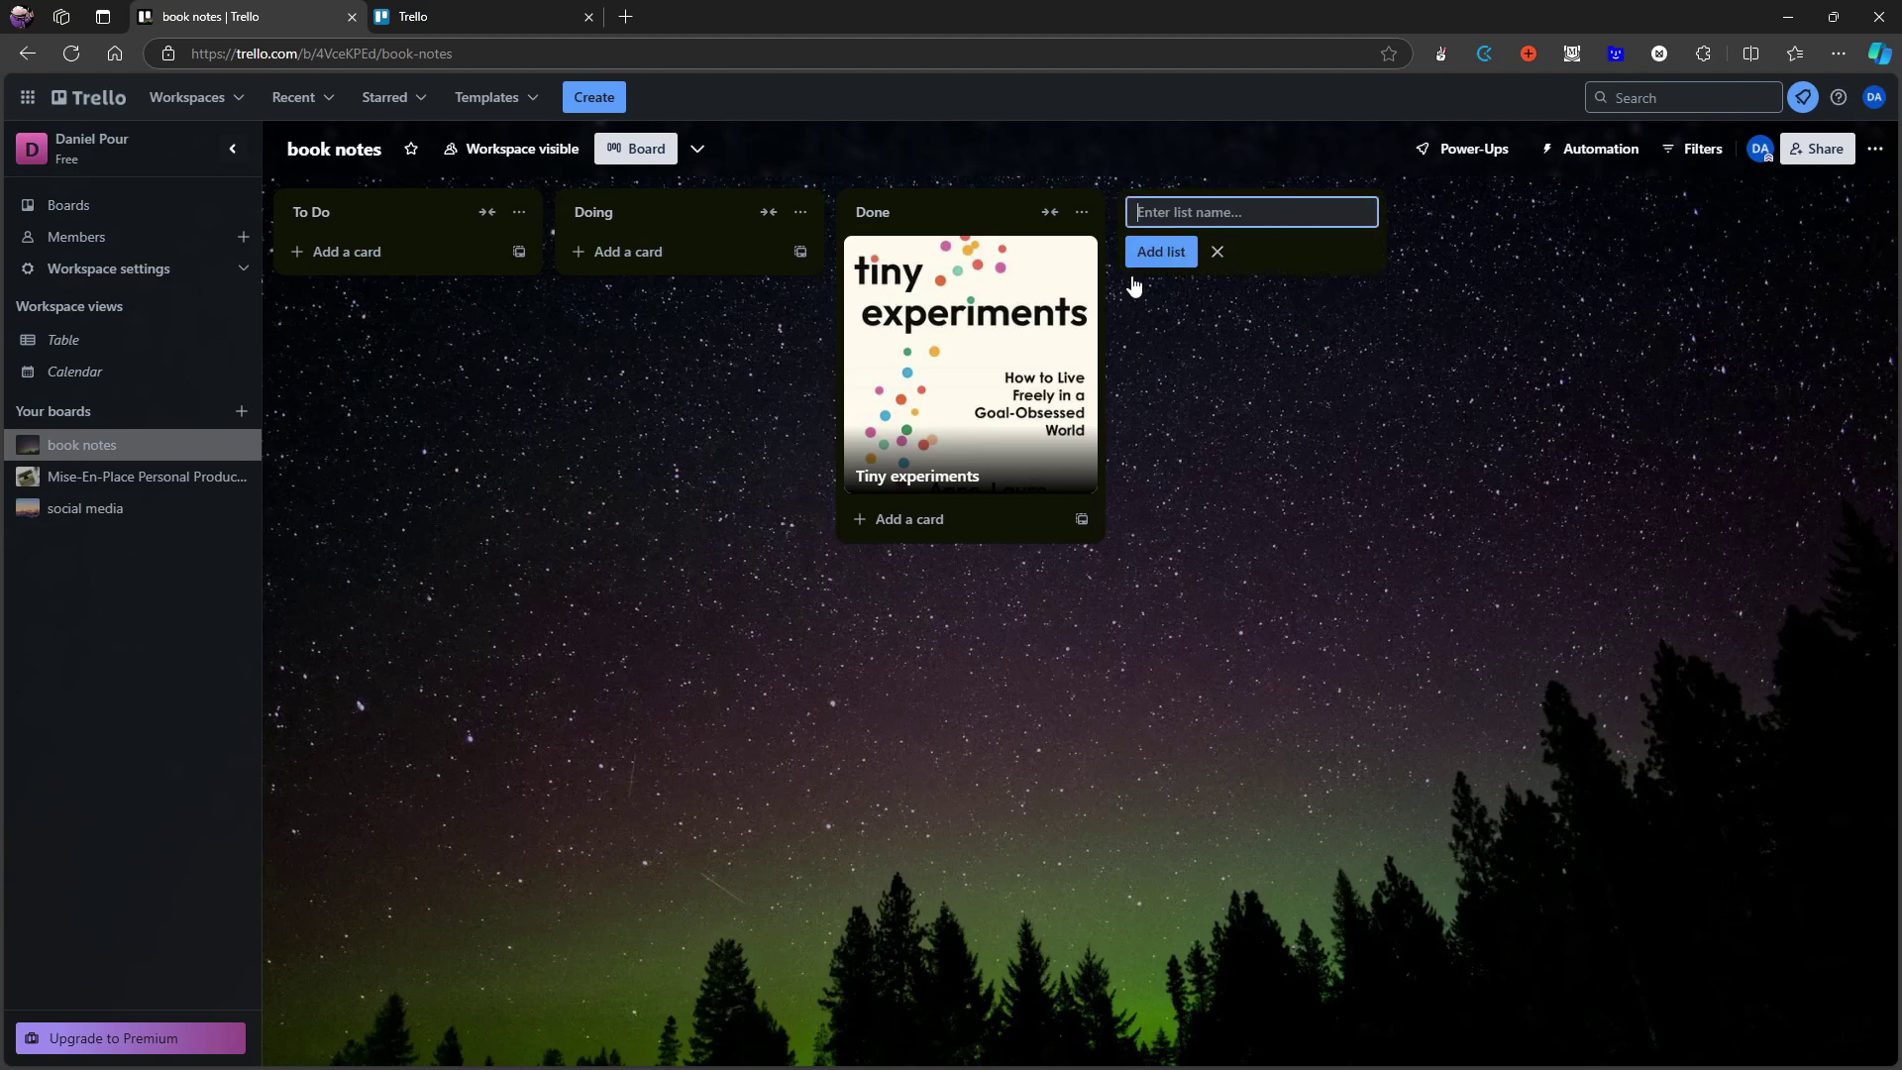
left_click(1218, 253)
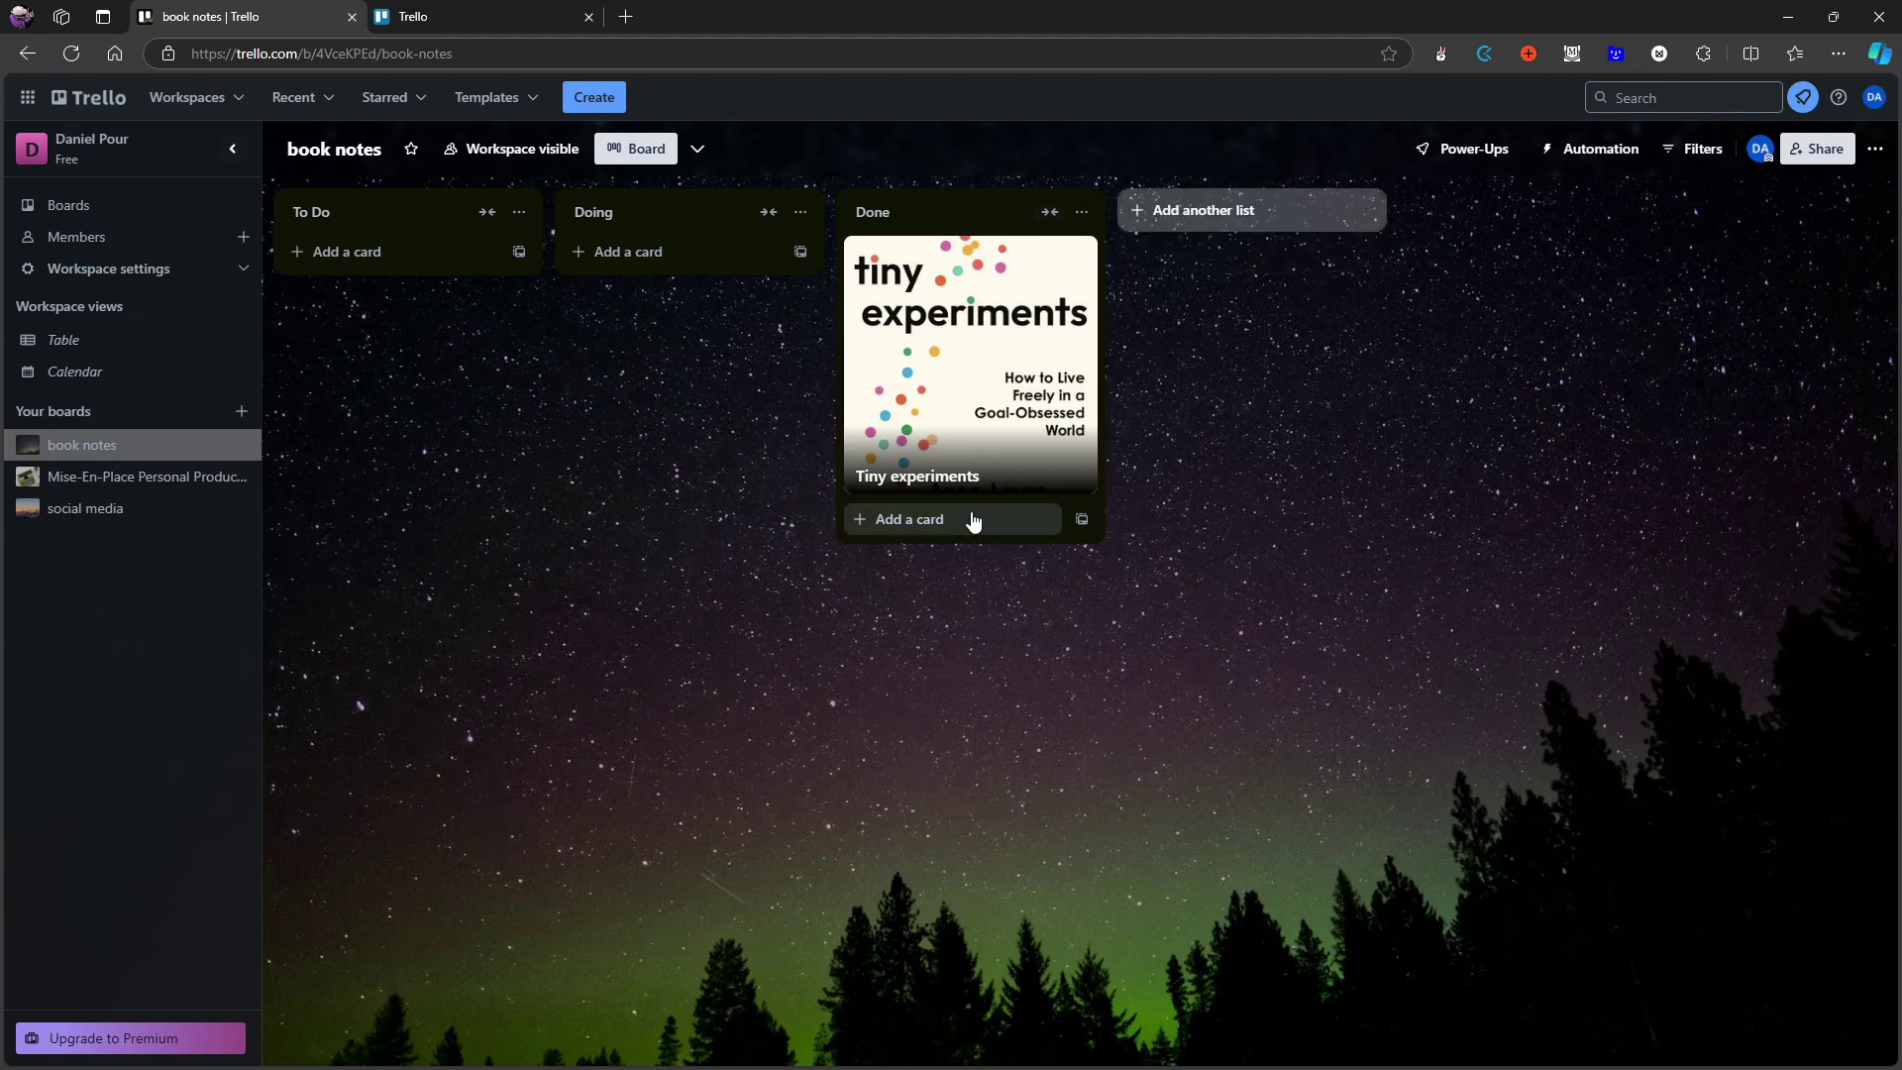
Open the "Tiny experiments" card's description for editing, leave it unedited and return to the book notes board.
left_click(1047, 257)
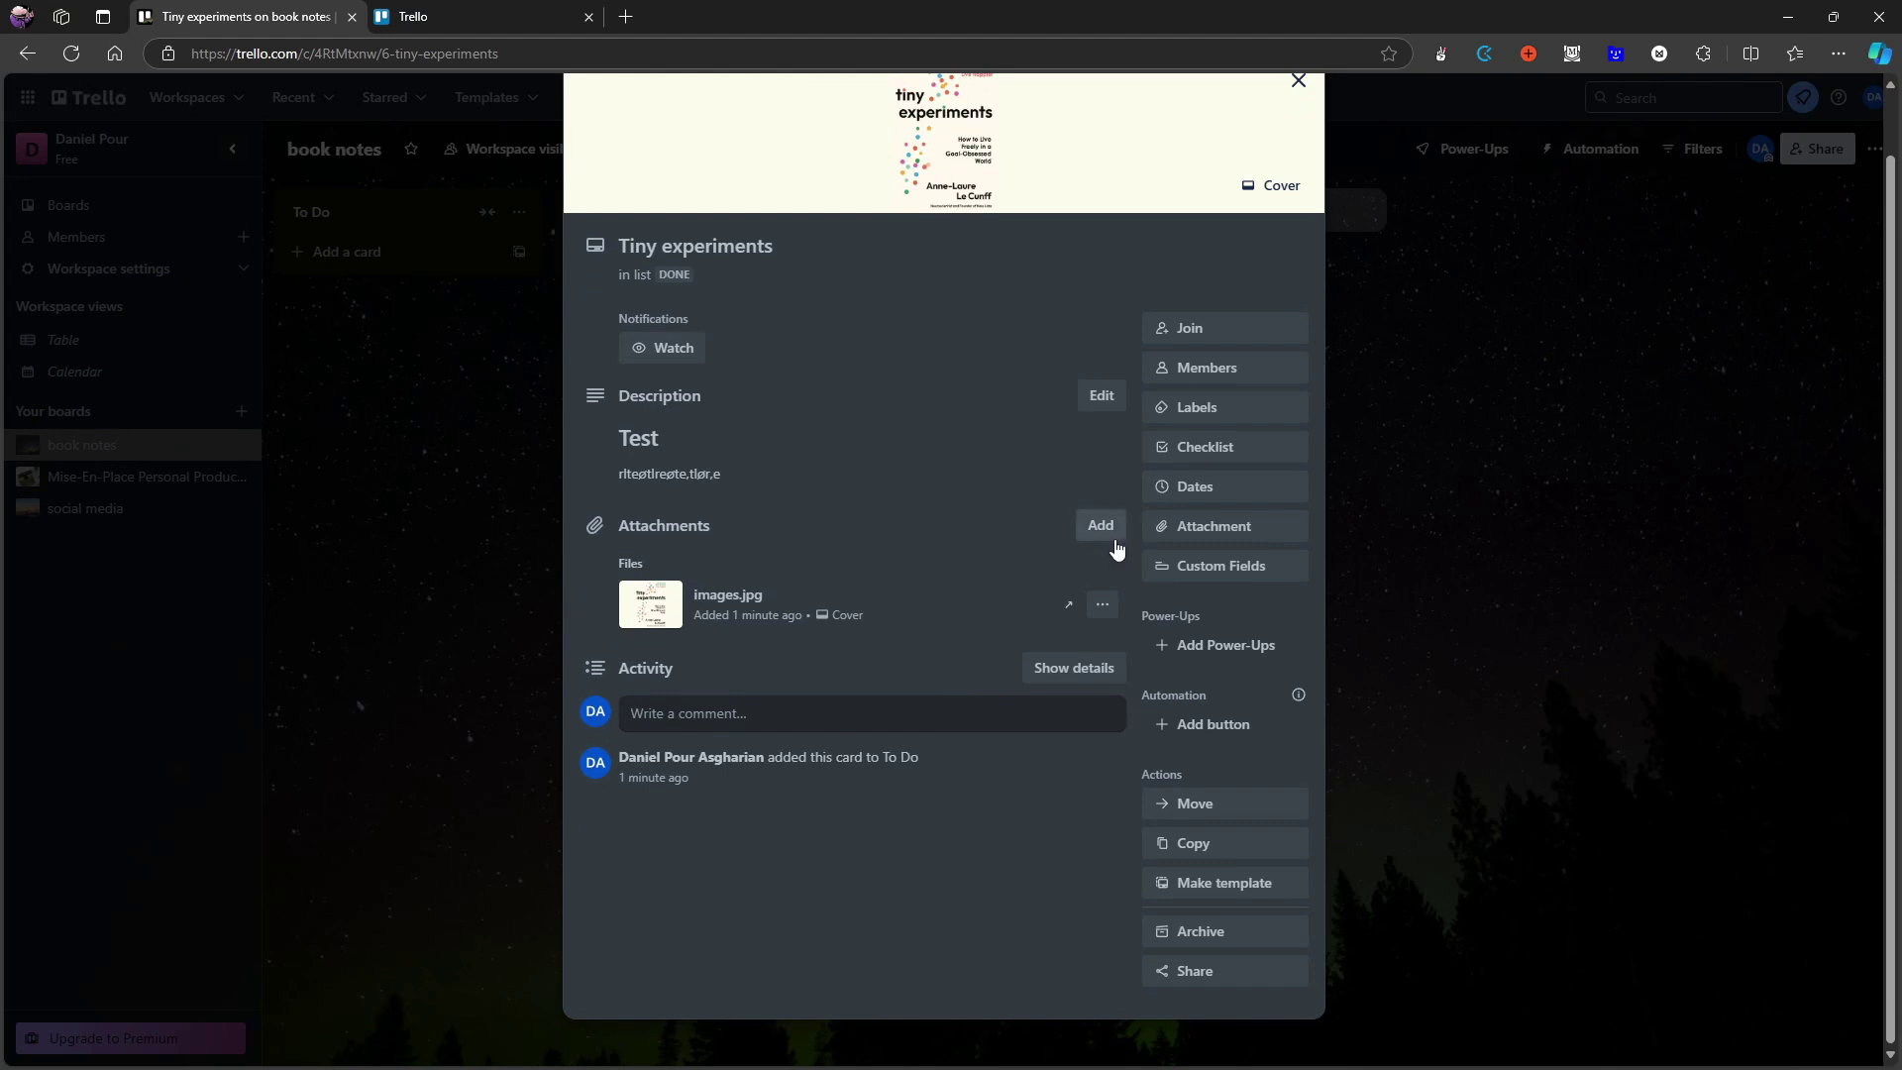
left_click(1101, 398)
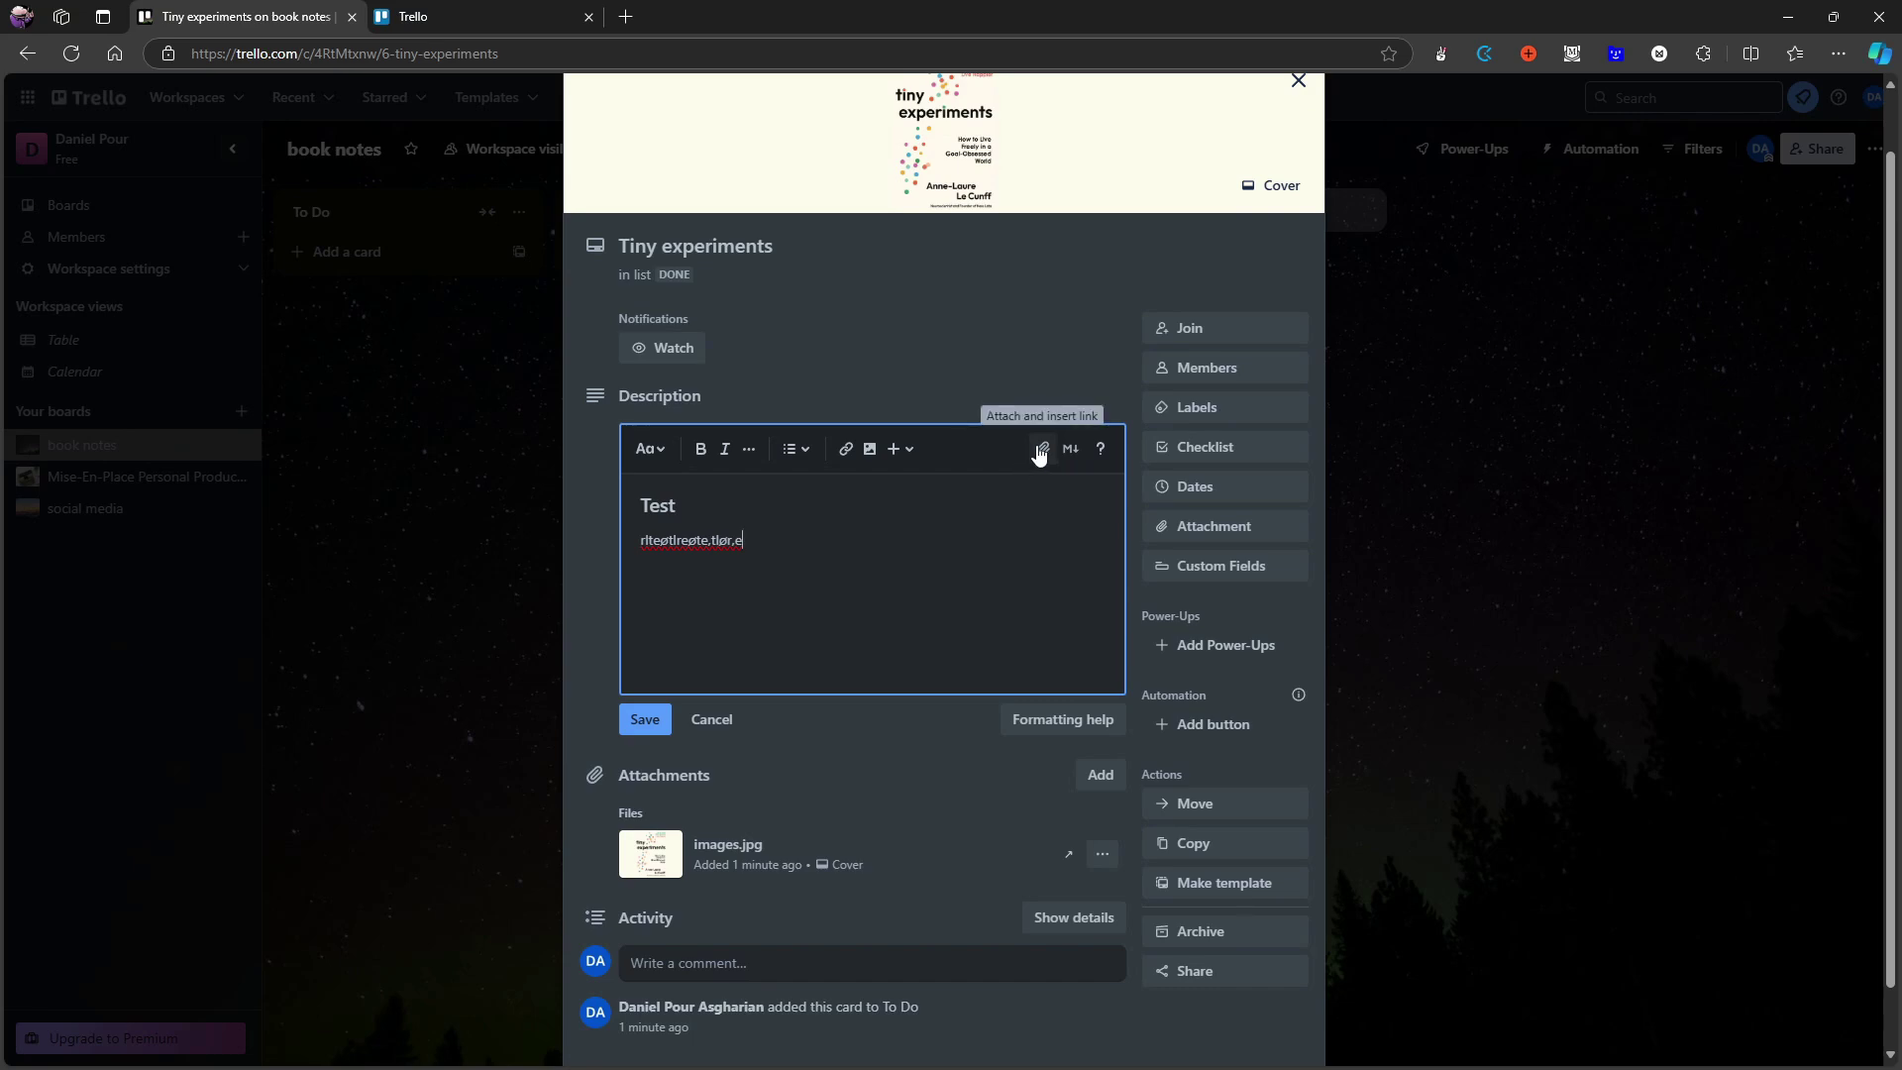
key("Escape")
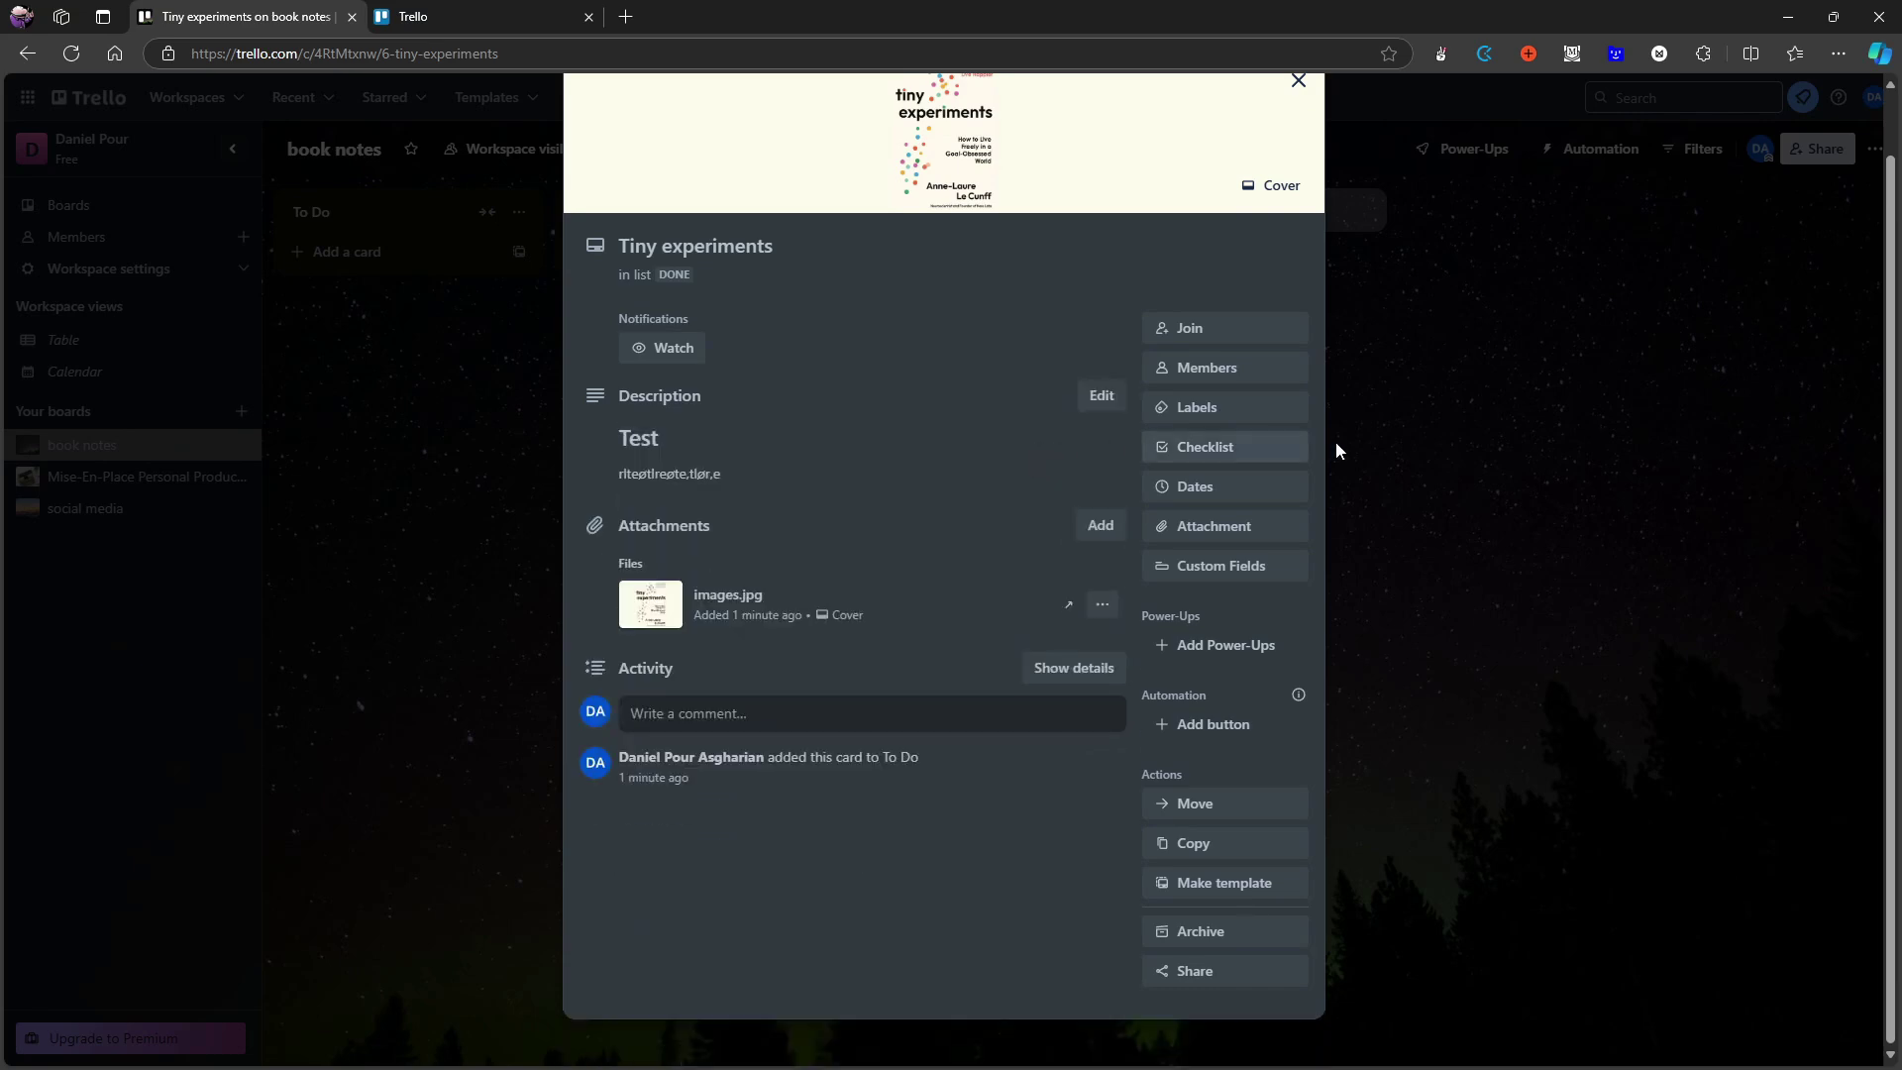
left_click(1452, 436)
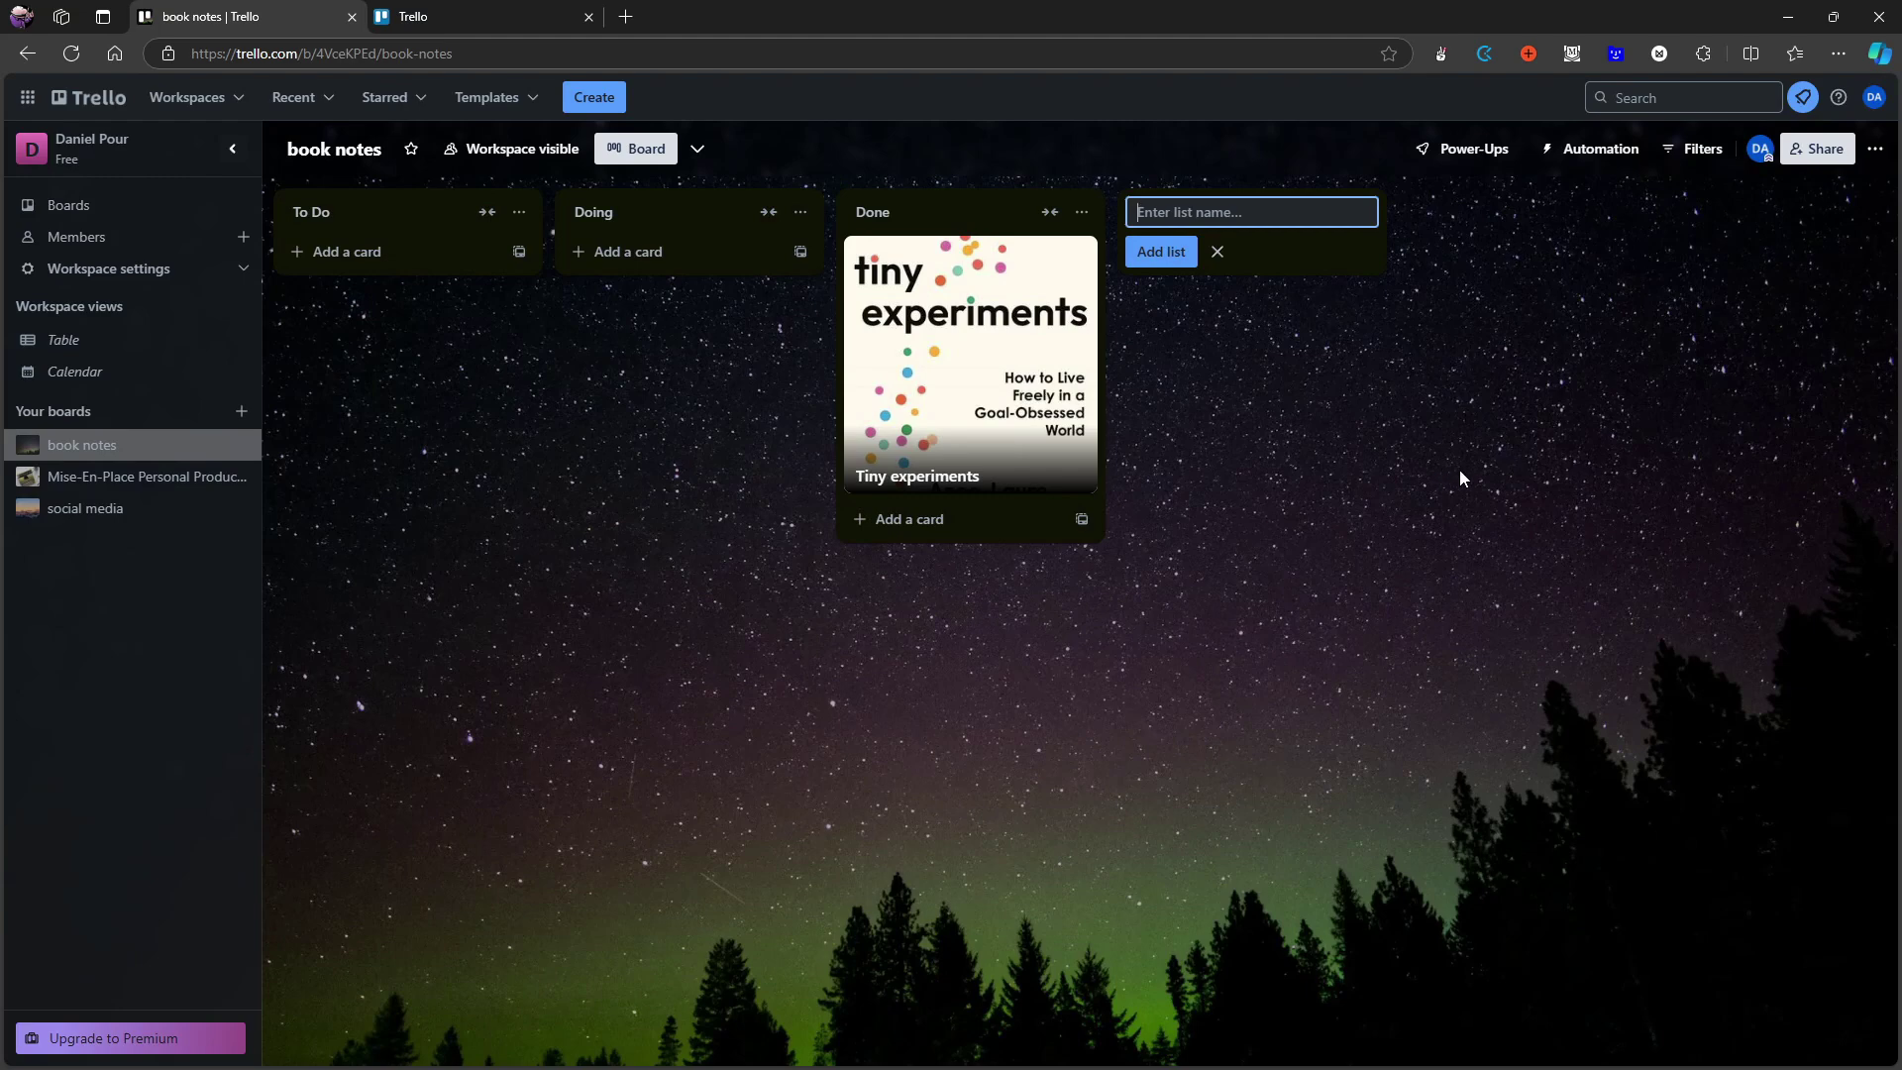
left_click(1218, 254)
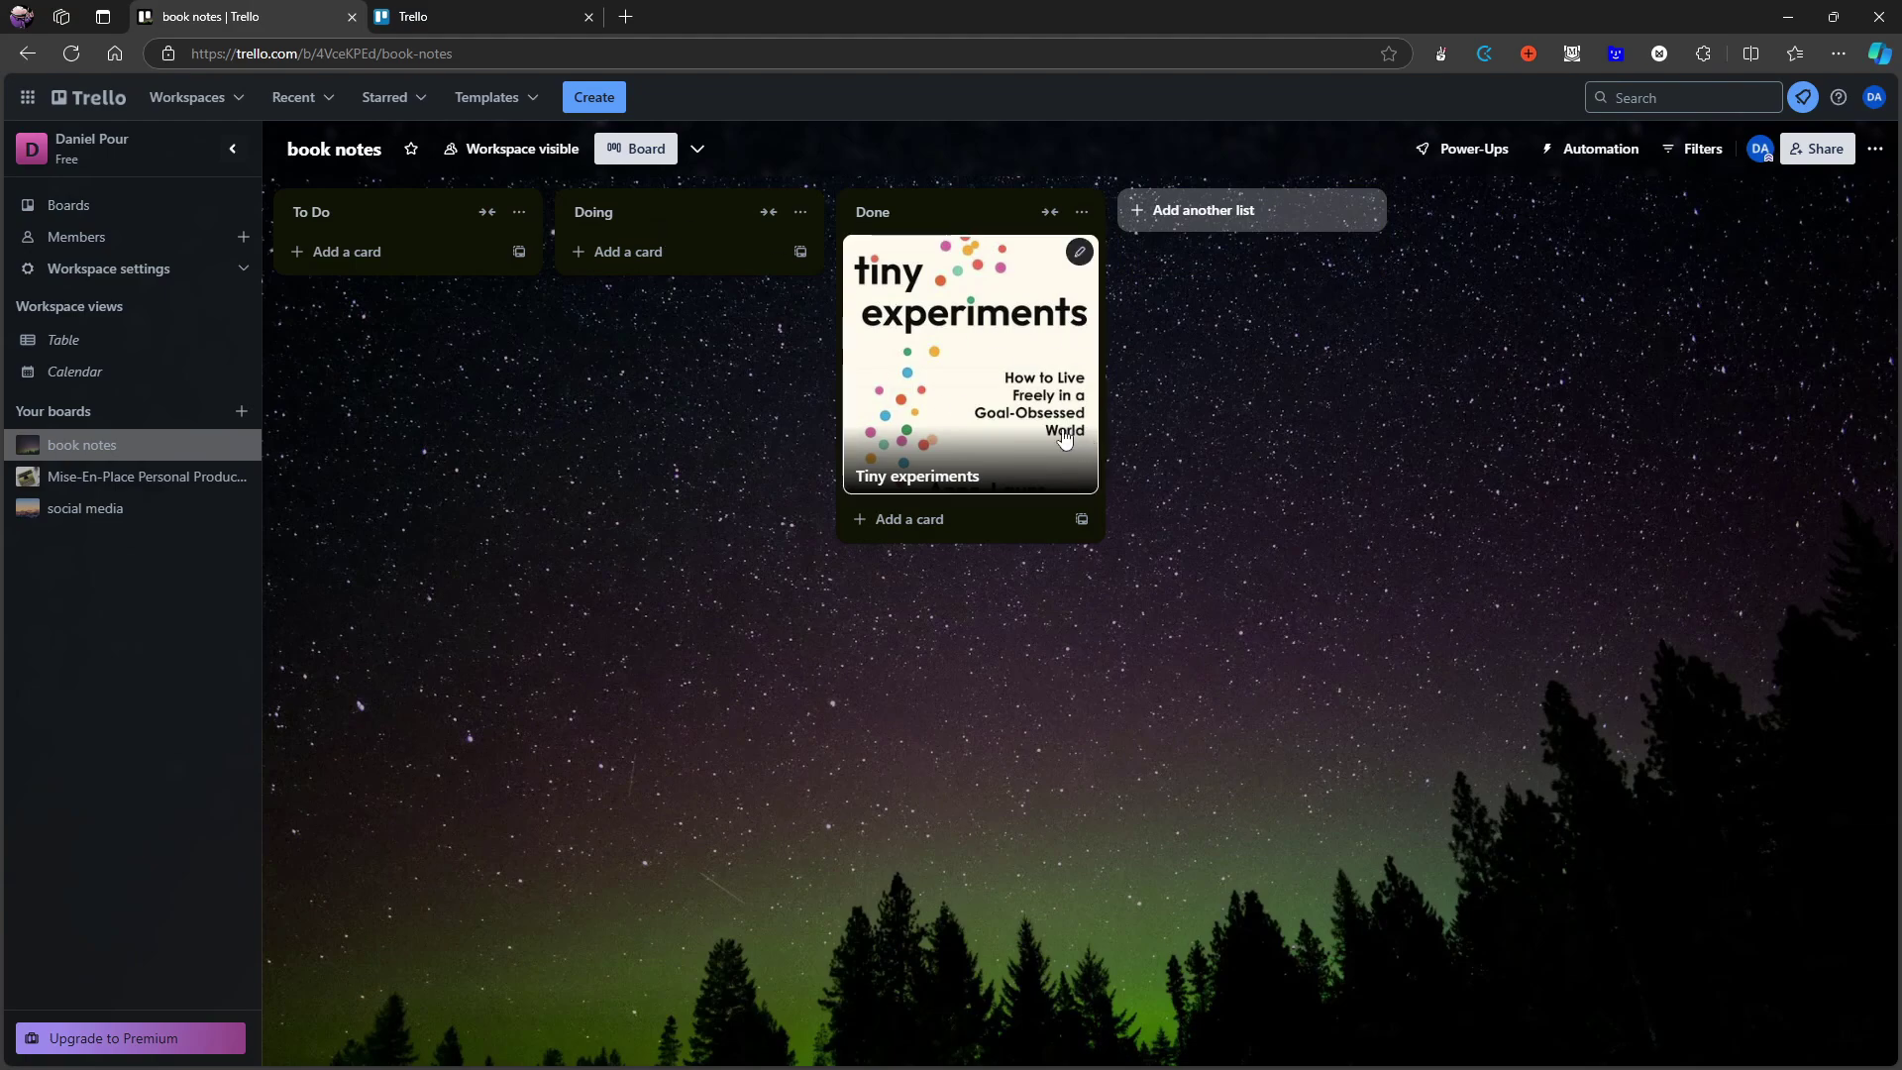
Look at the Mise-En-Place Personal Productivity System board and at the "Tiny experiments" card on the book notes board.
left_click(156, 485)
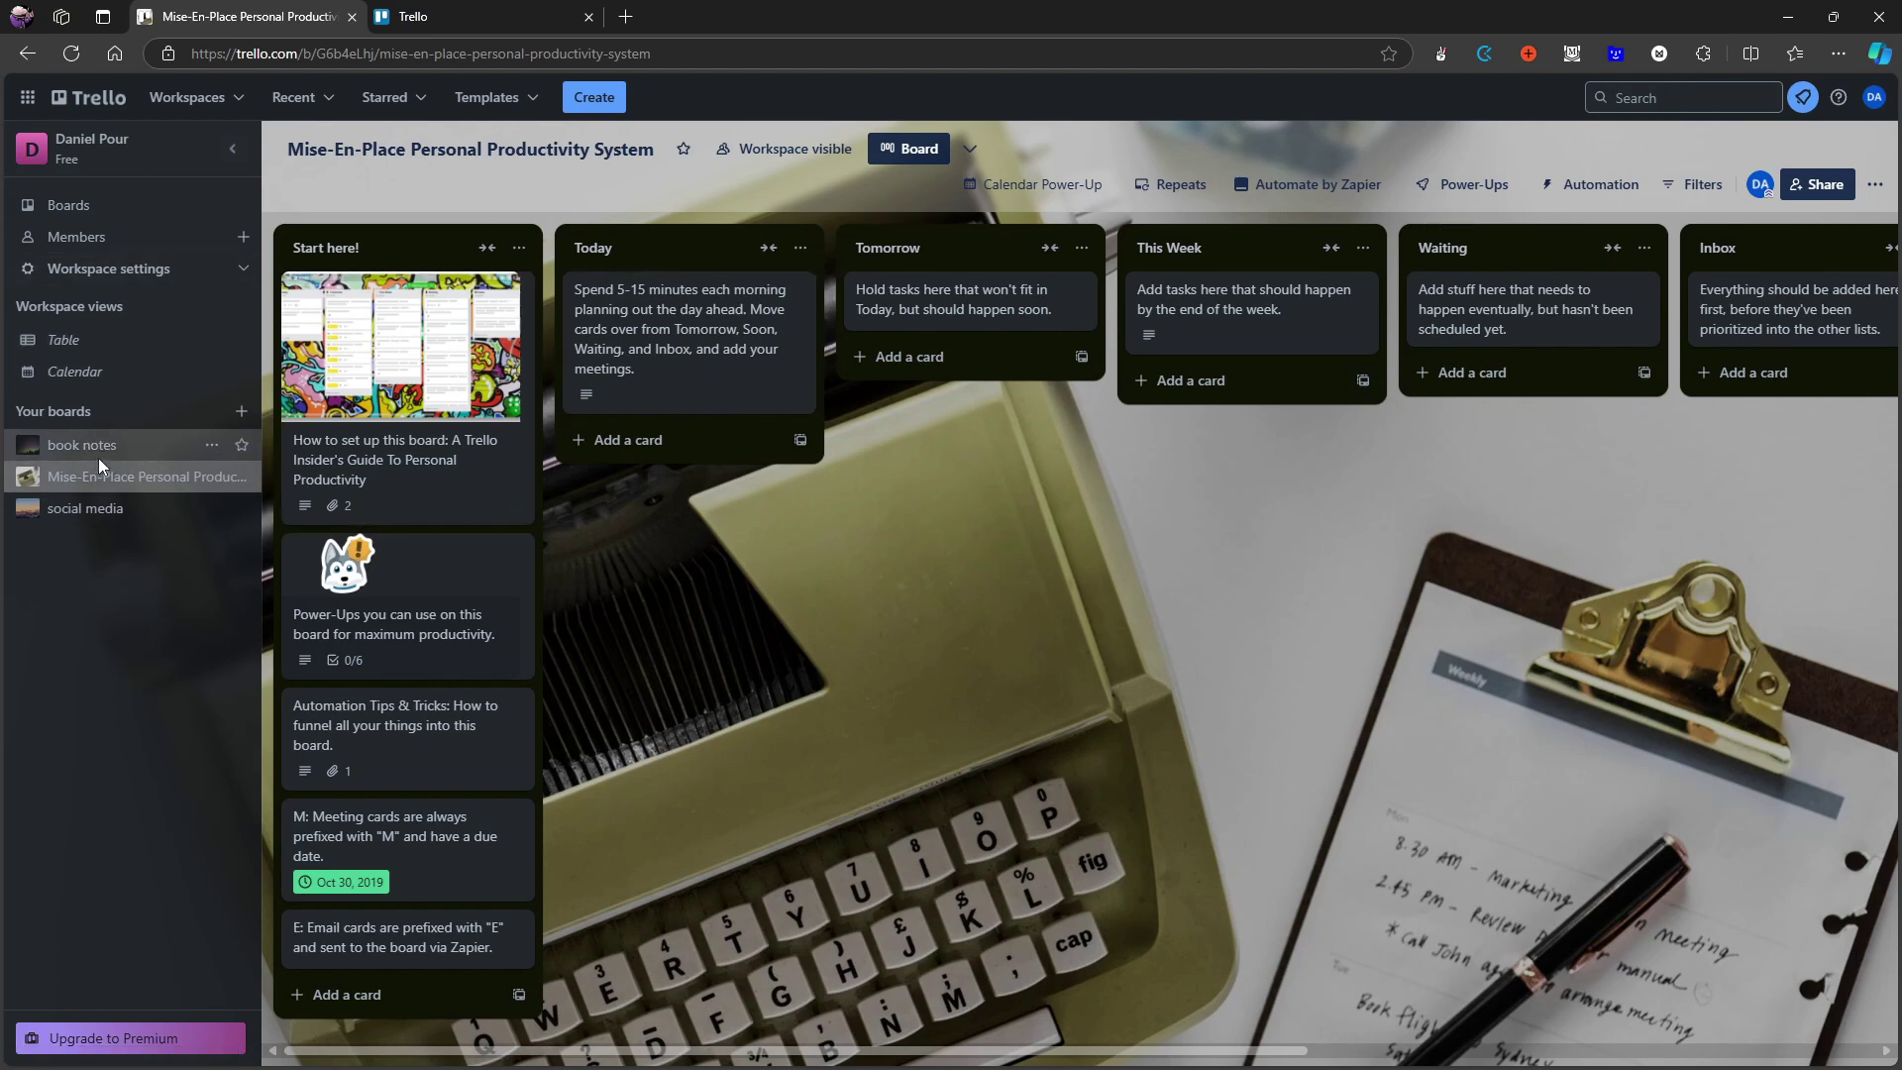
left_click(180, 453)
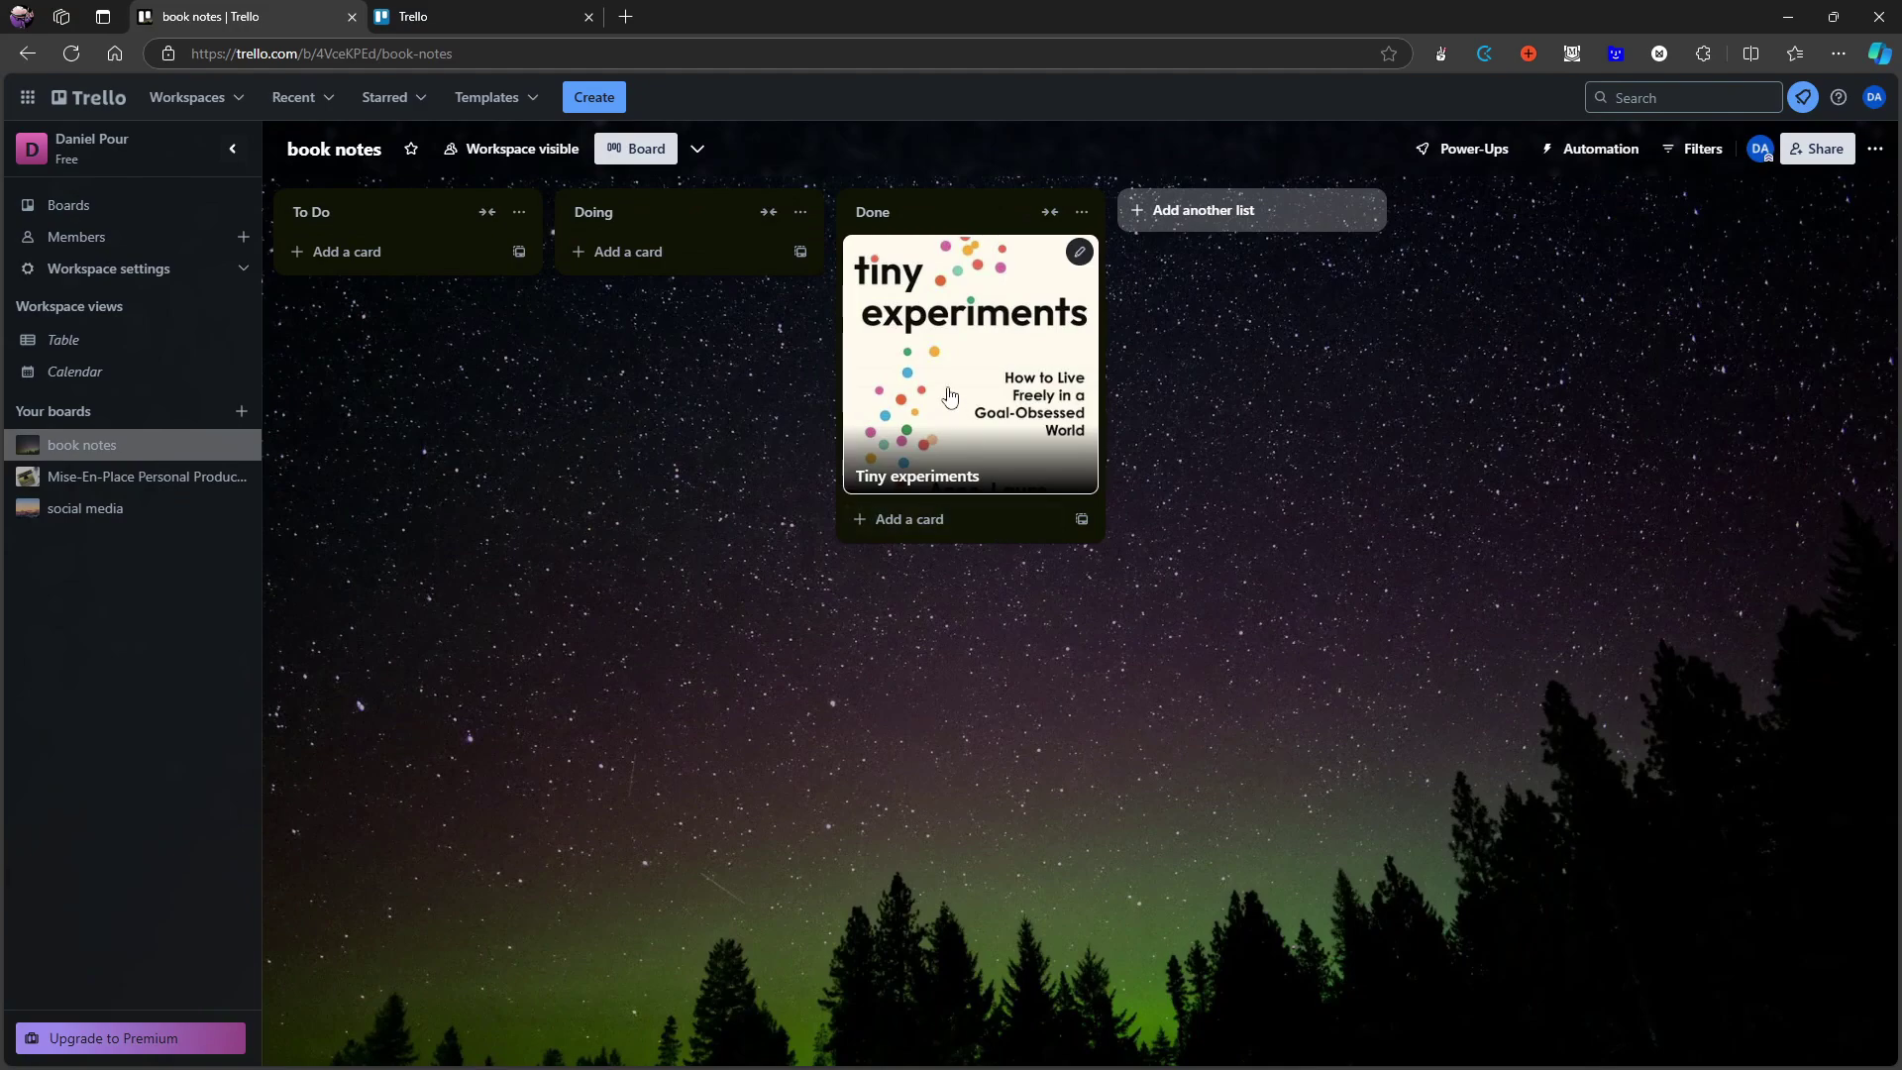
left_click(948, 394)
key("ctrl+a")
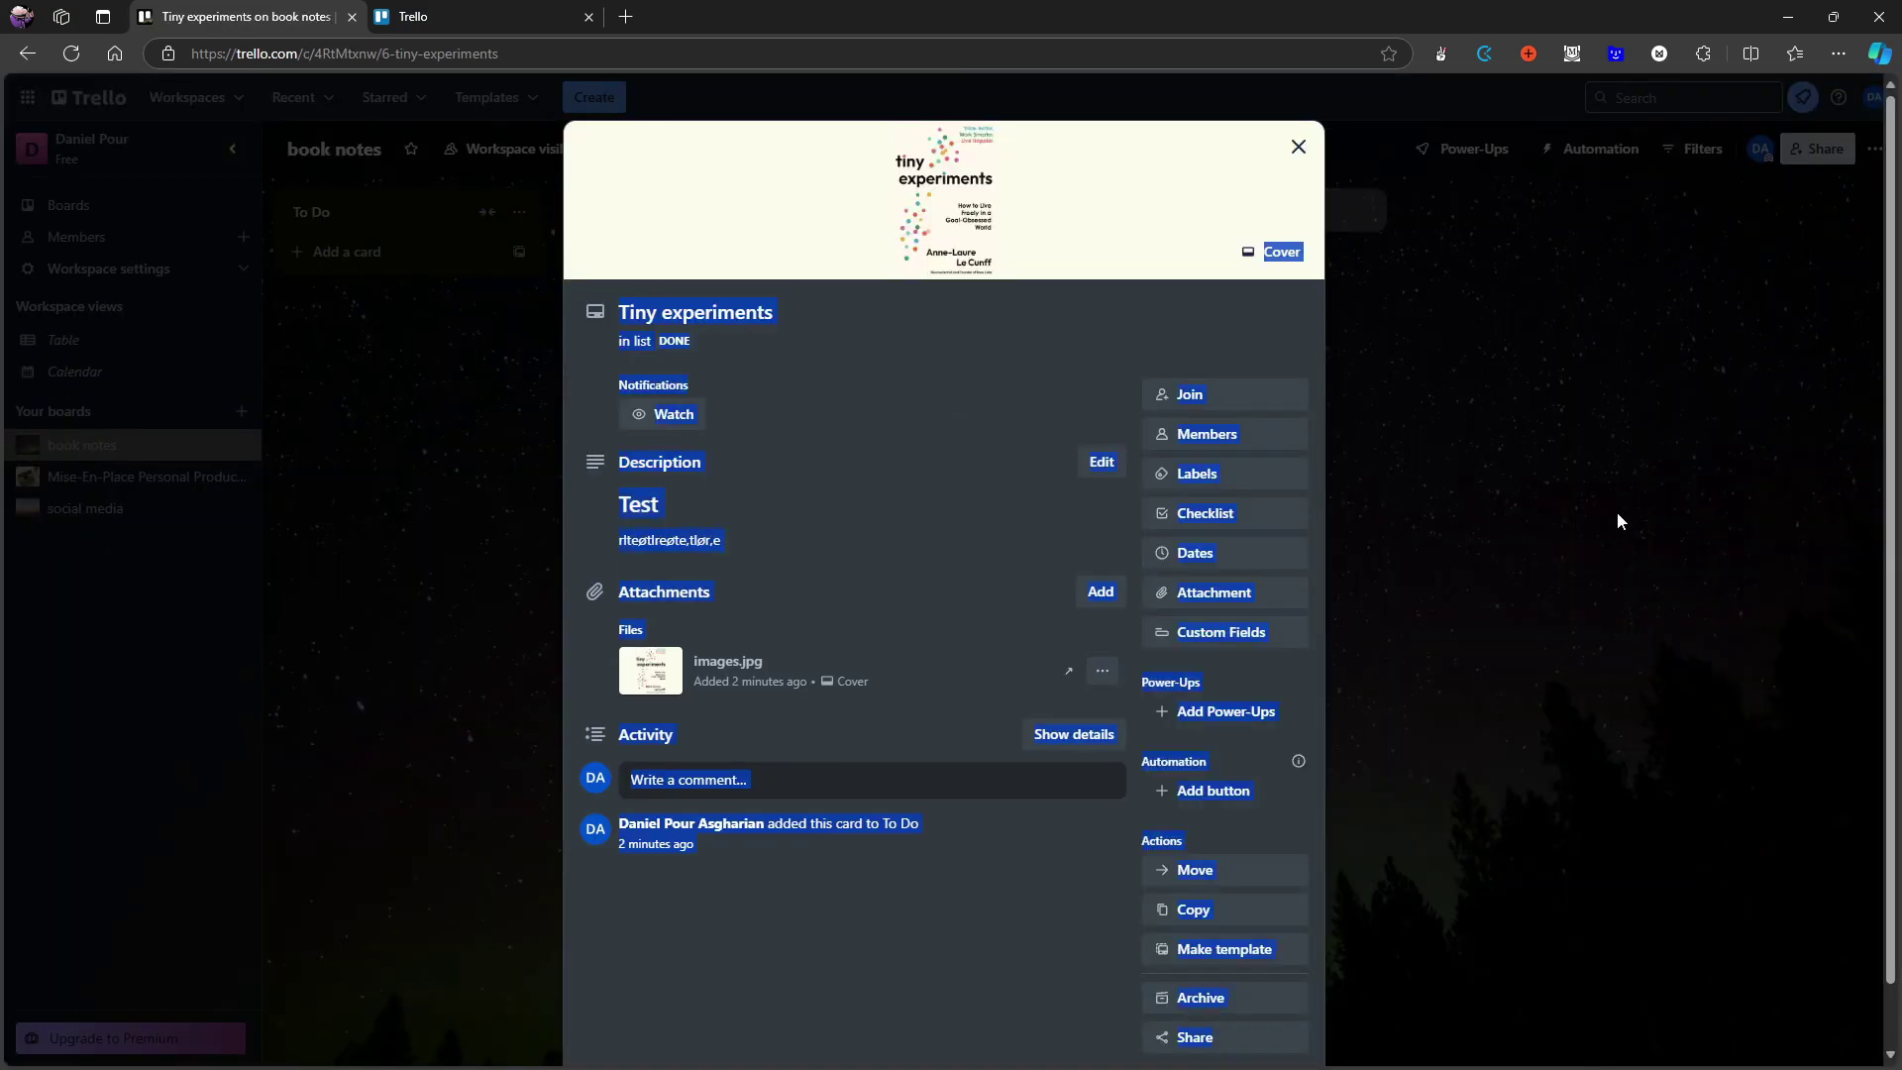
left_click(1616, 511)
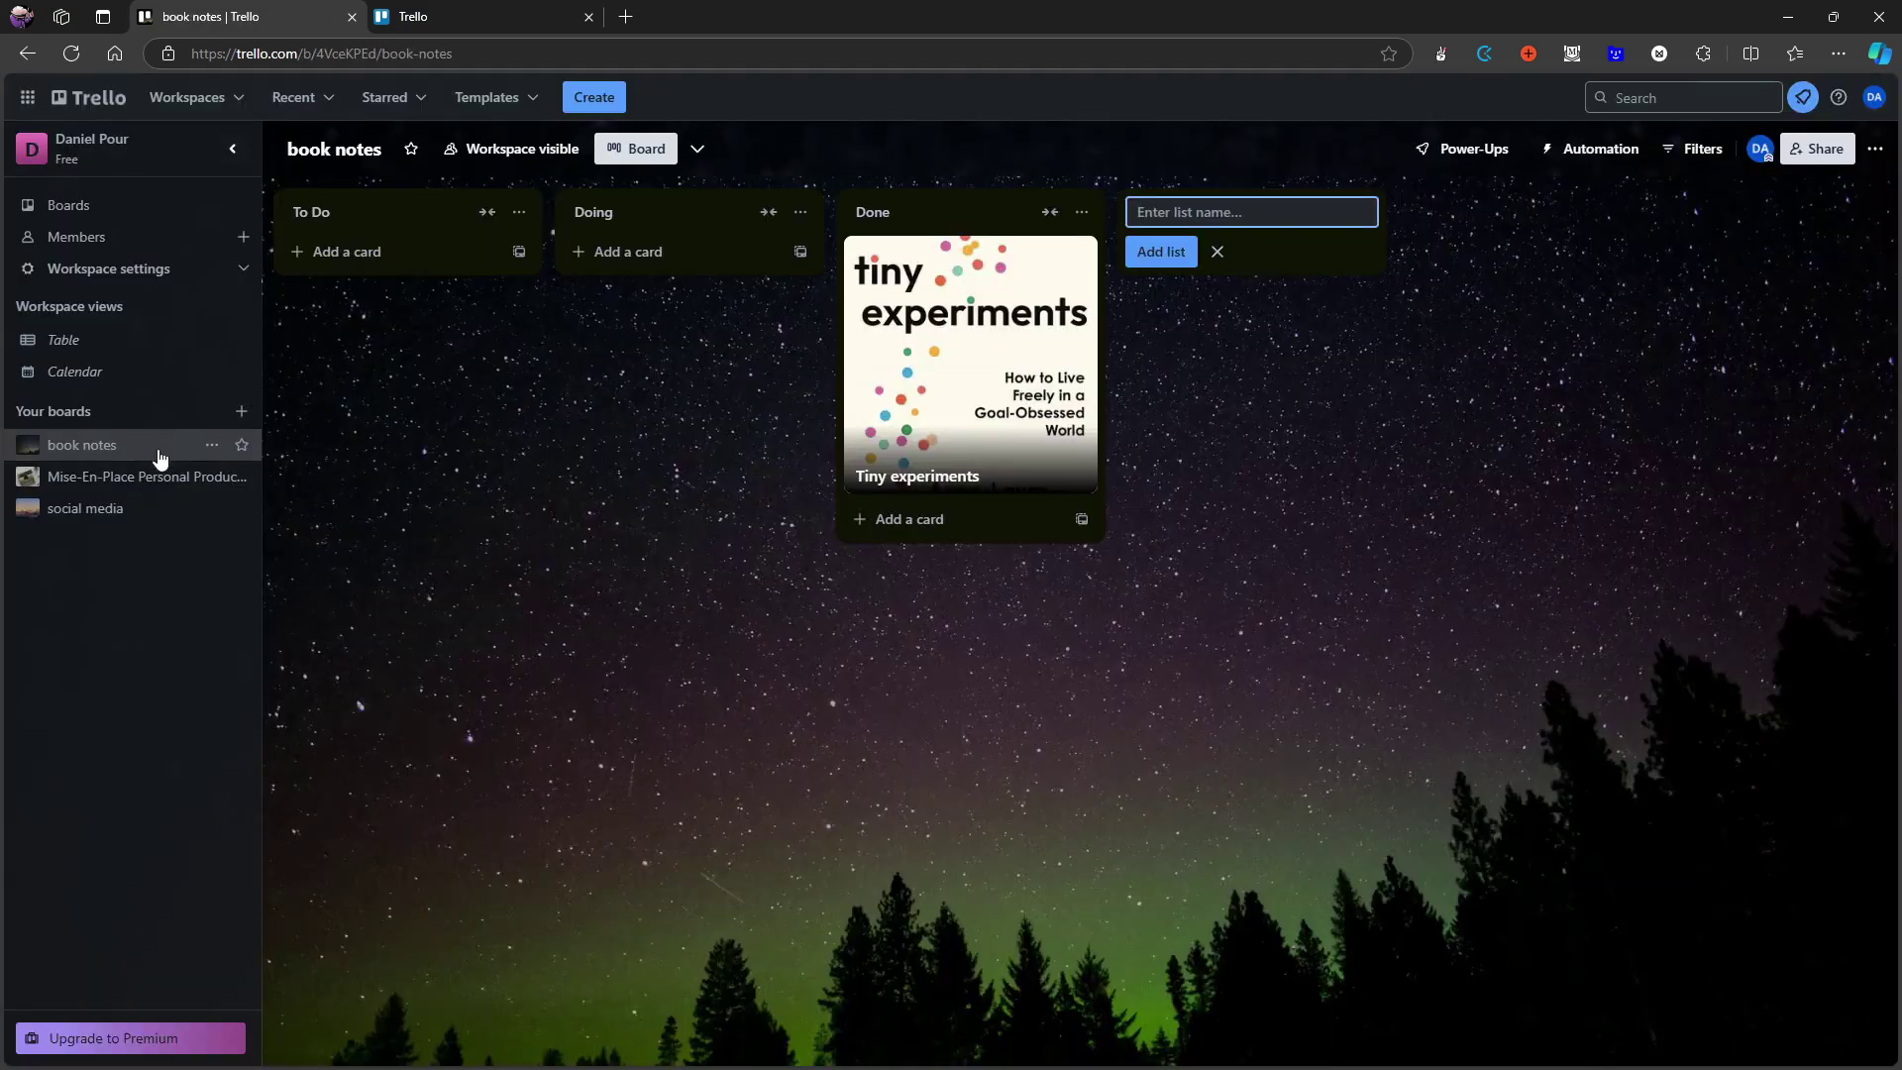
Search Trello for "test" from the Mise-En-Place Personal Productivity System board.
left_click(86, 477)
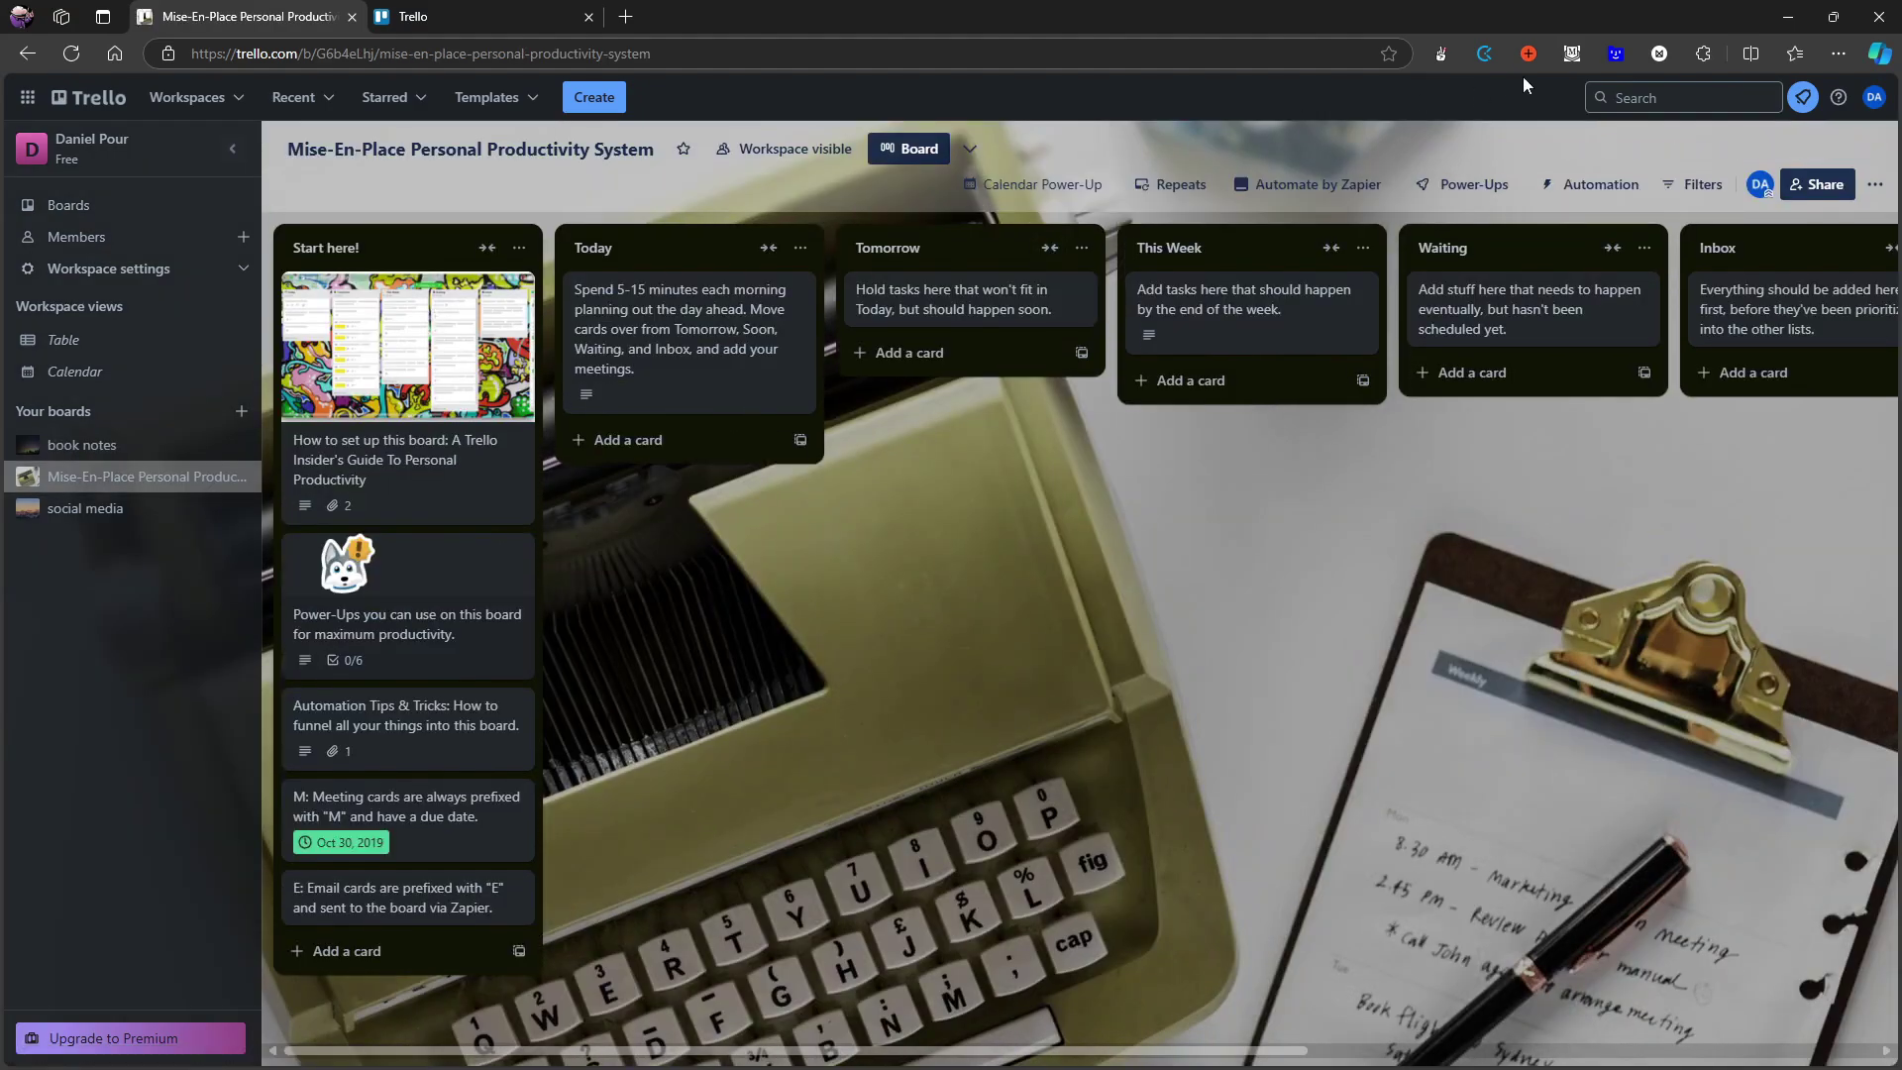
left_click(1618, 94)
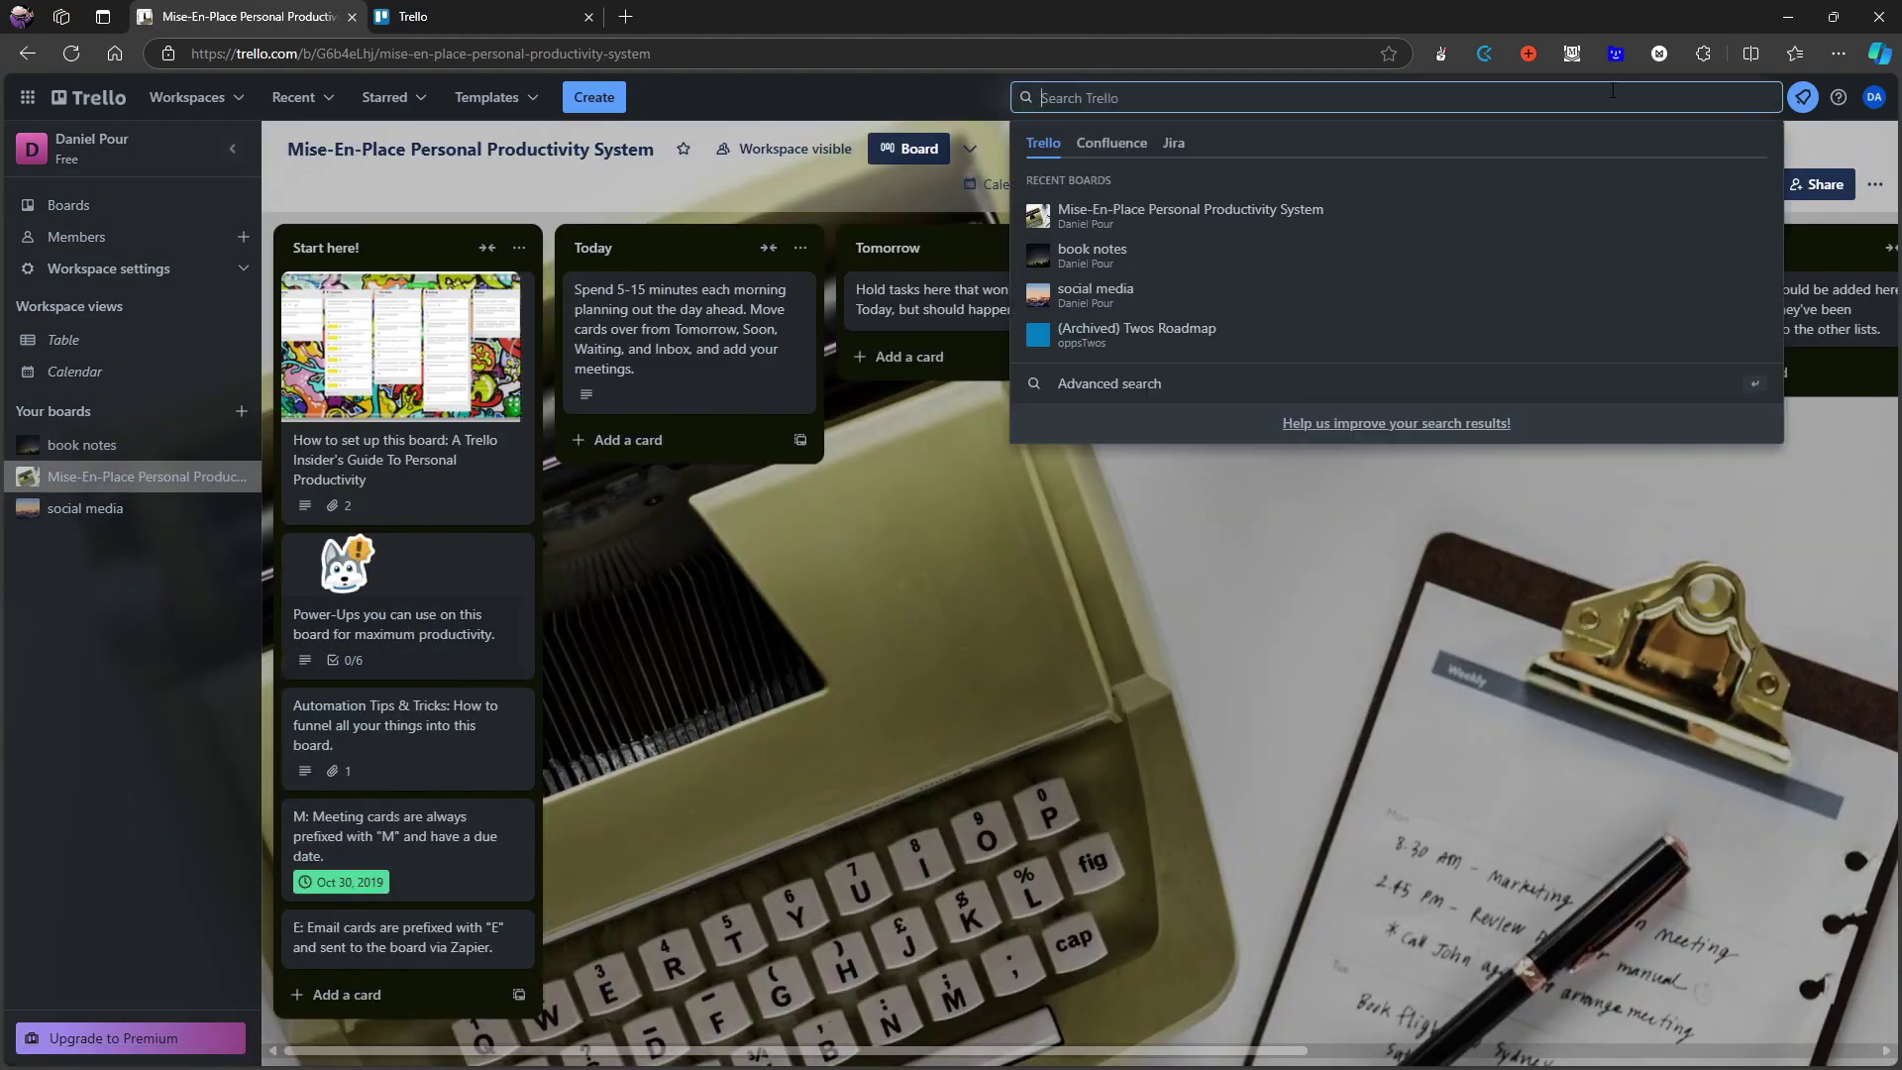
type("test")
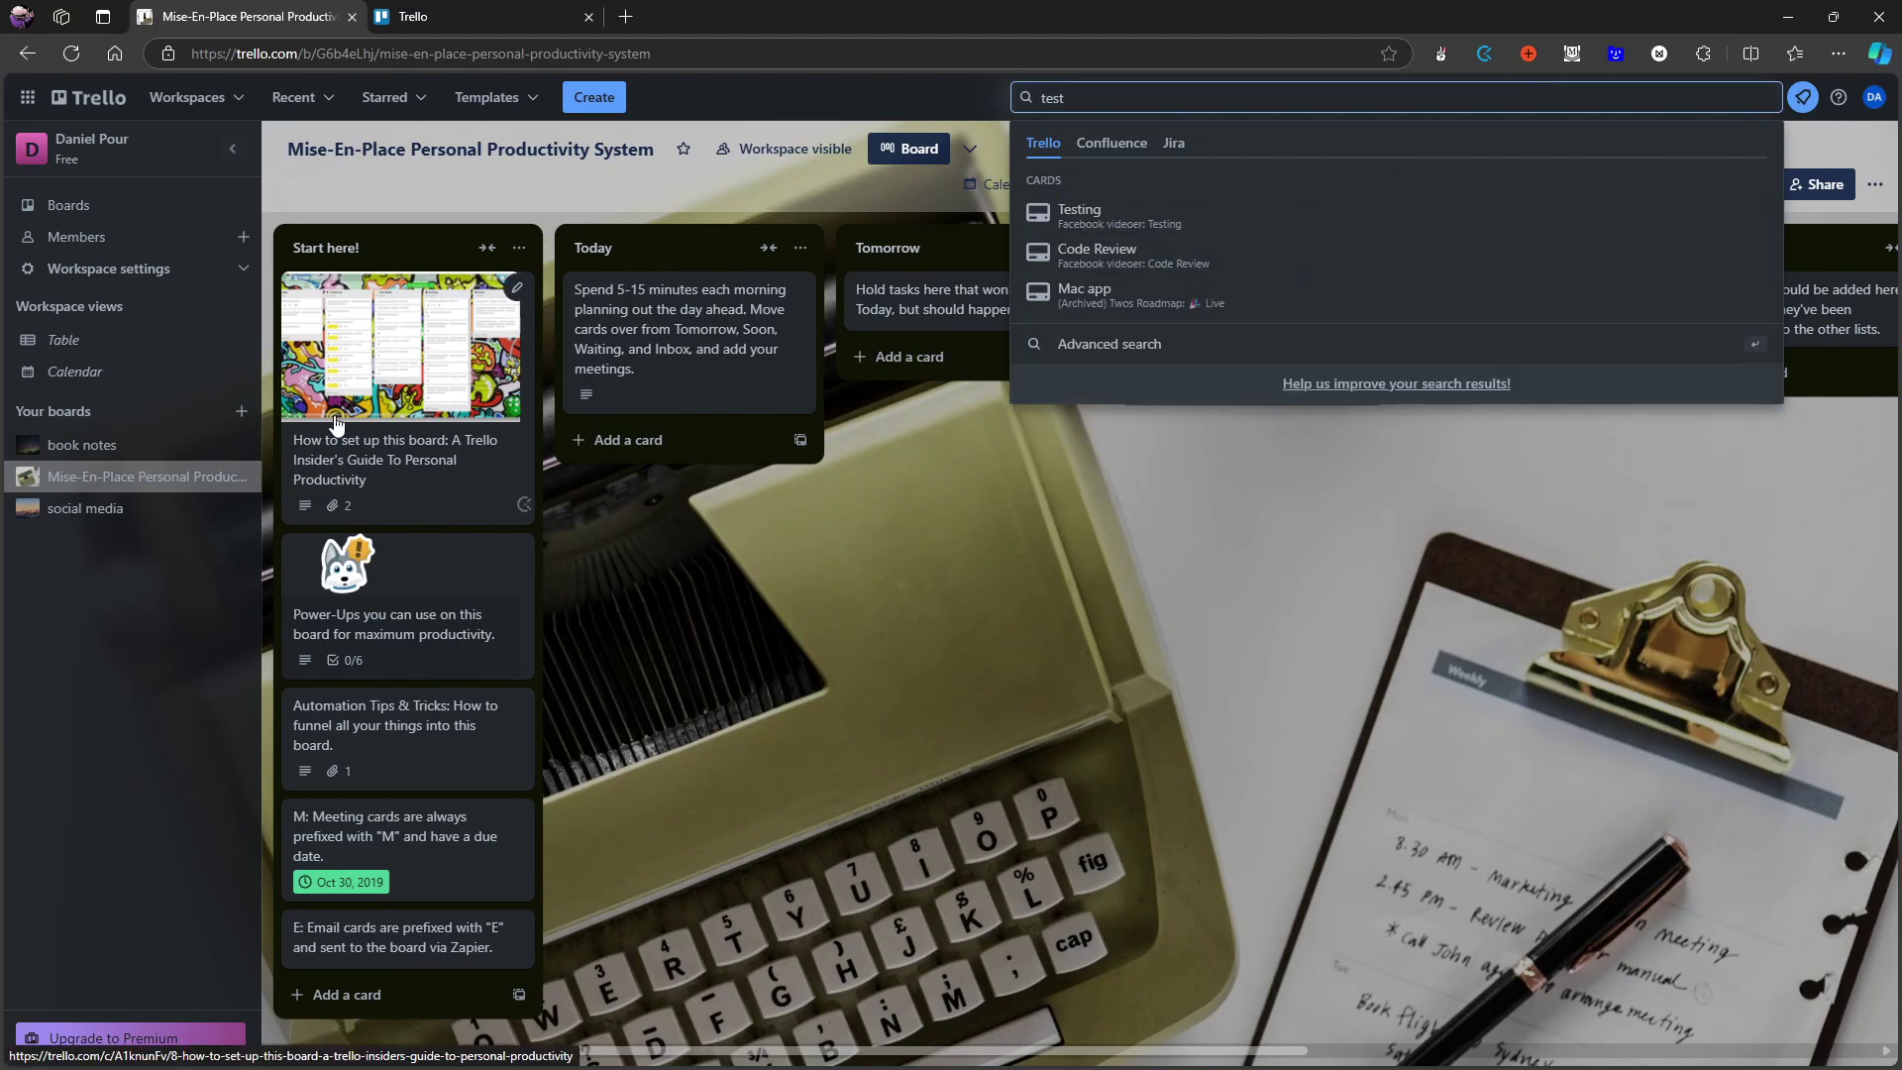
Copy the text "rlteøtlreøte,tlør,e" from the "Tiny experiments" card's description on the book notes board and close the card.
left_click(157, 443)
left_click(947, 431)
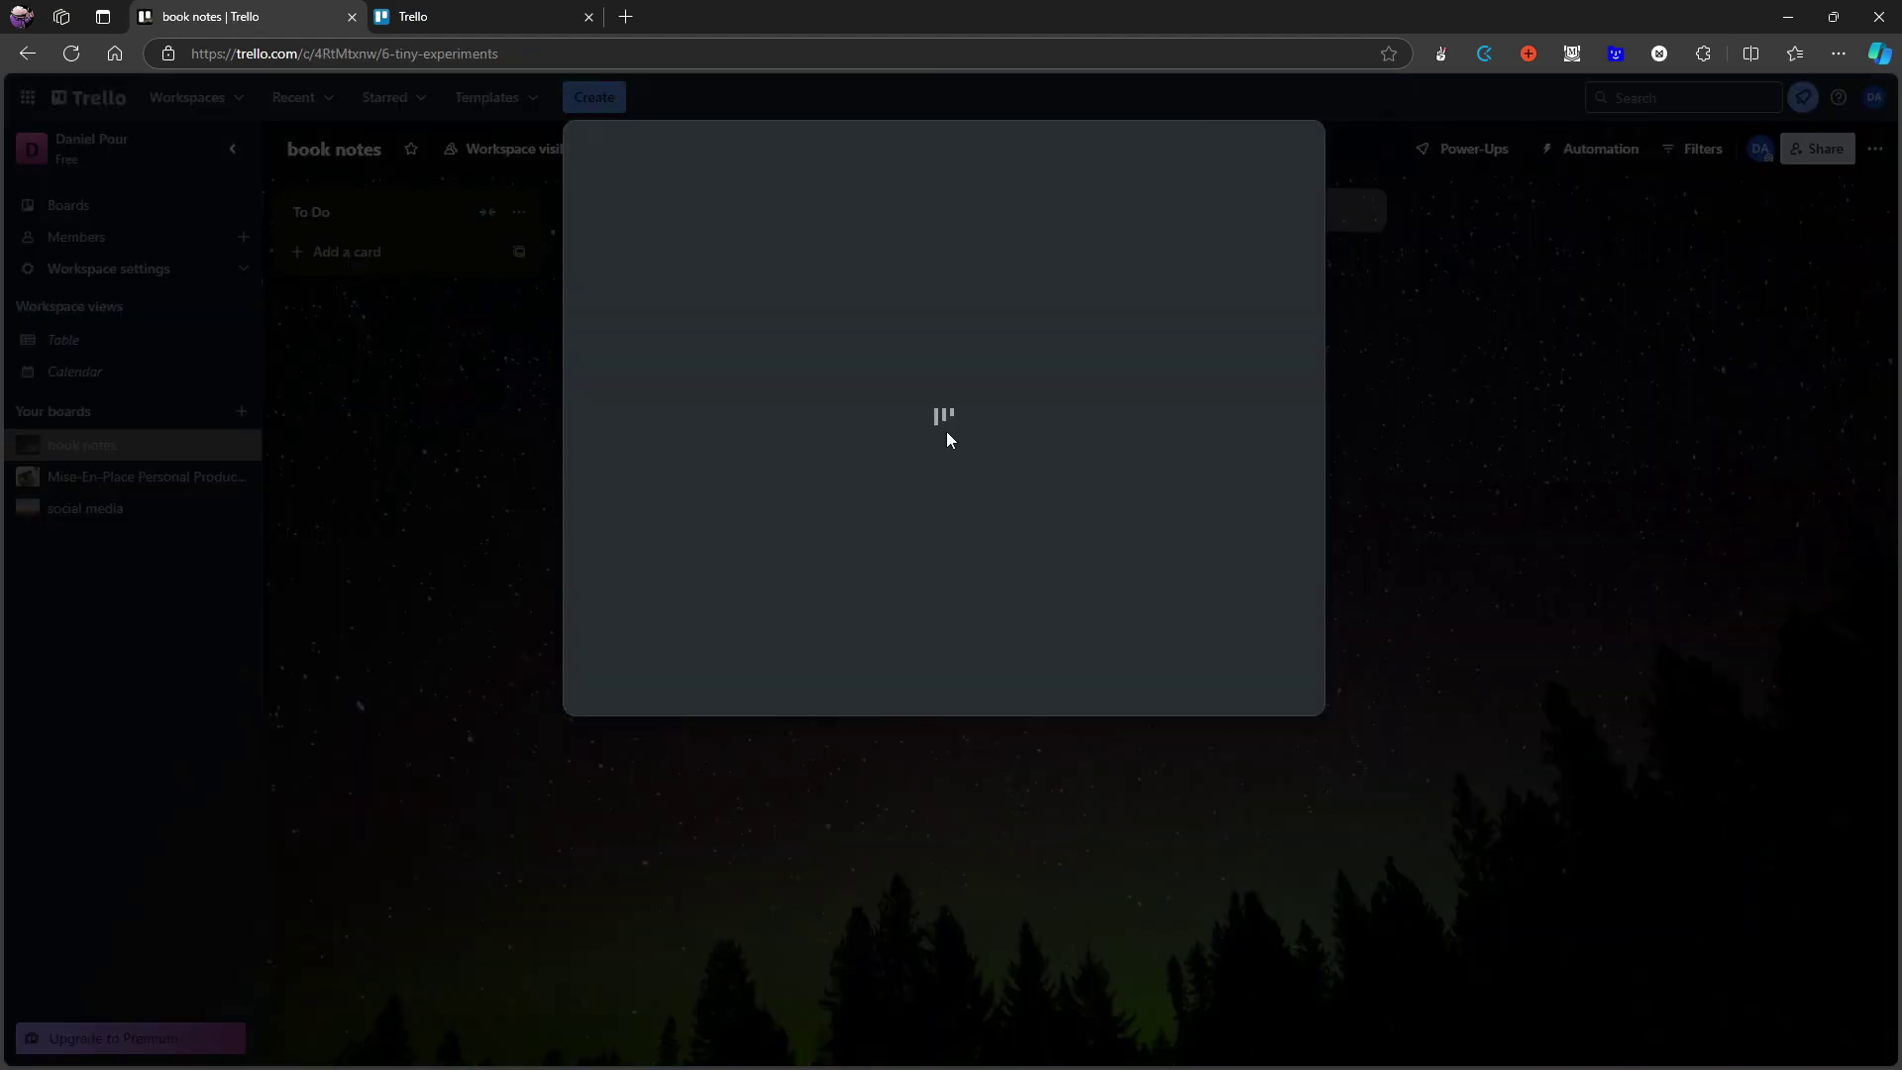
left_click(1100, 461)
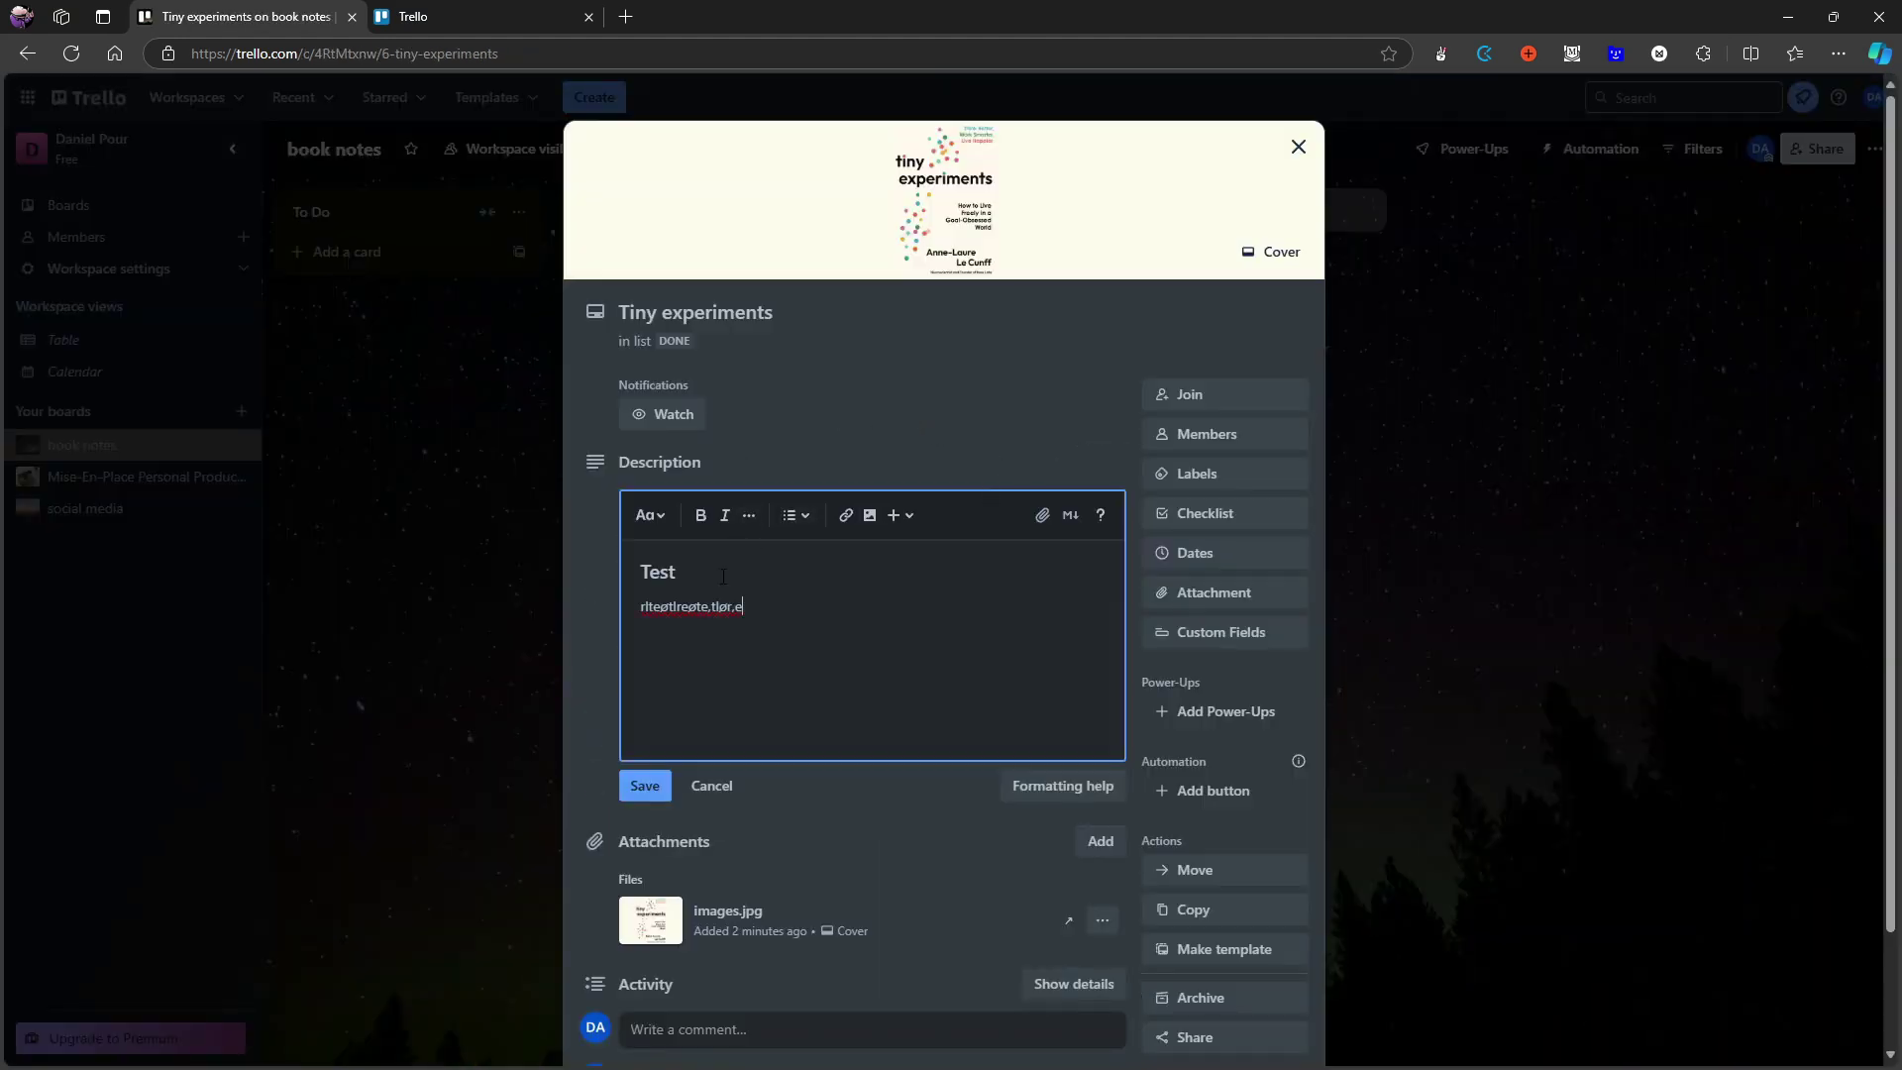
triple_click(713, 609)
left_click(1486, 487)
From the Mise-En-Place Personal Productivity System board, search Trello for the copied description text "rlteøtlreøte,tlør,e".
left_click(193, 486)
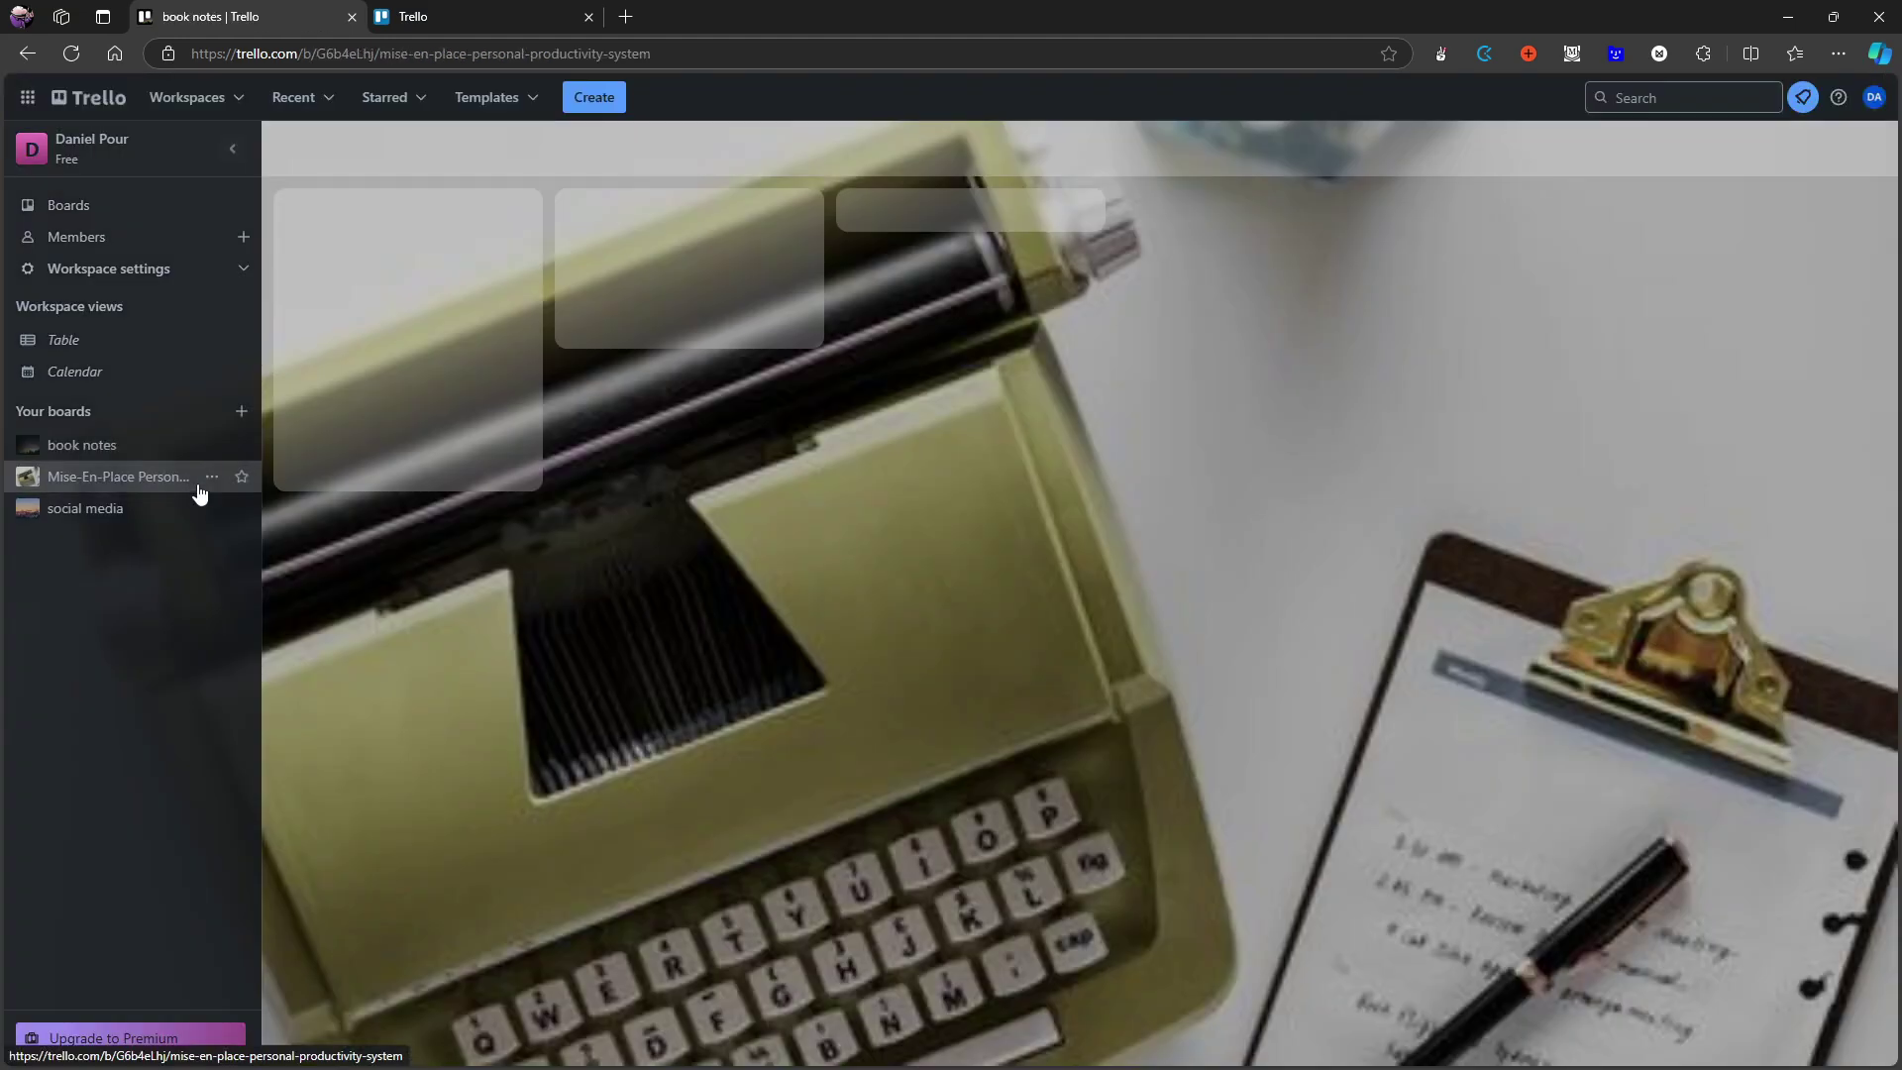
left_click(1625, 100)
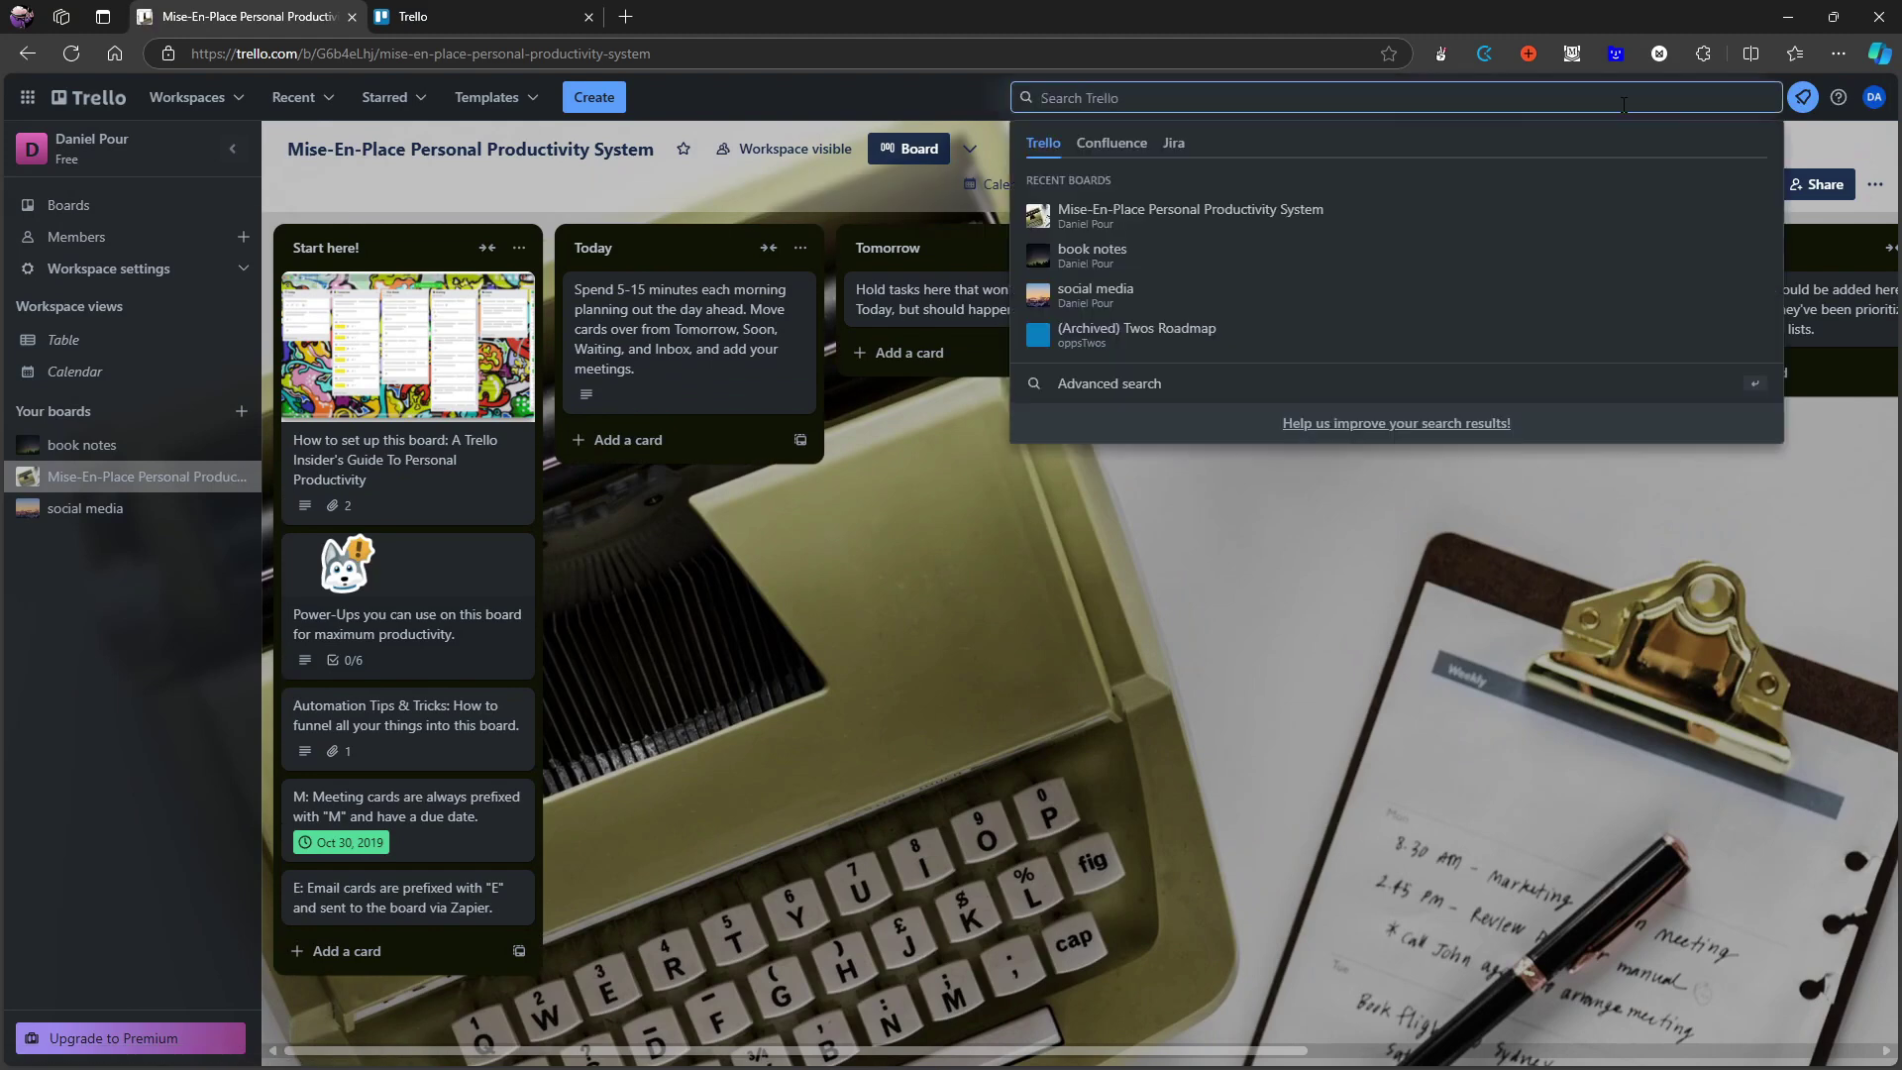
type("rltegtlregte,tlør,e")
mouse_move(1196, 233)
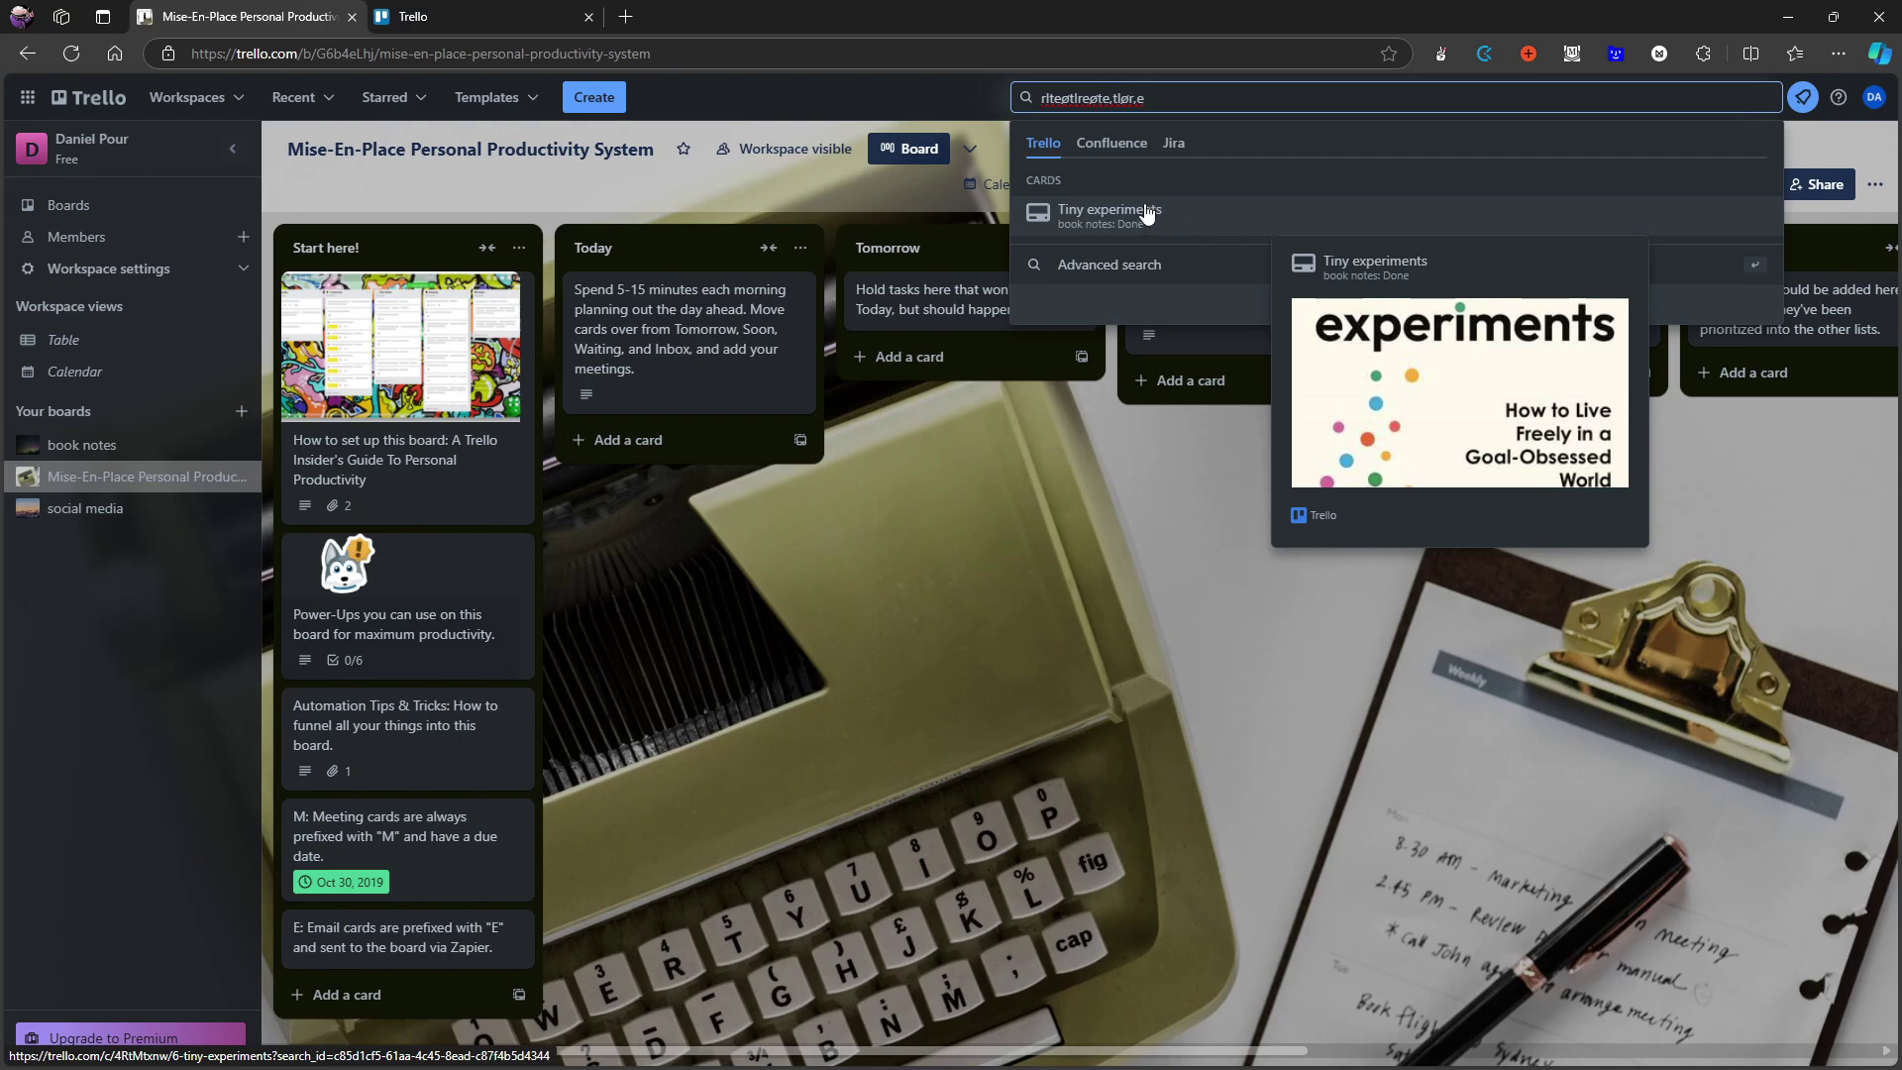
Open the "Tiny experiments" card from the search results, look at its description, and close it to return to the book notes board.
left_click(1100, 213)
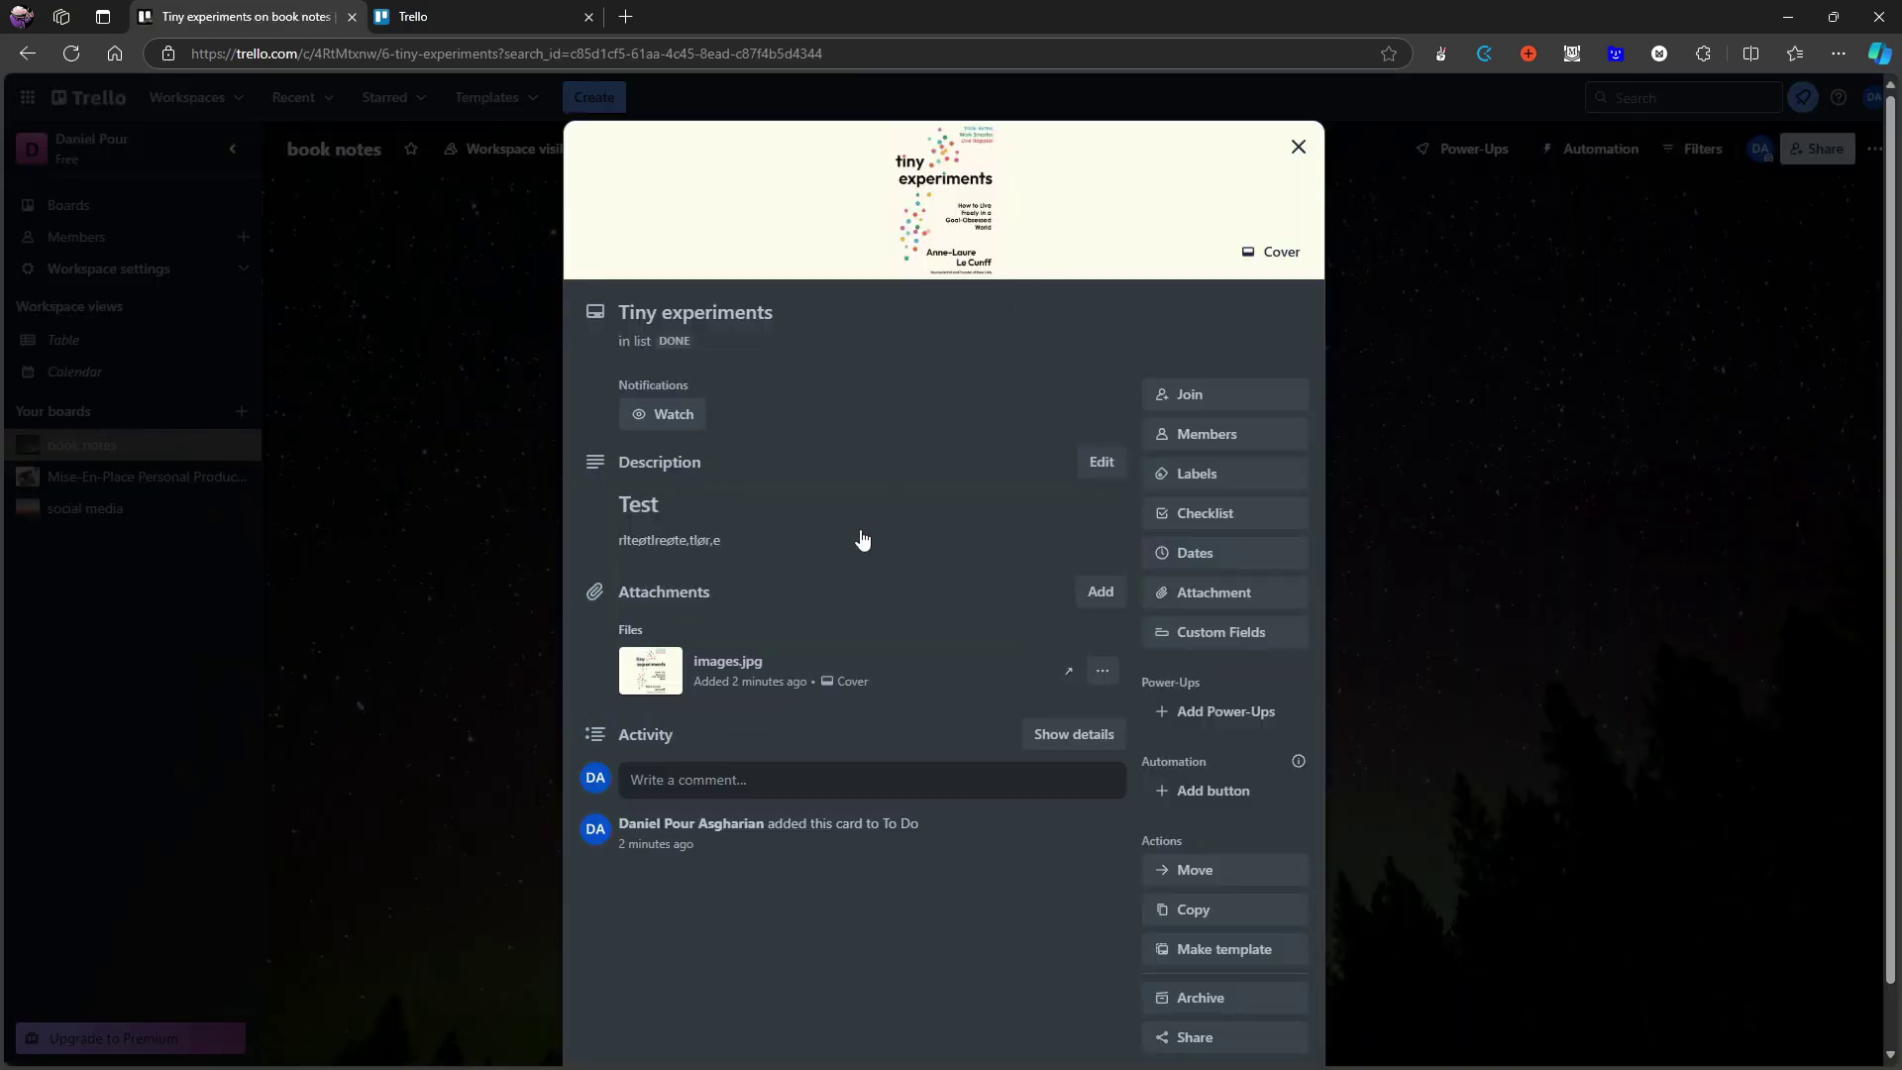
scroll(1400, 345, "down", 1)
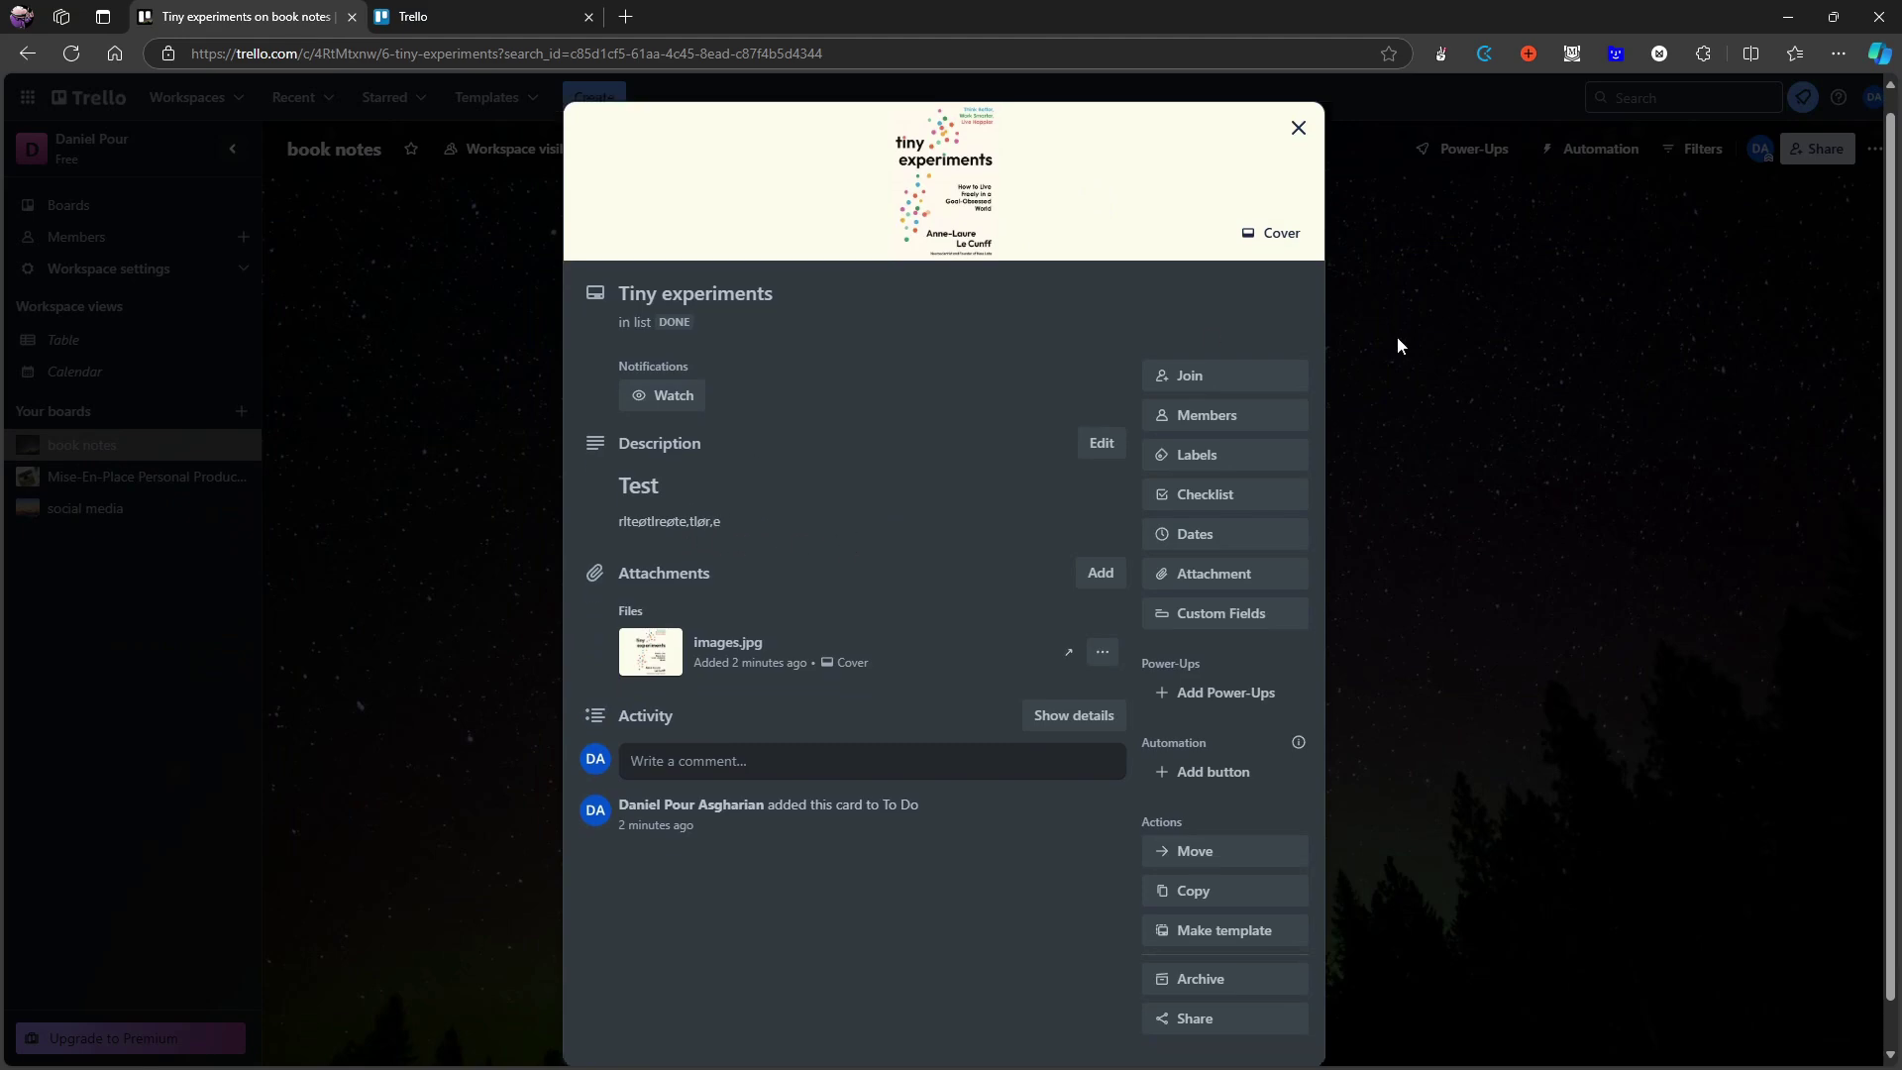
left_click(1400, 345)
key("alt+Left")
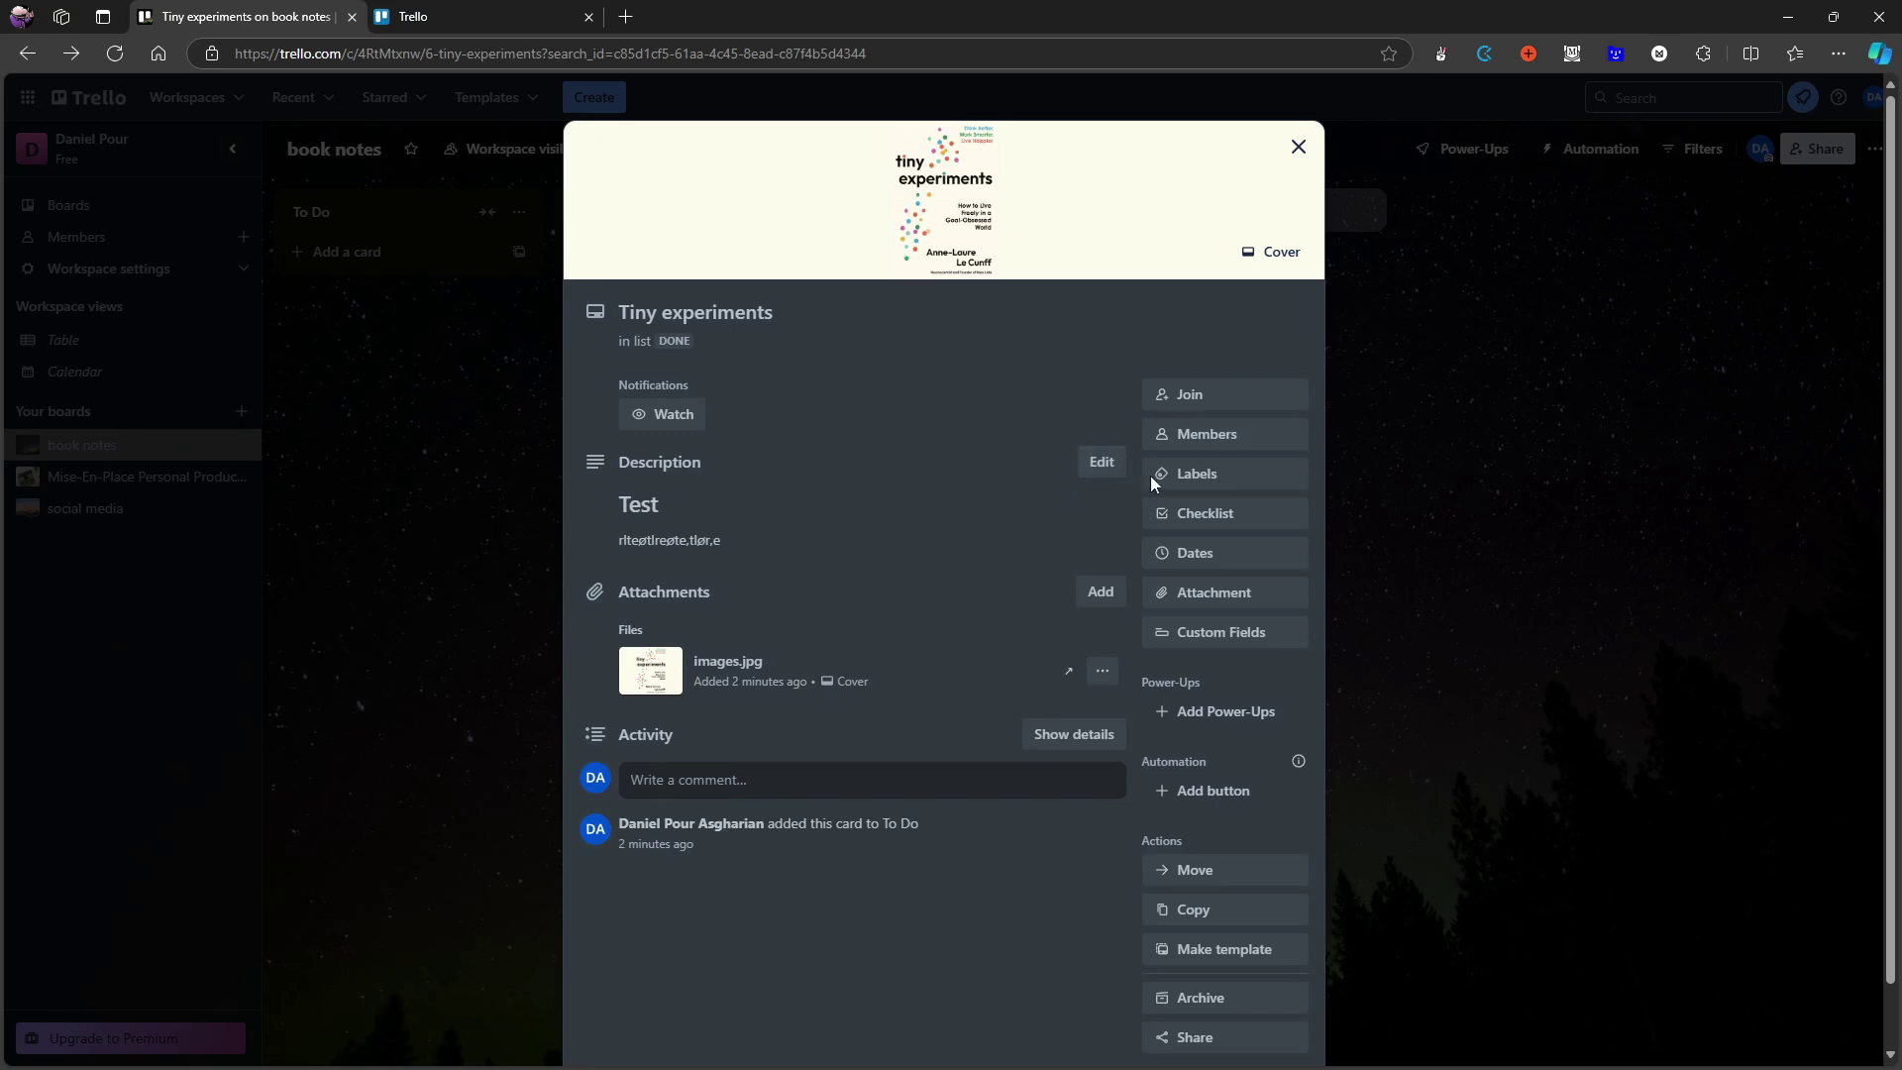
left_click(1509, 460)
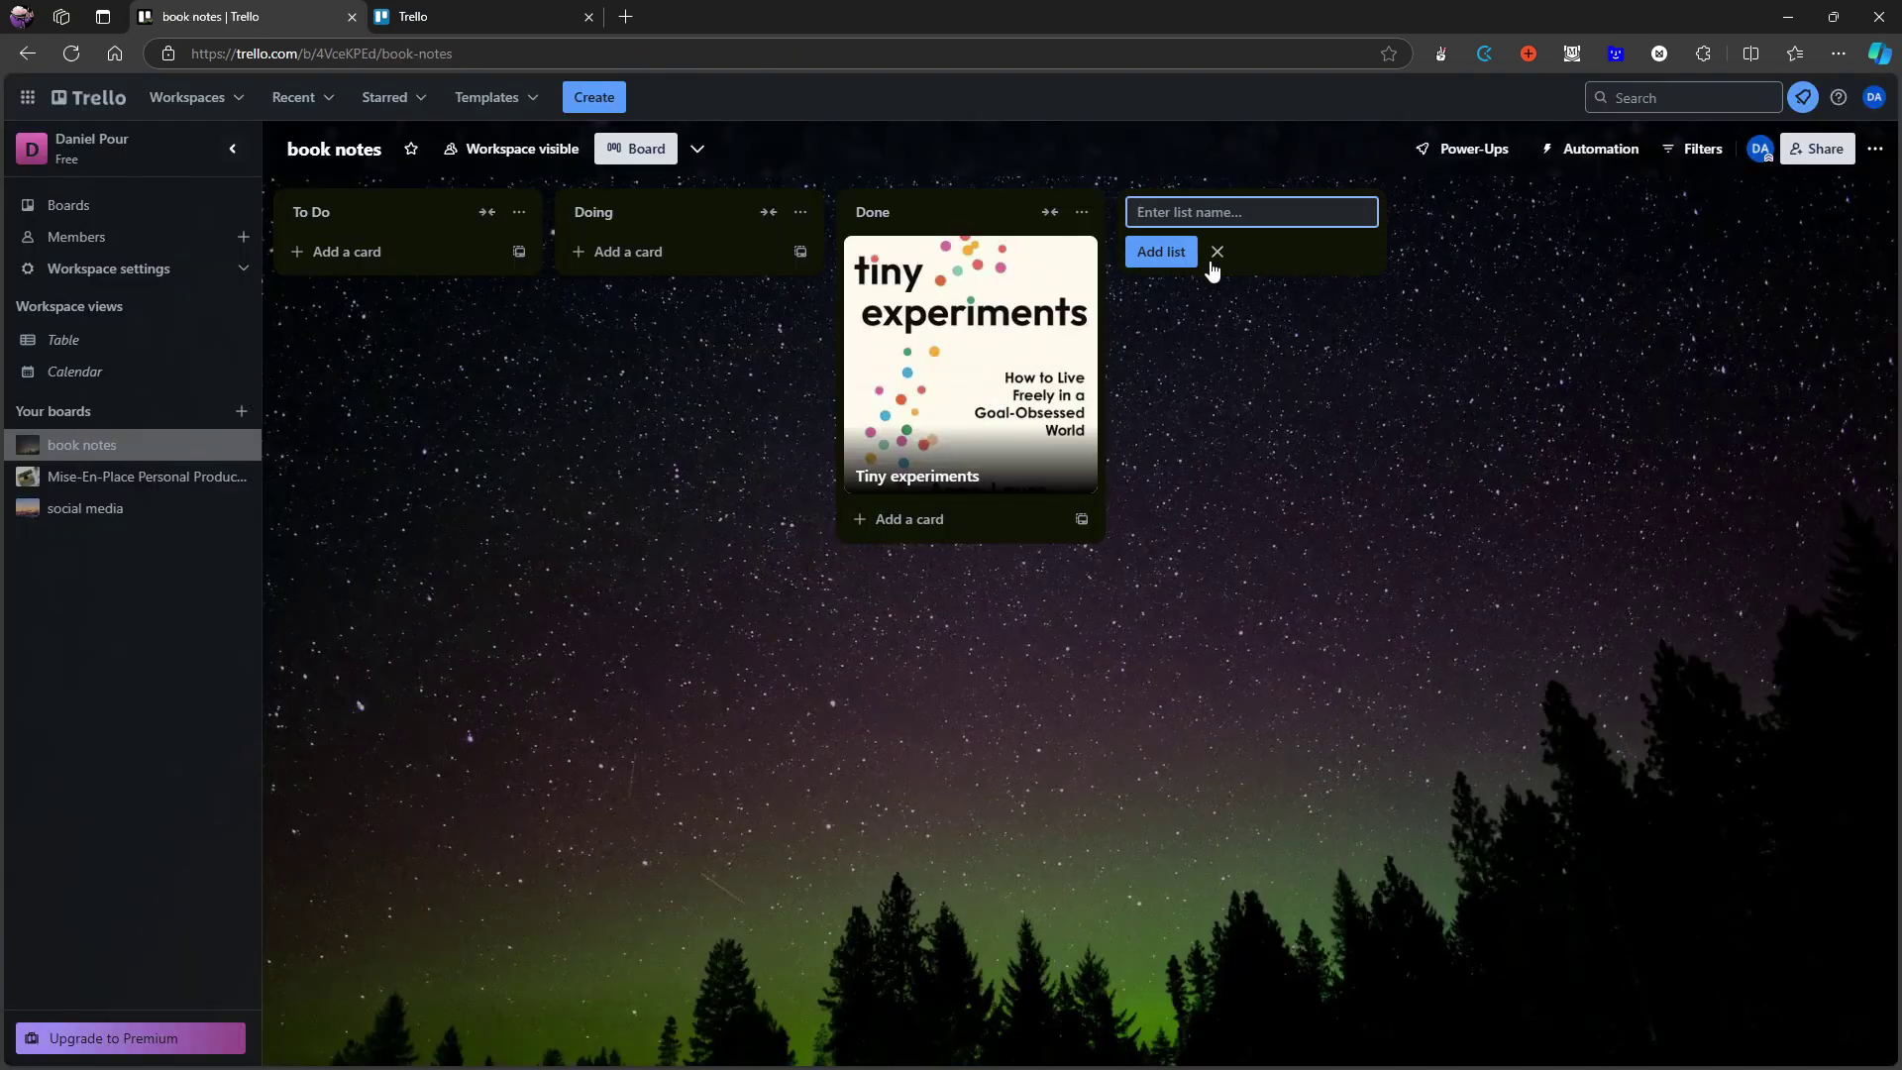
key("Escape")
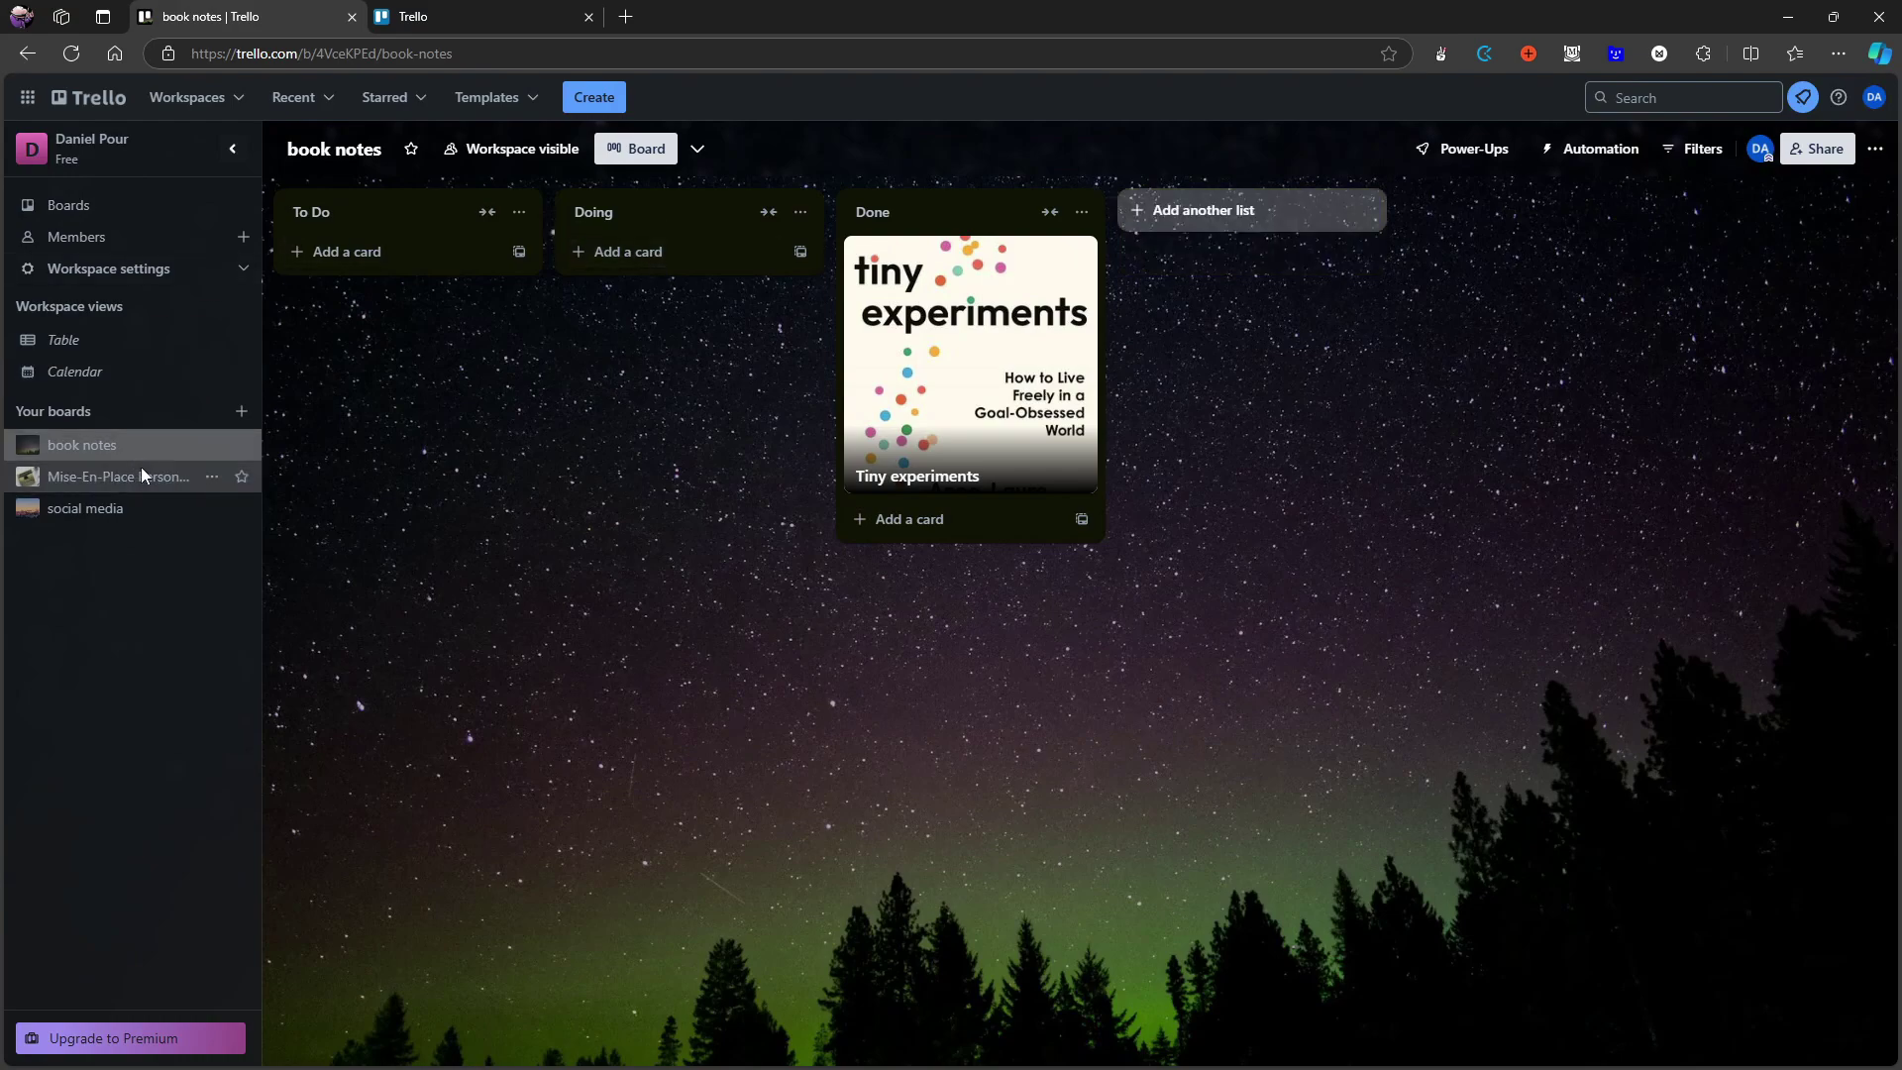
Open the Mise-En-Place Personal Productivity System board and look at the "How to set up this board" card in the Start here! list.
left_click(151, 485)
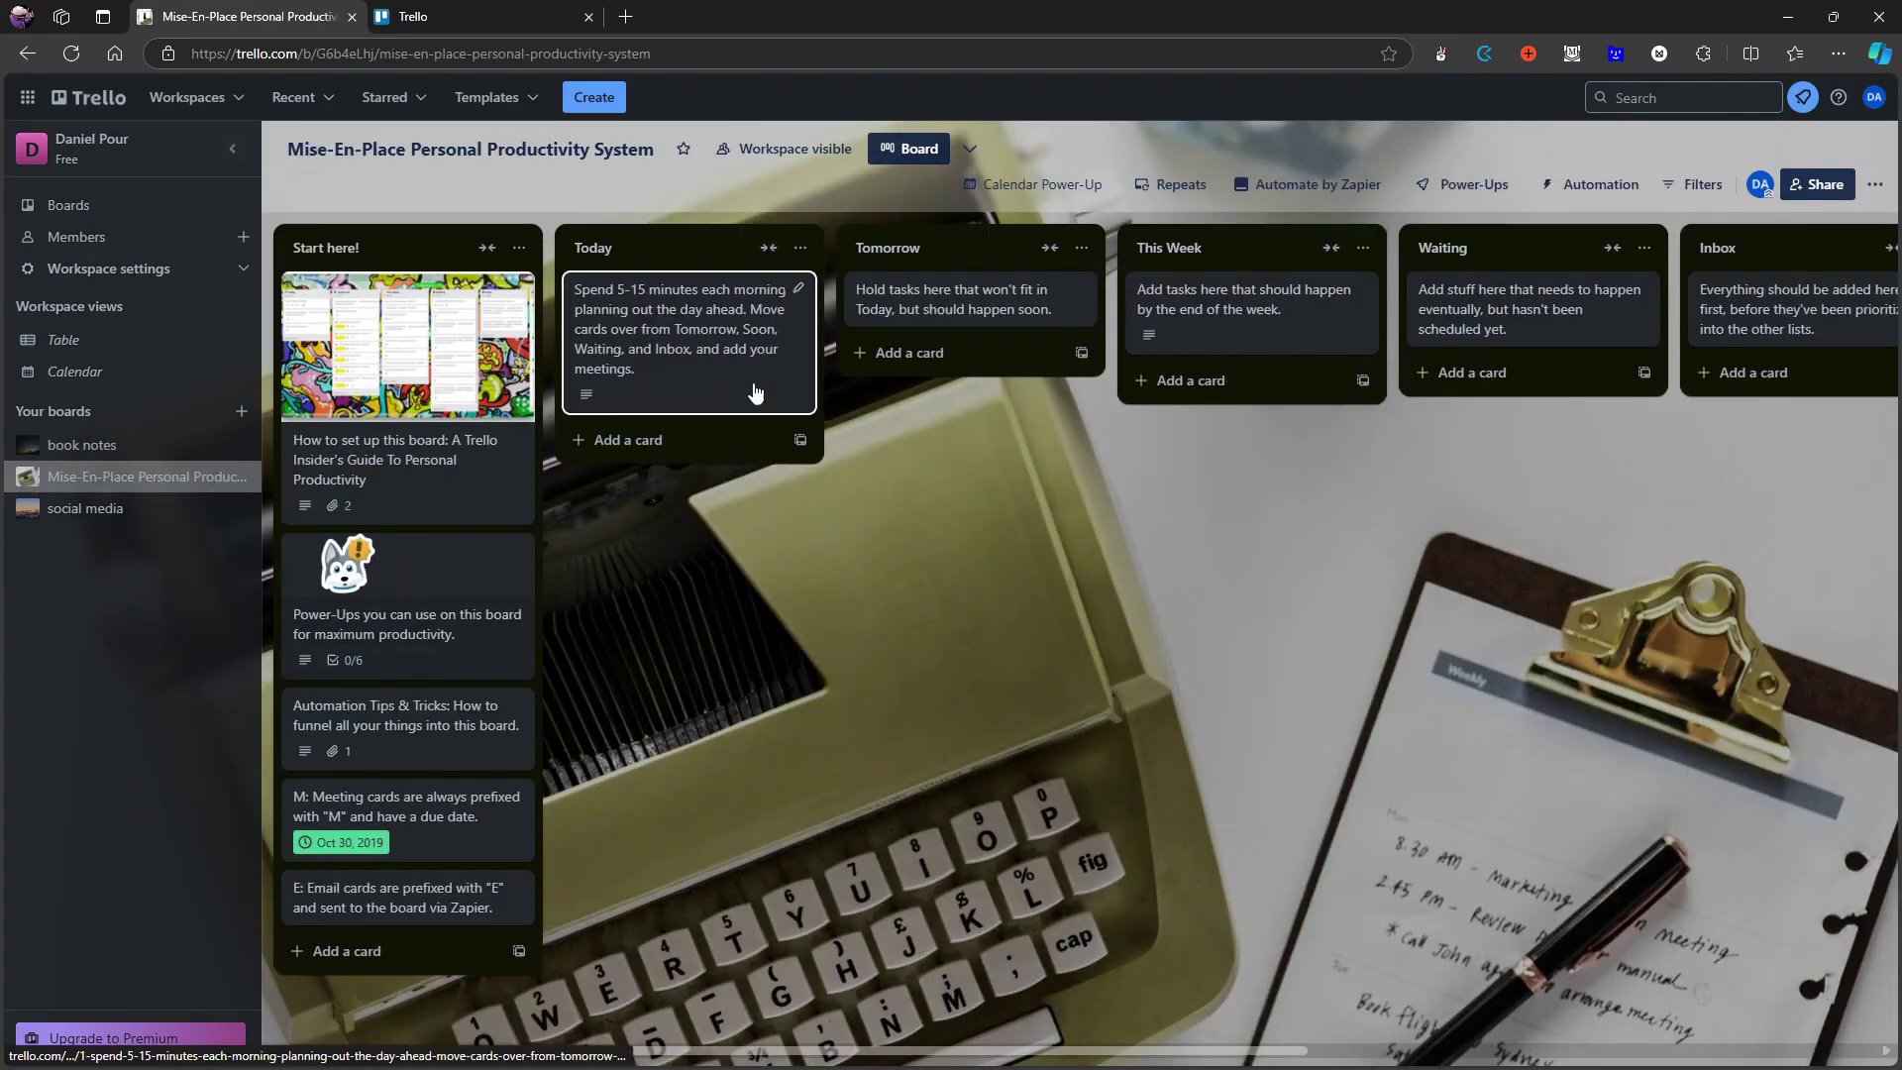
mouse_move(980, 307)
left_mouse_down()
mouse_move(1274, 322)
mouse_move(1001, 309)
left_mouse_up()
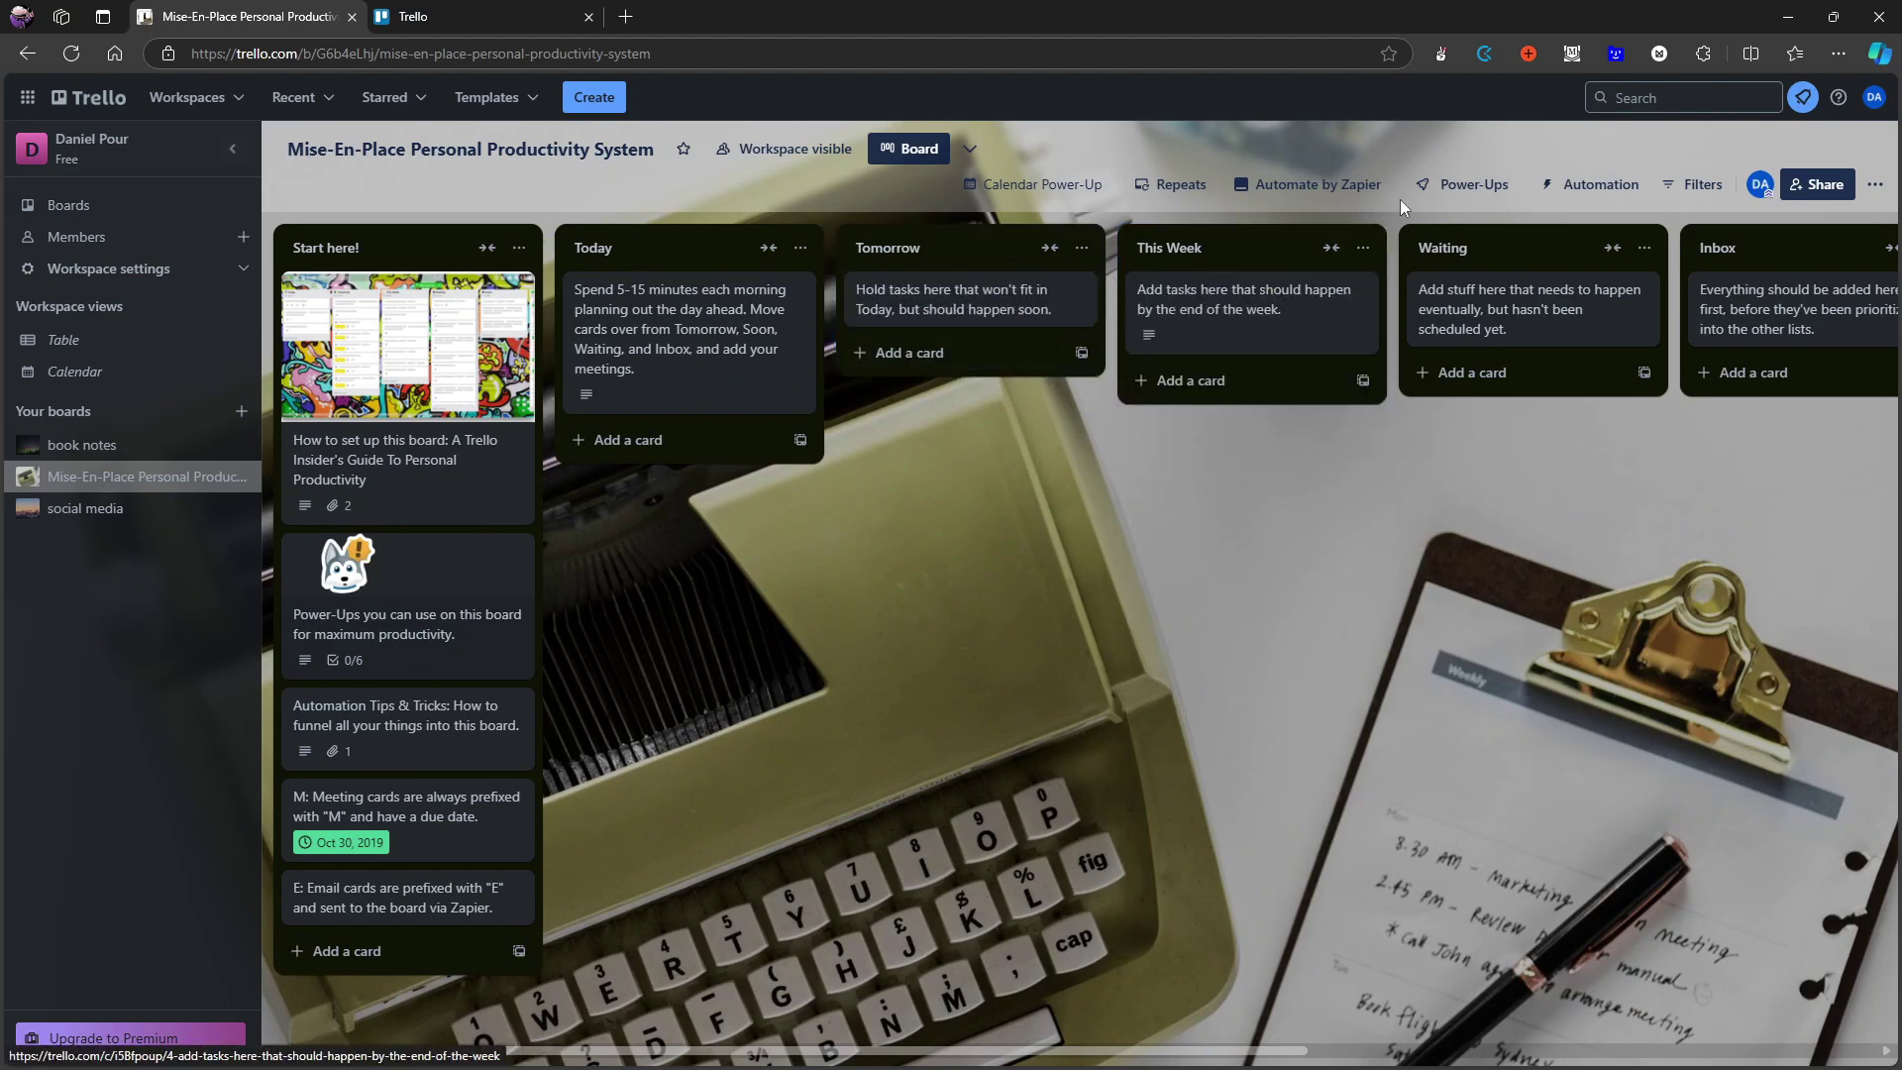
left_click(1001, 309)
left_click(1472, 264)
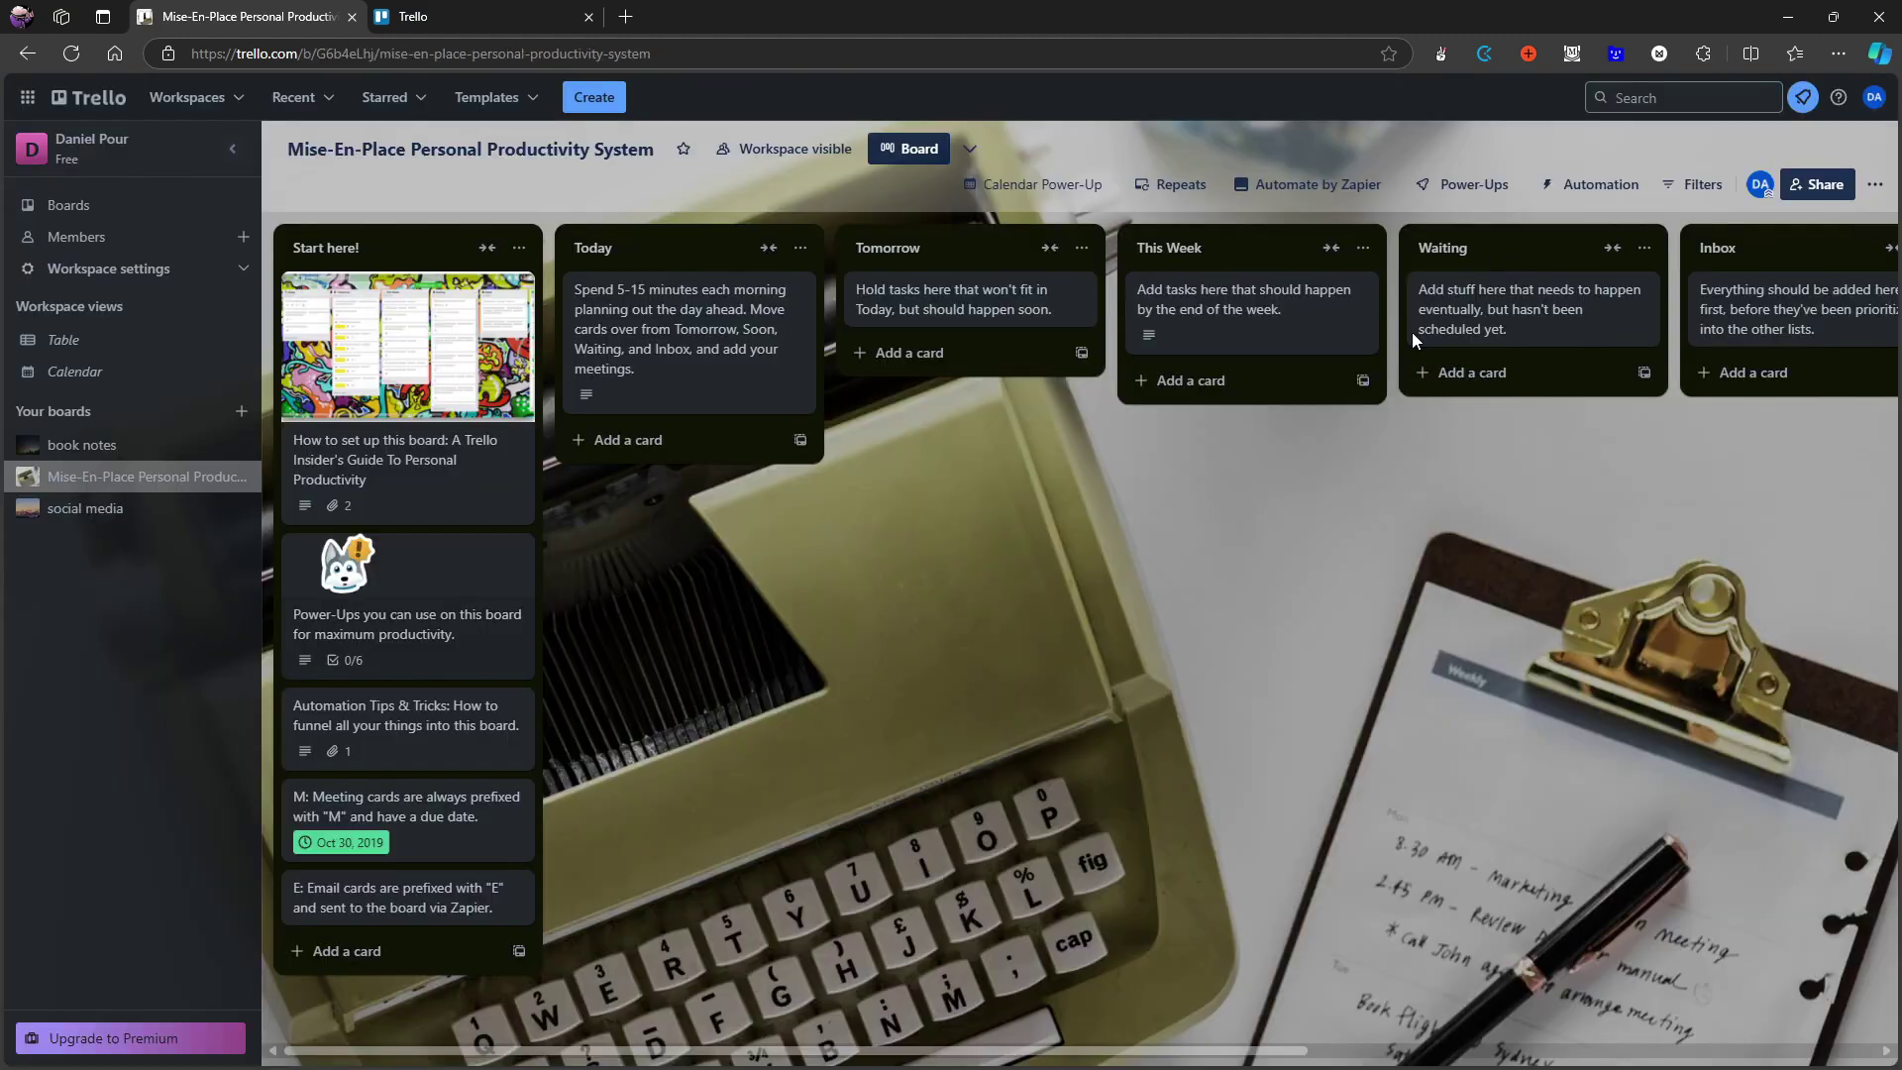
left_click(438, 466)
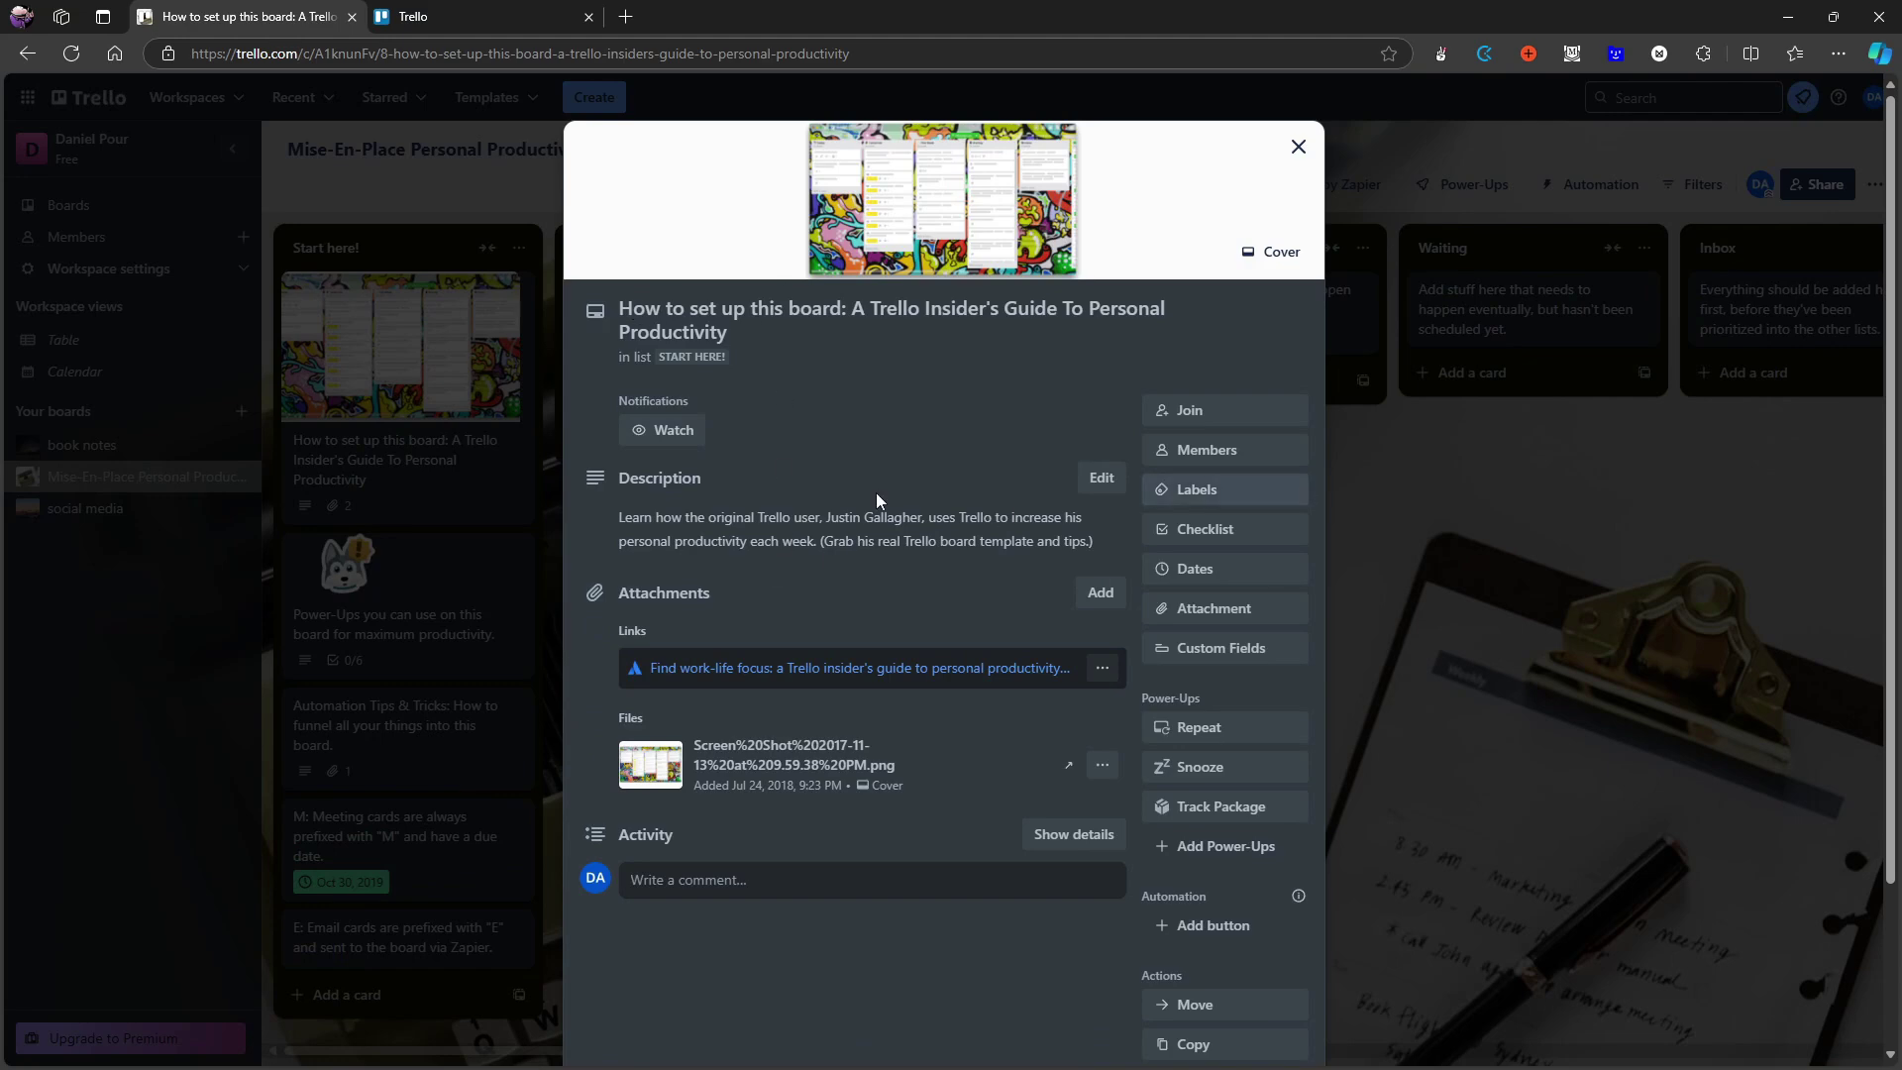
left_click(1506, 490)
Search Trello for "learn how" and preview the matching cards.
left_click(1647, 97)
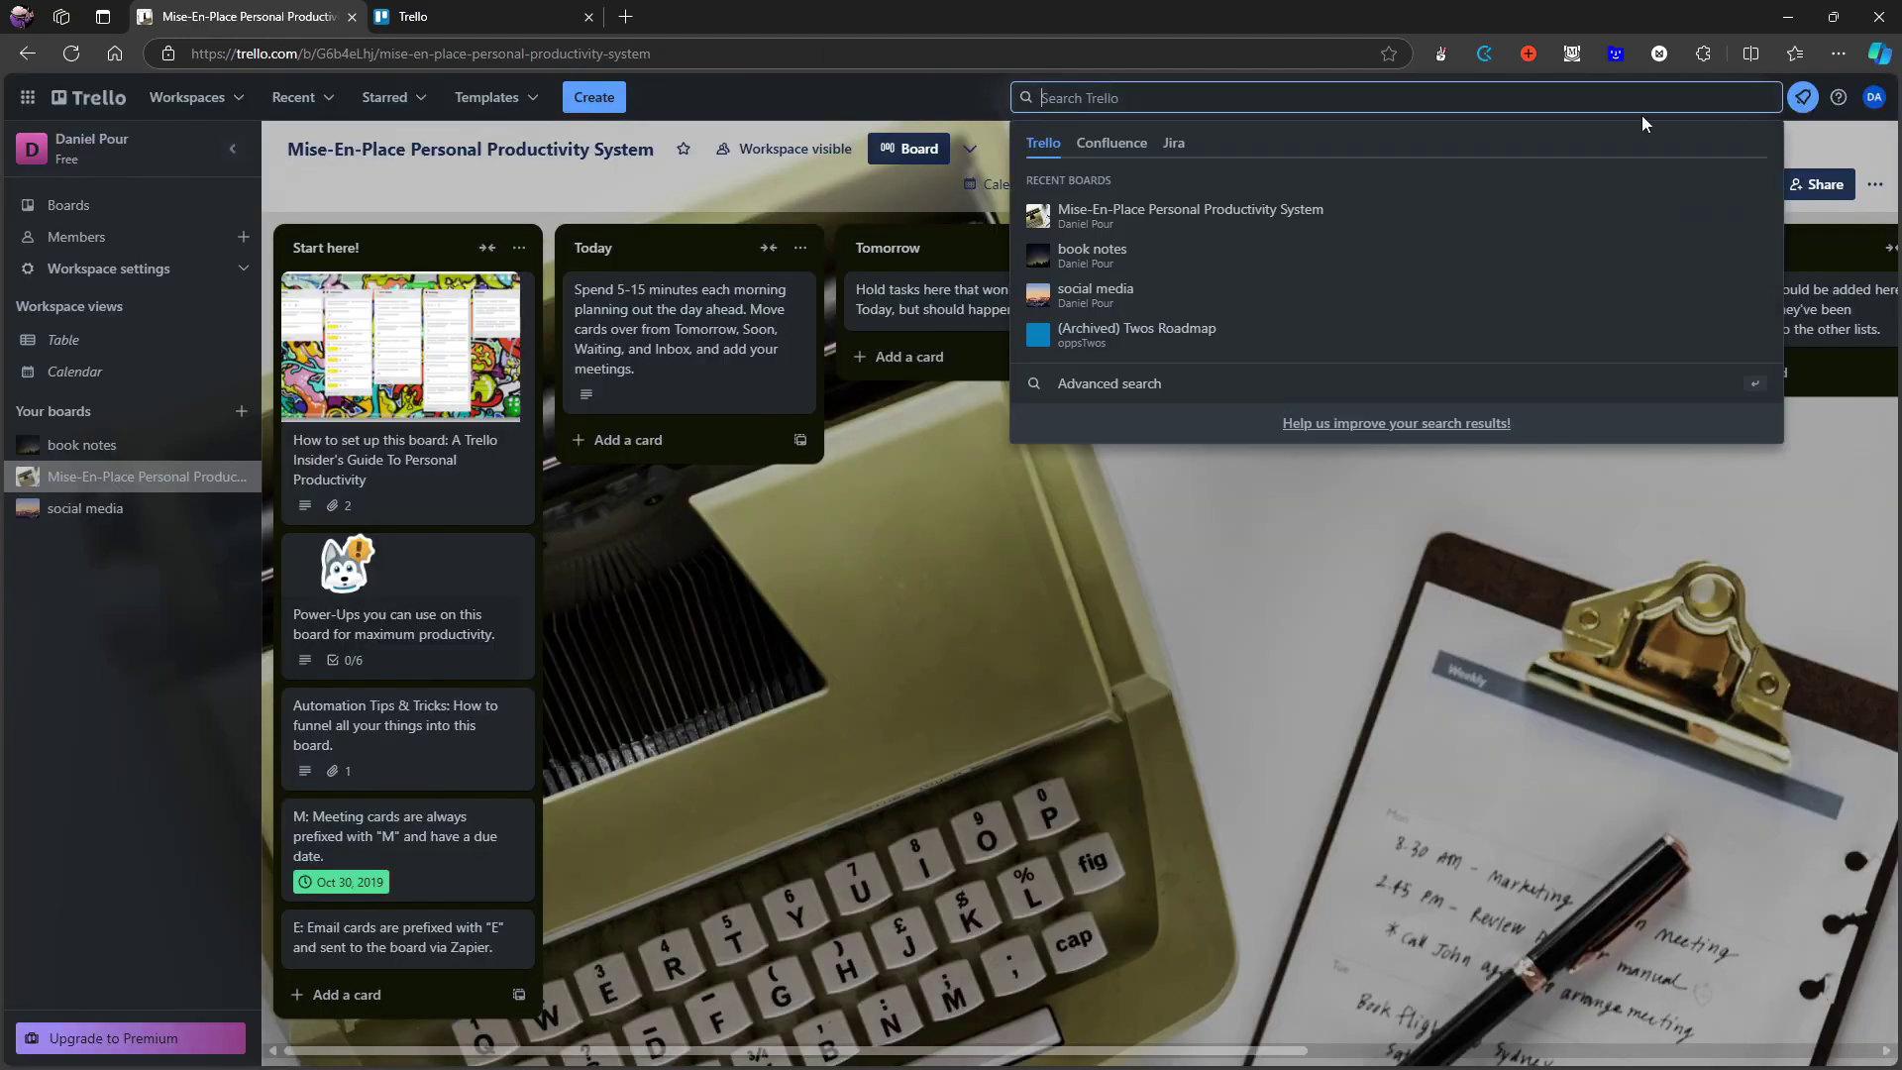
type("learn")
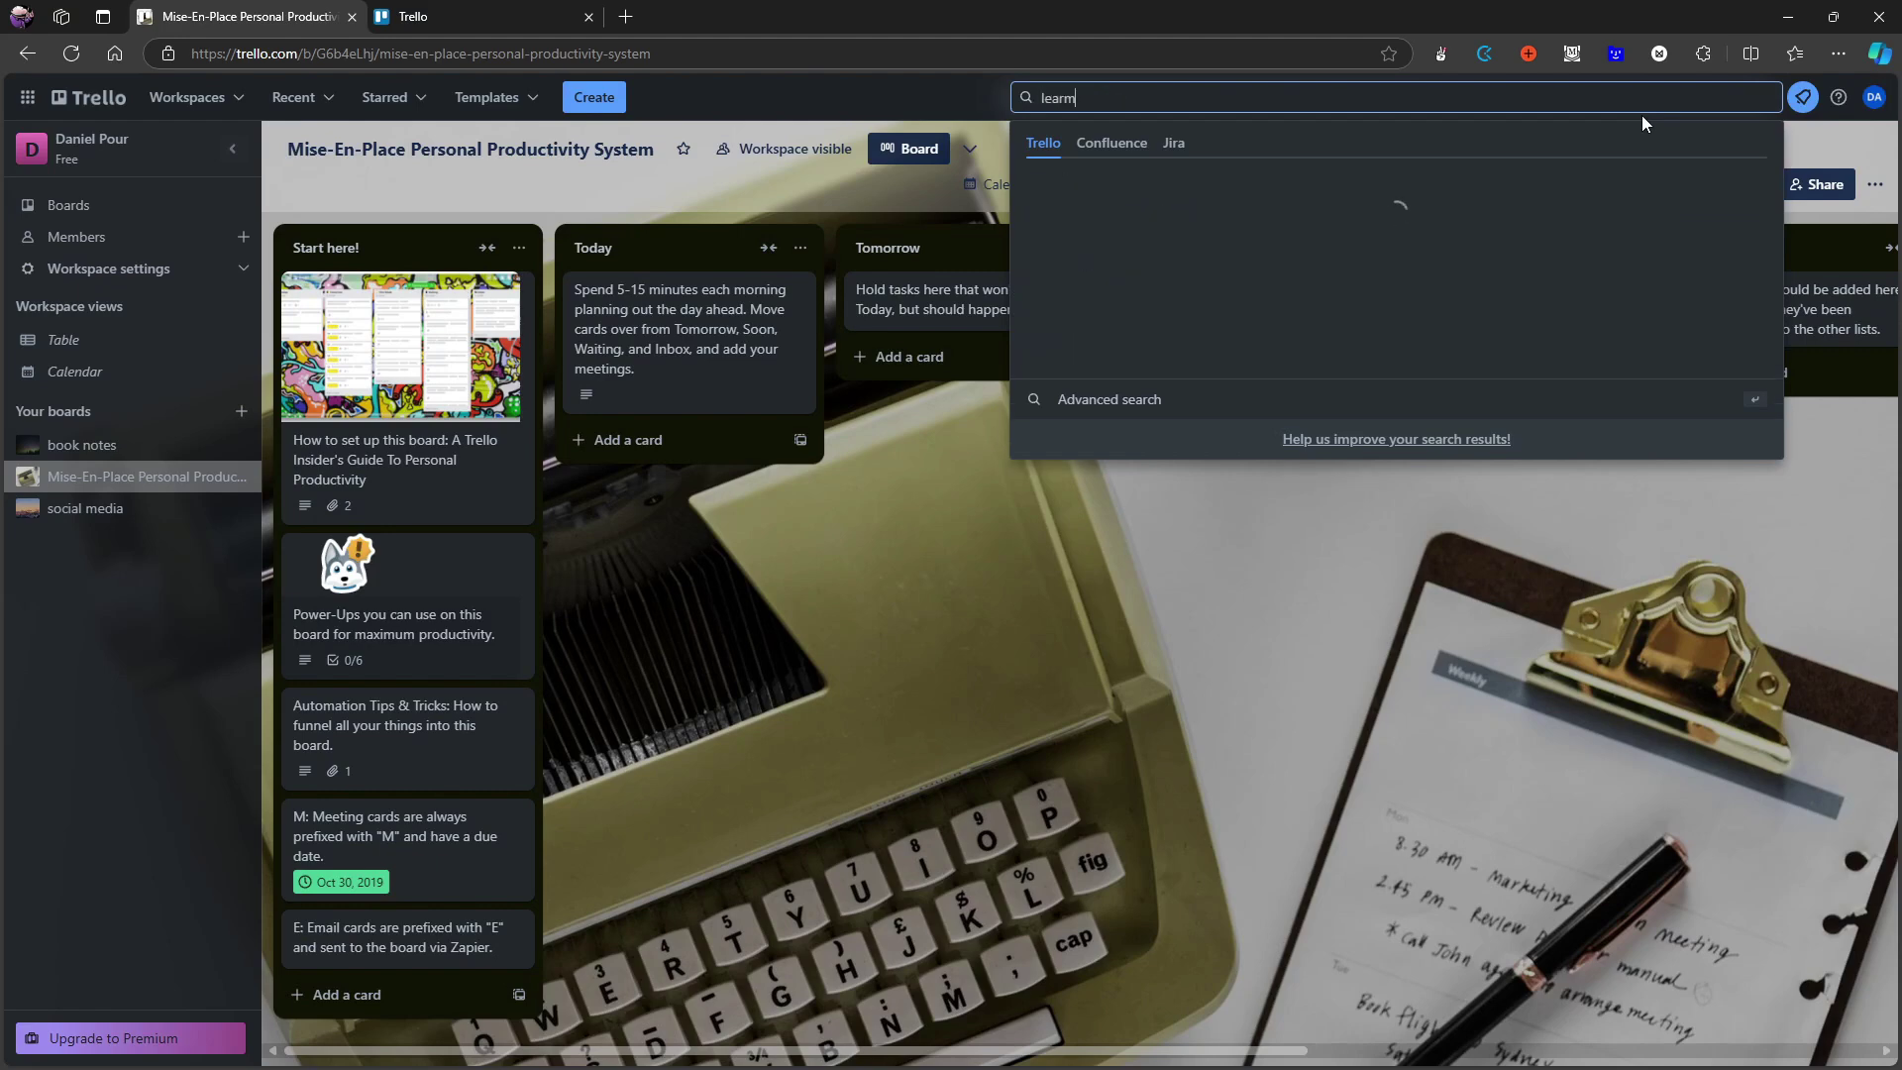
type(" how")
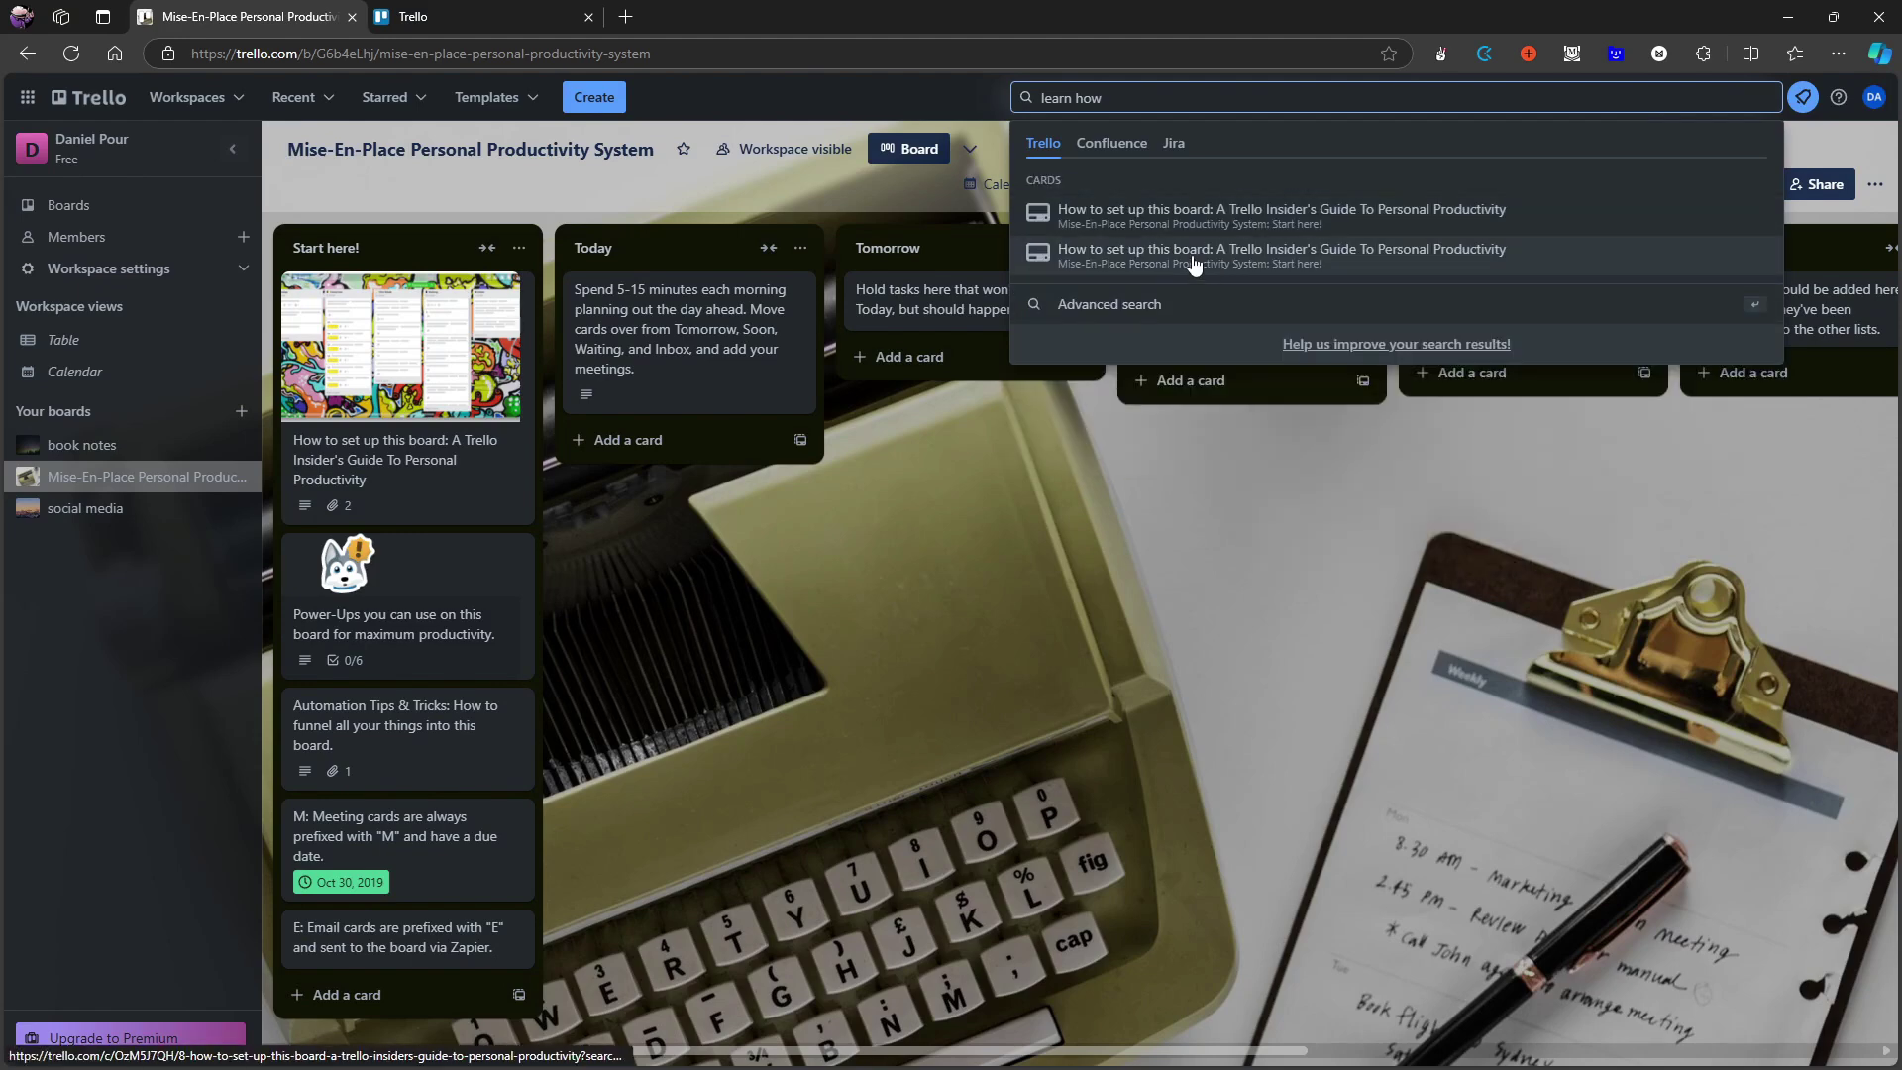
mouse_move(1326, 249)
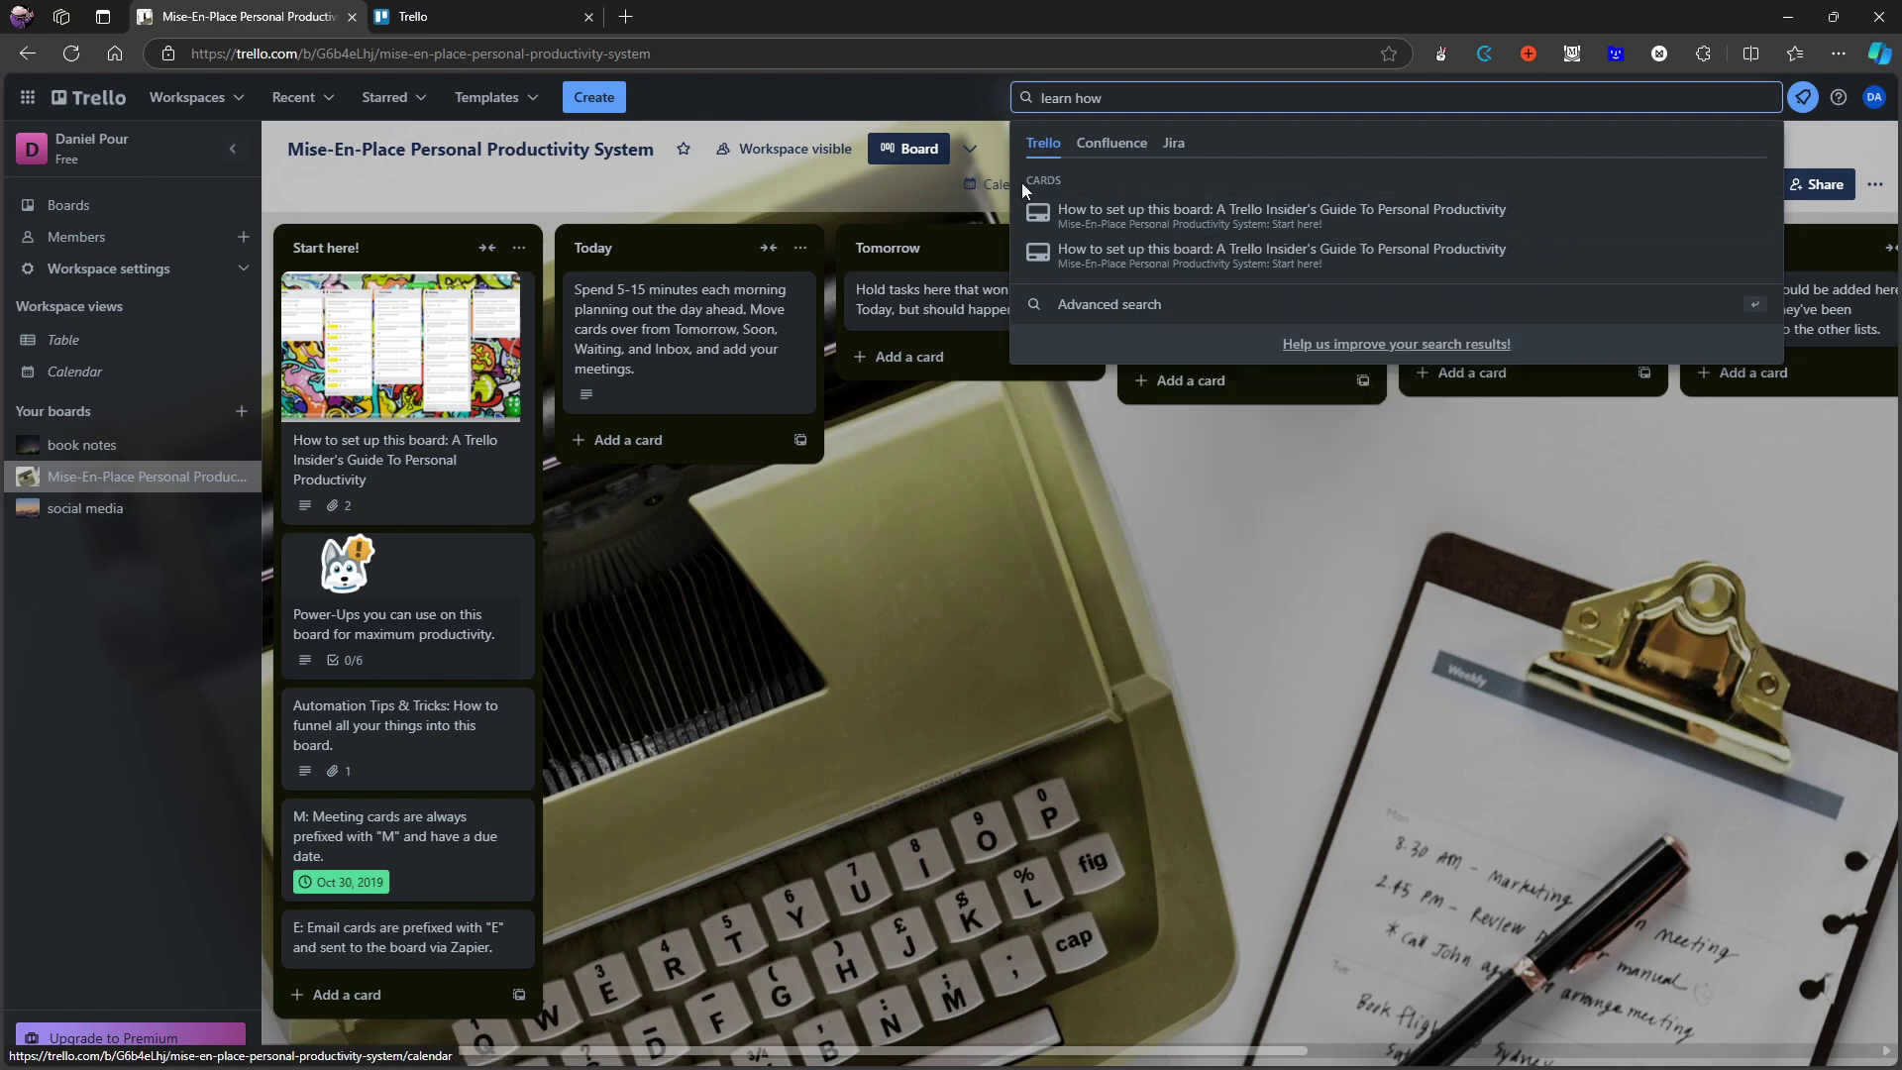
mouse_move(1118, 262)
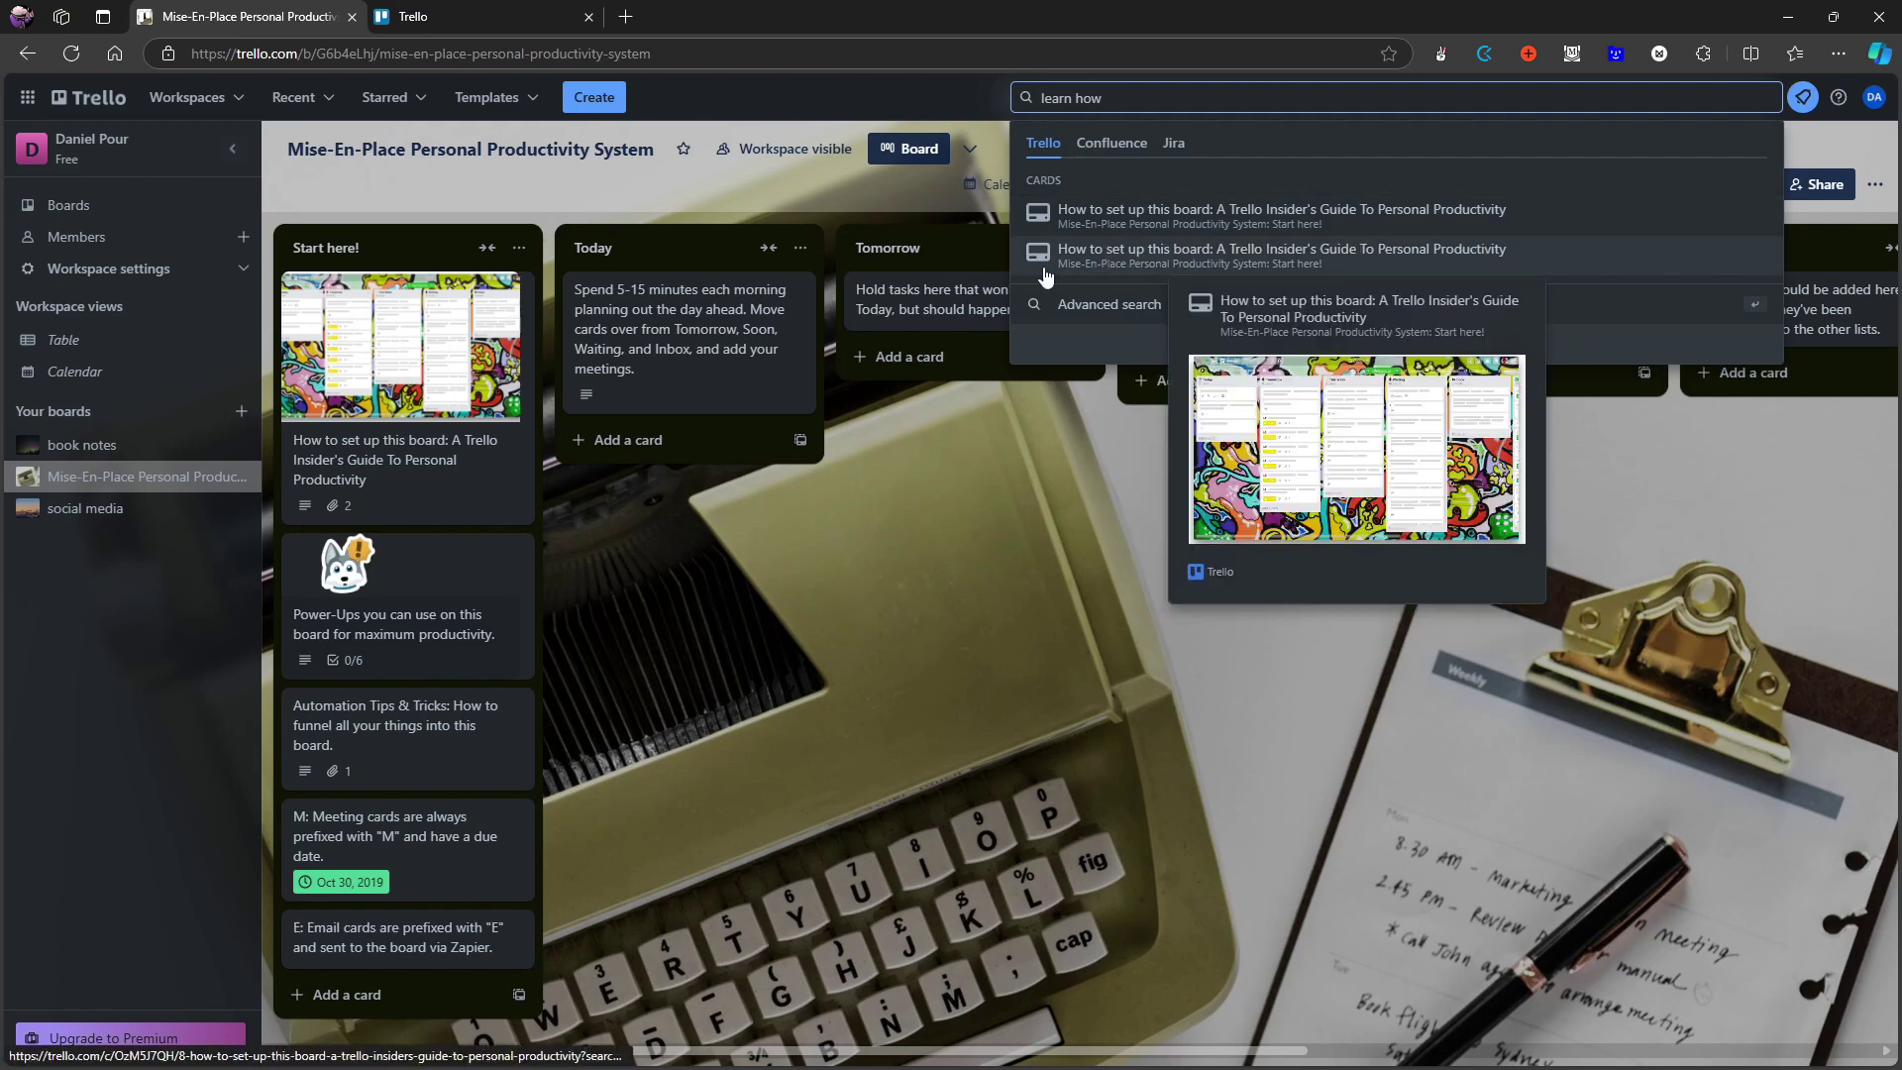
Open the advanced search for "learn how", look over its board filters, and open the most recently updated matching card.
left_click(1080, 295)
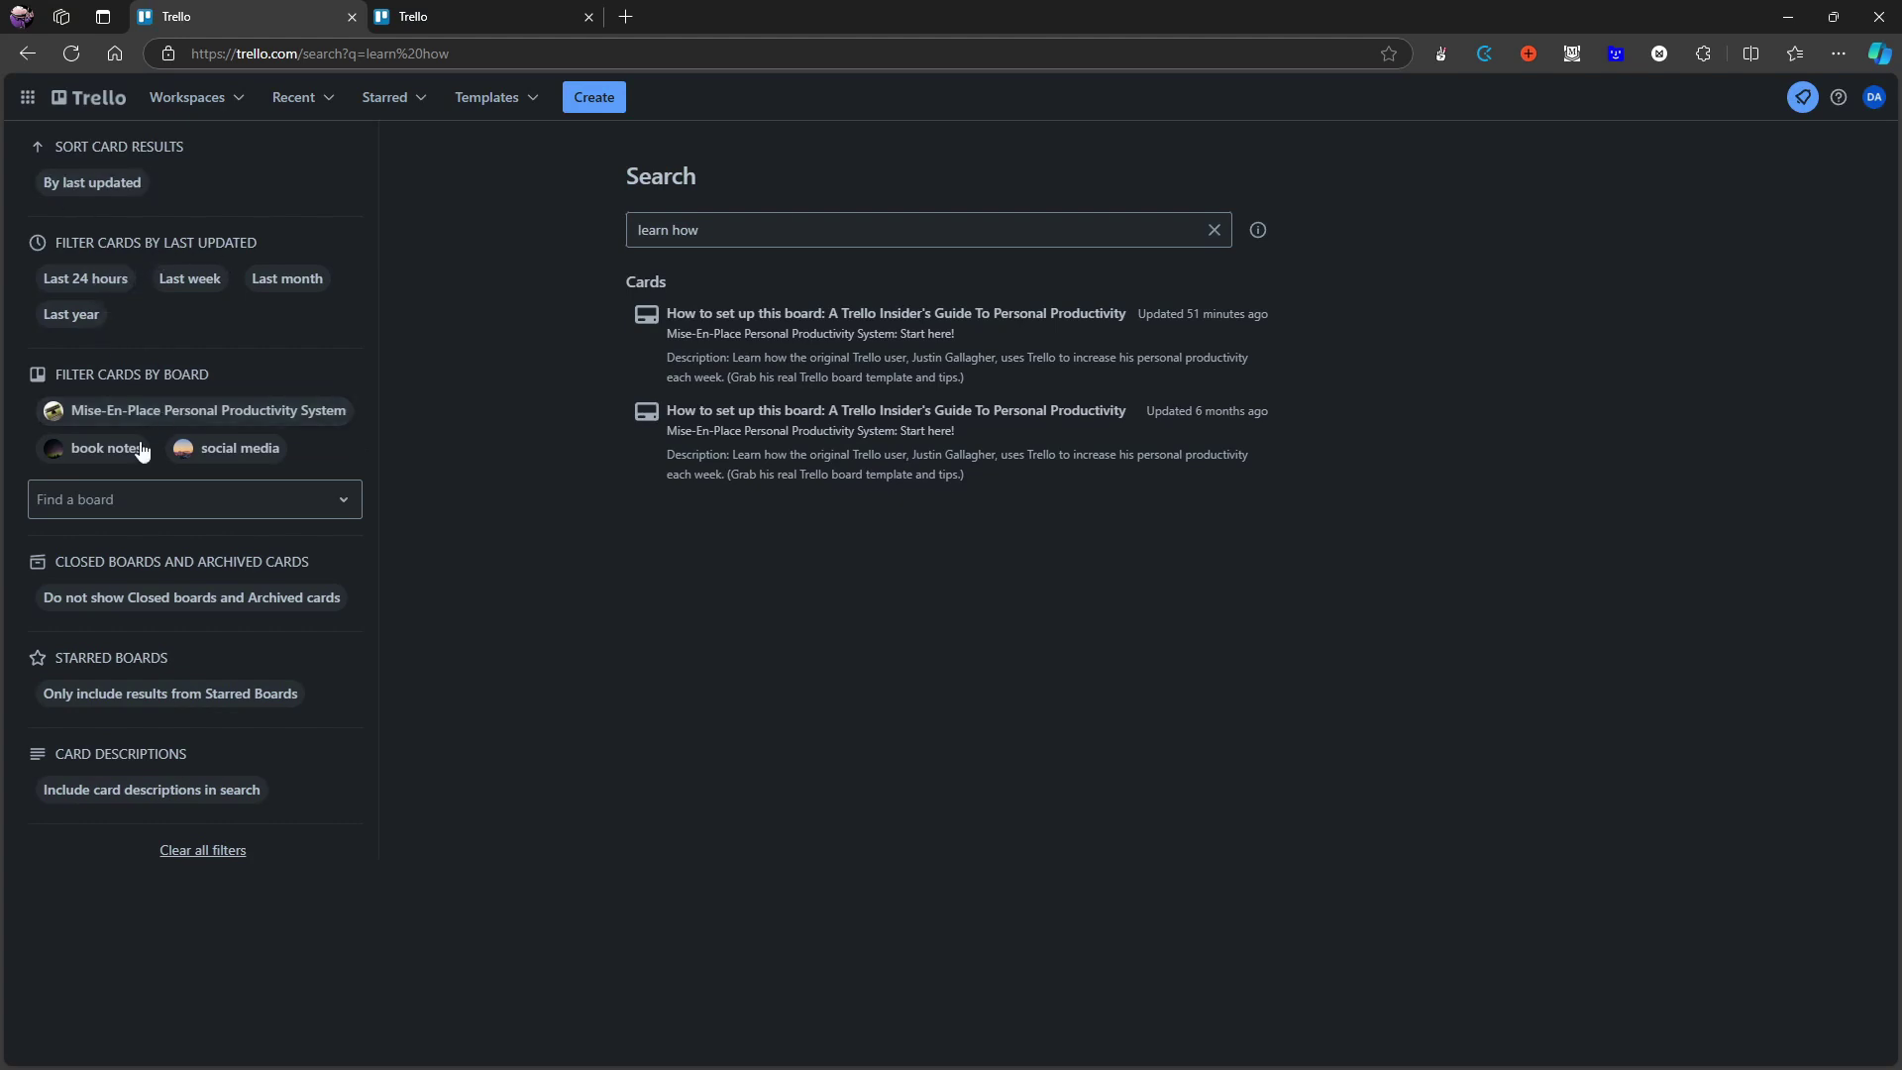
left_click(136, 511)
left_click(469, 545)
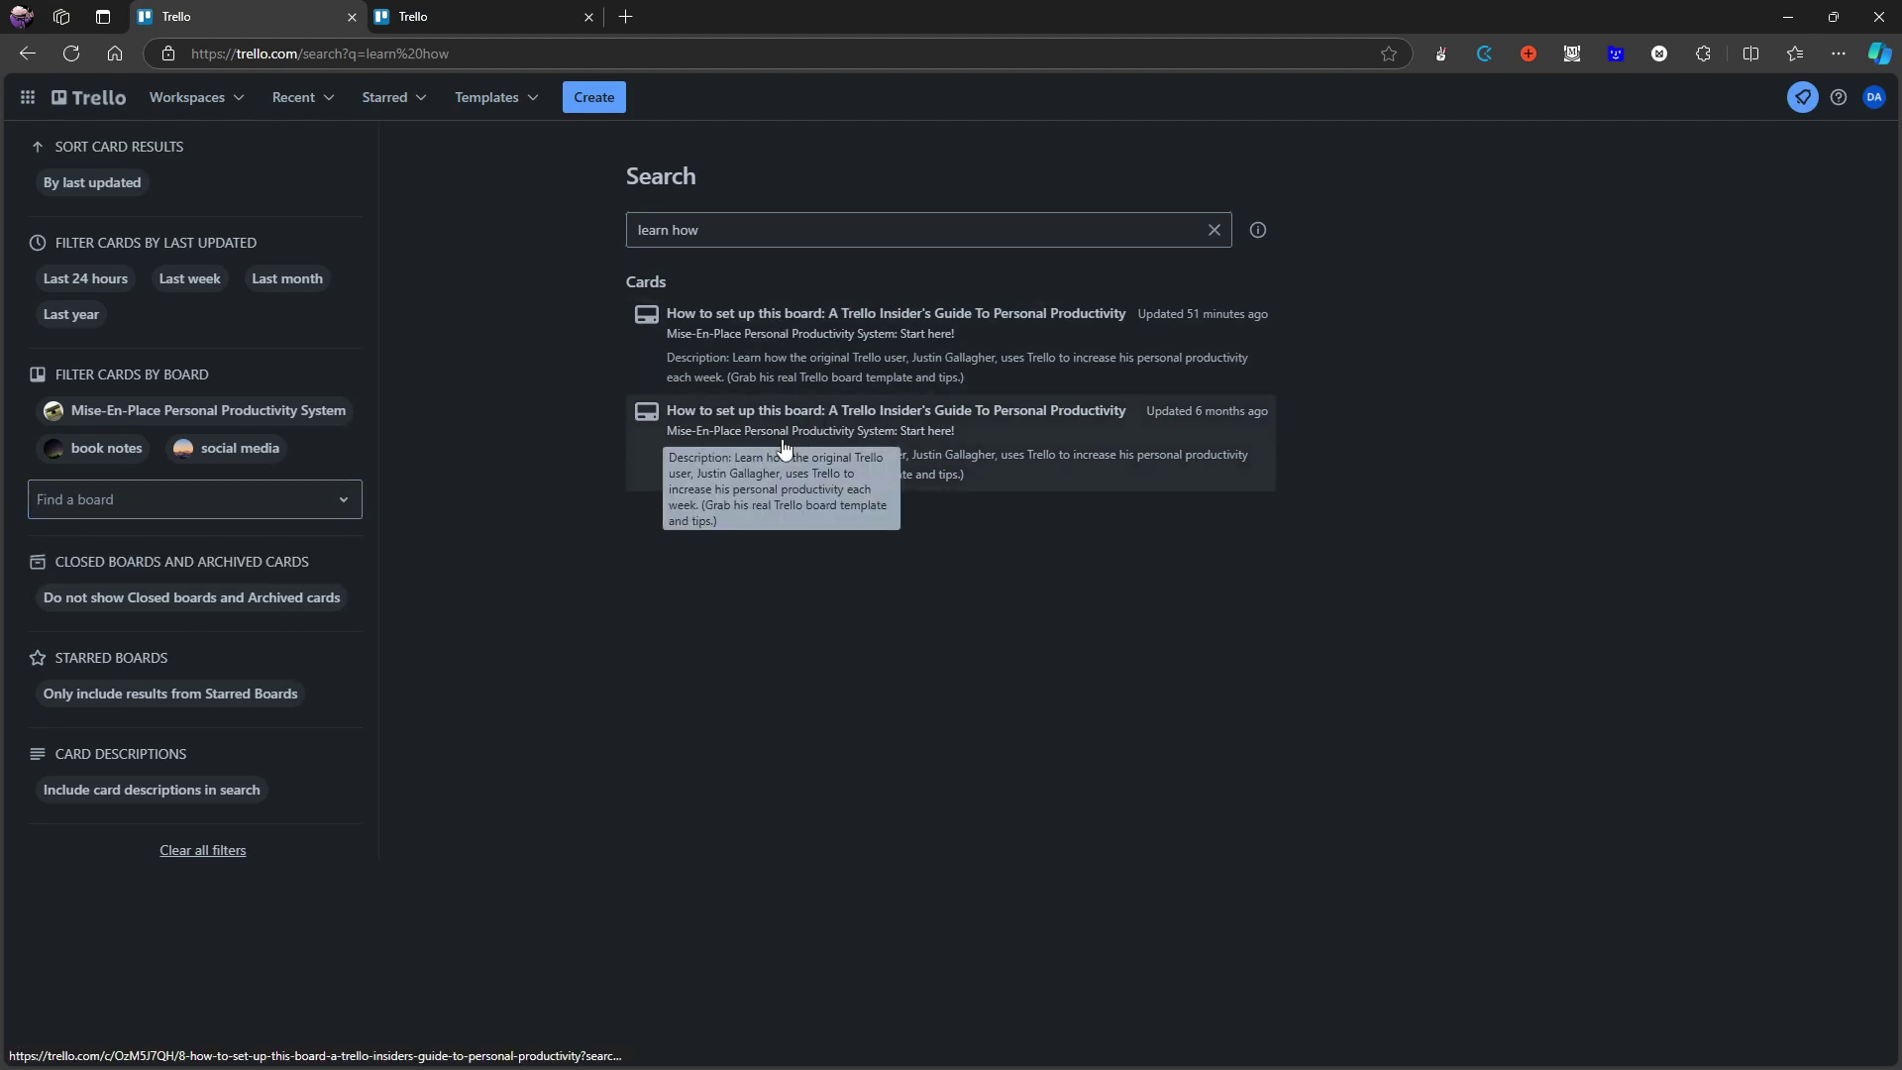
left_click(958, 372)
Switch to the workspace billing page and compare the features of the Free, Standard, Premium and Enterprise plans.
left_click(518, 12)
scroll(961, 595, "down", 2)
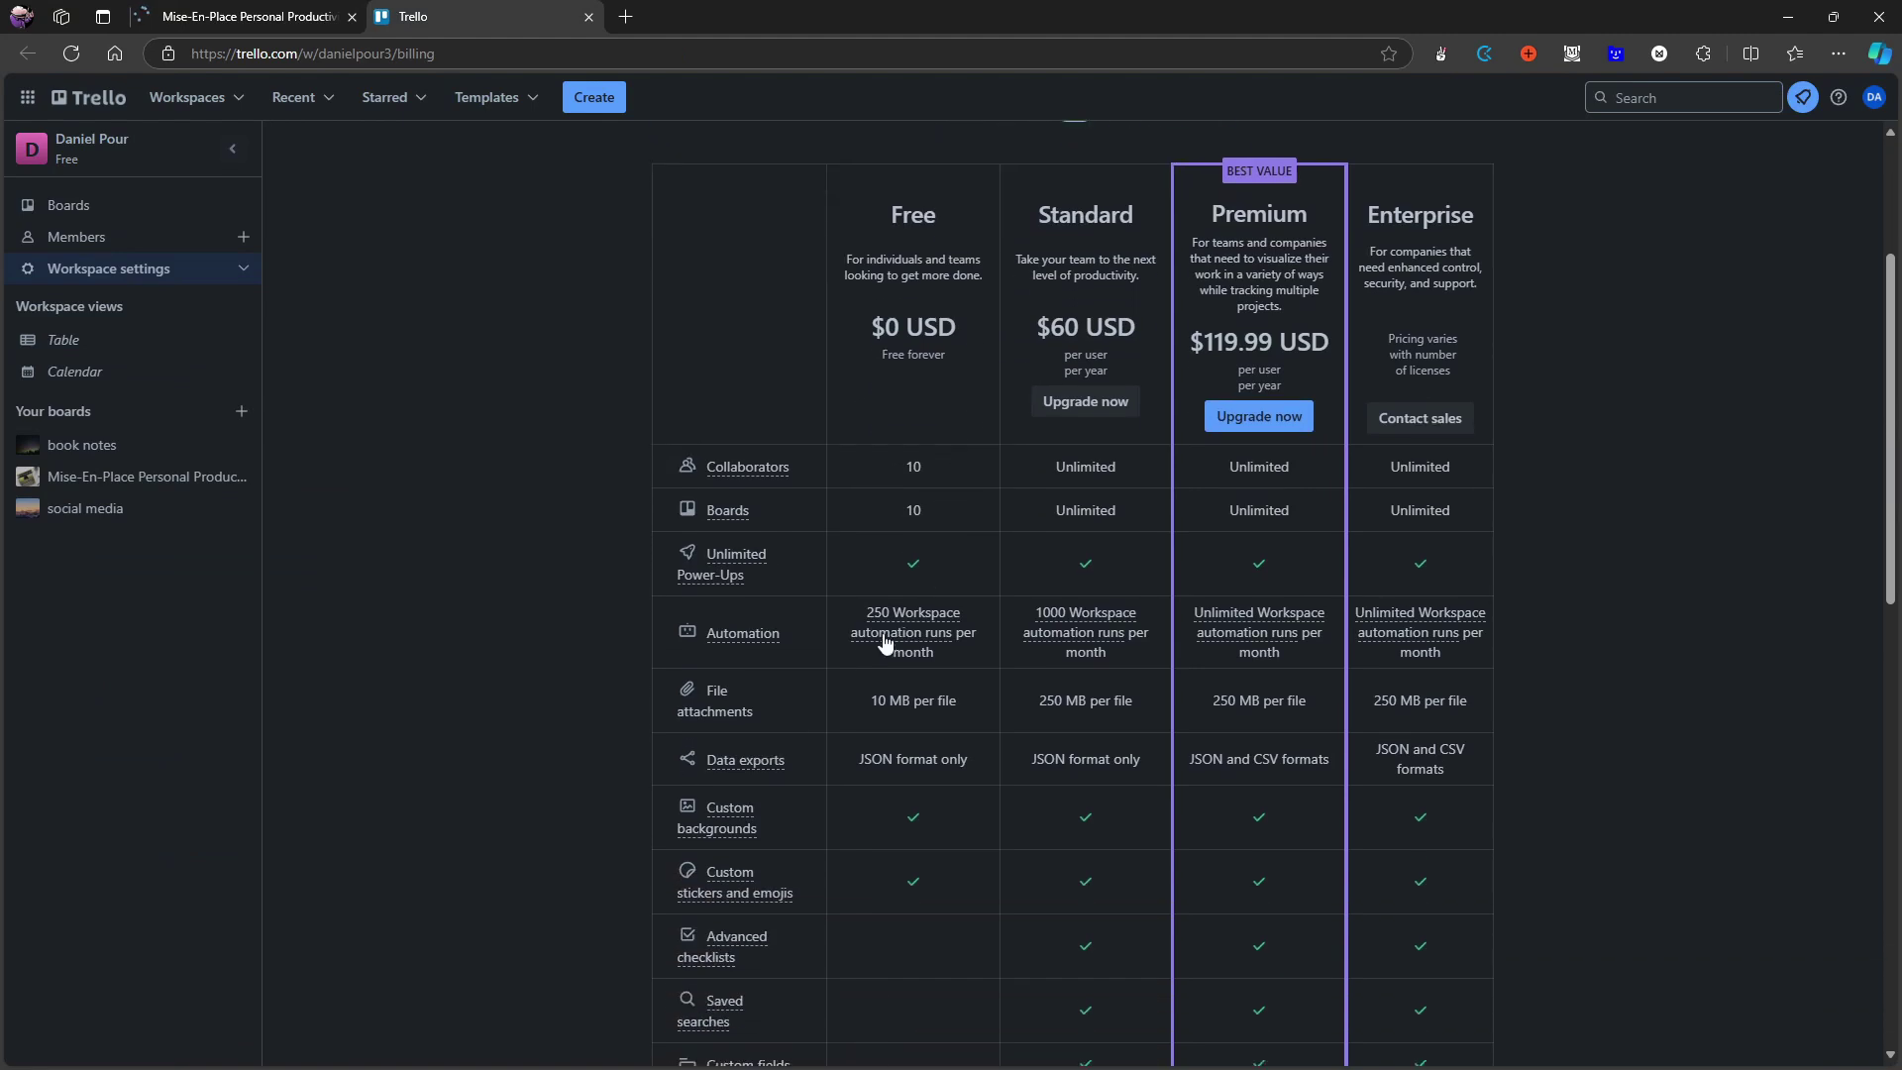
scroll(885, 642, "down", 1)
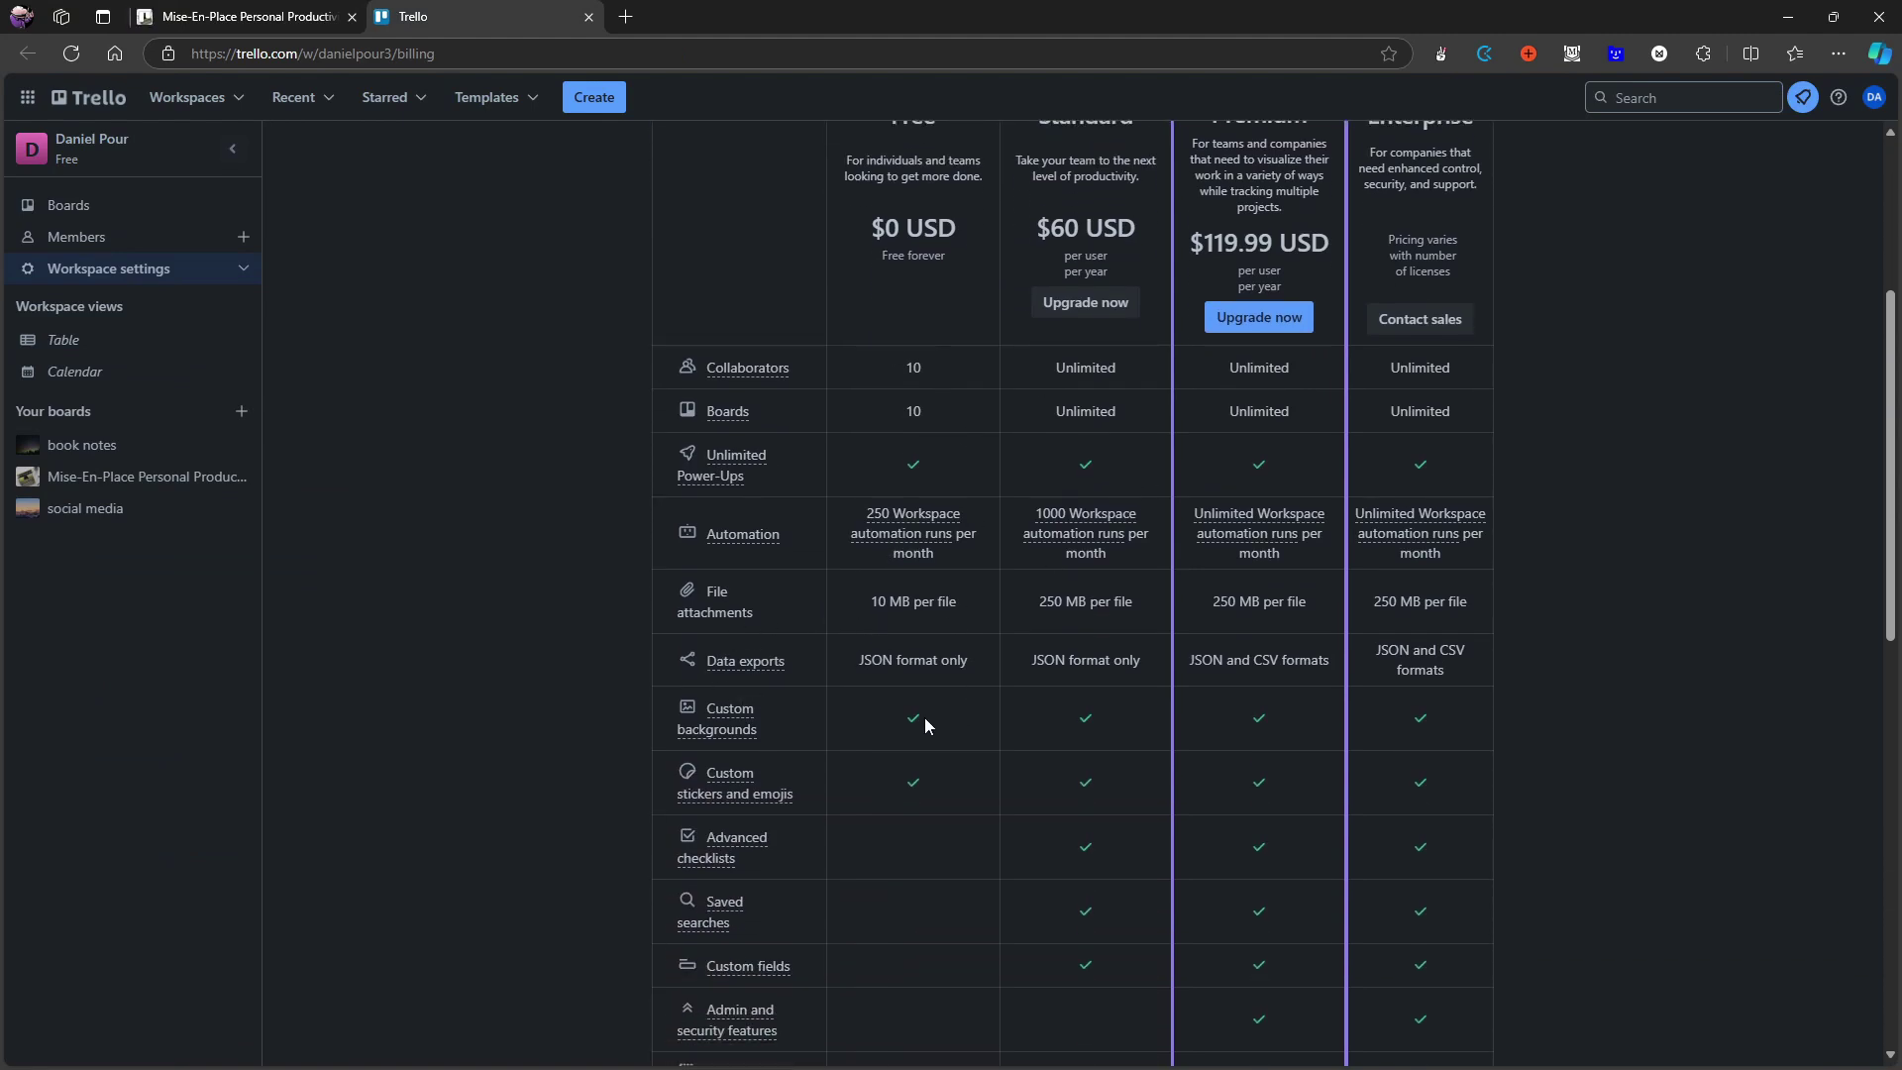
scroll(787, 828, "down", 1)
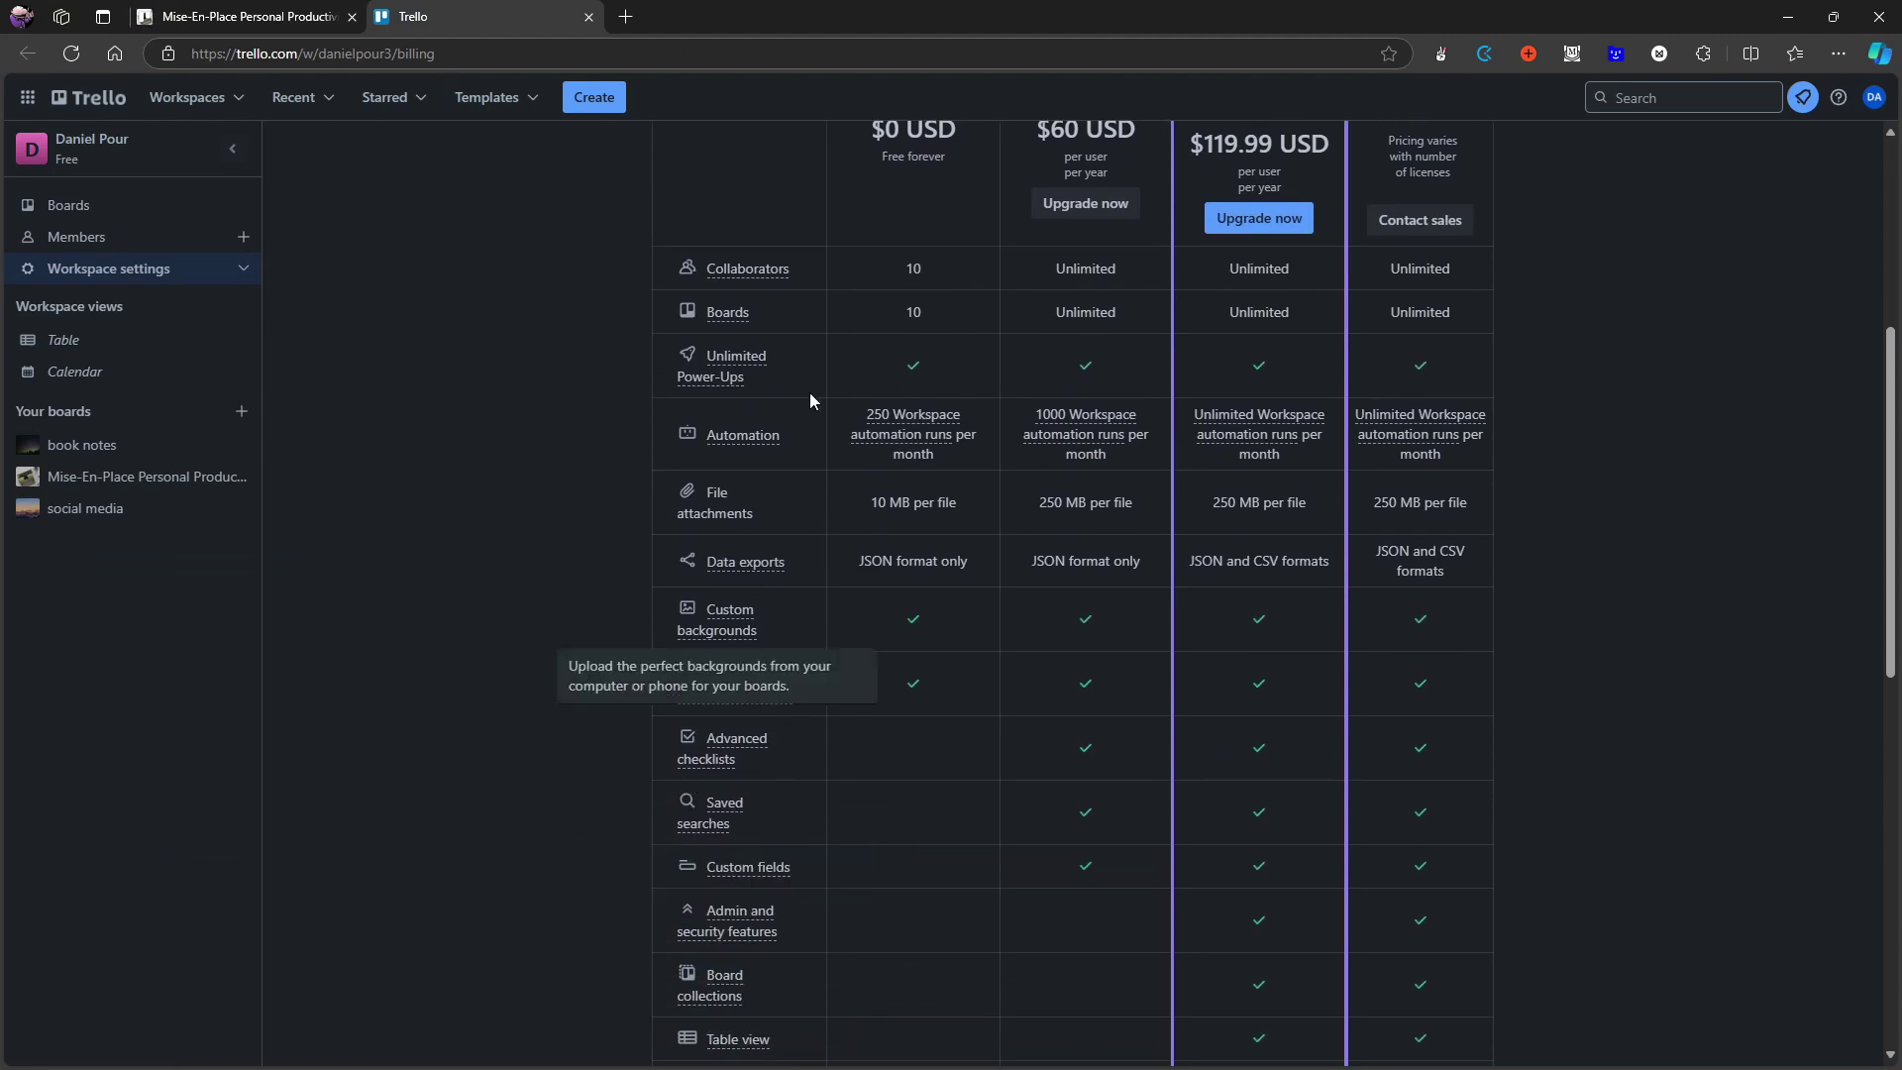
Return to the Mise-En-Place Personal Productivity System board and examine its card filter options, leaving no filter applied.
left_click(272, 17)
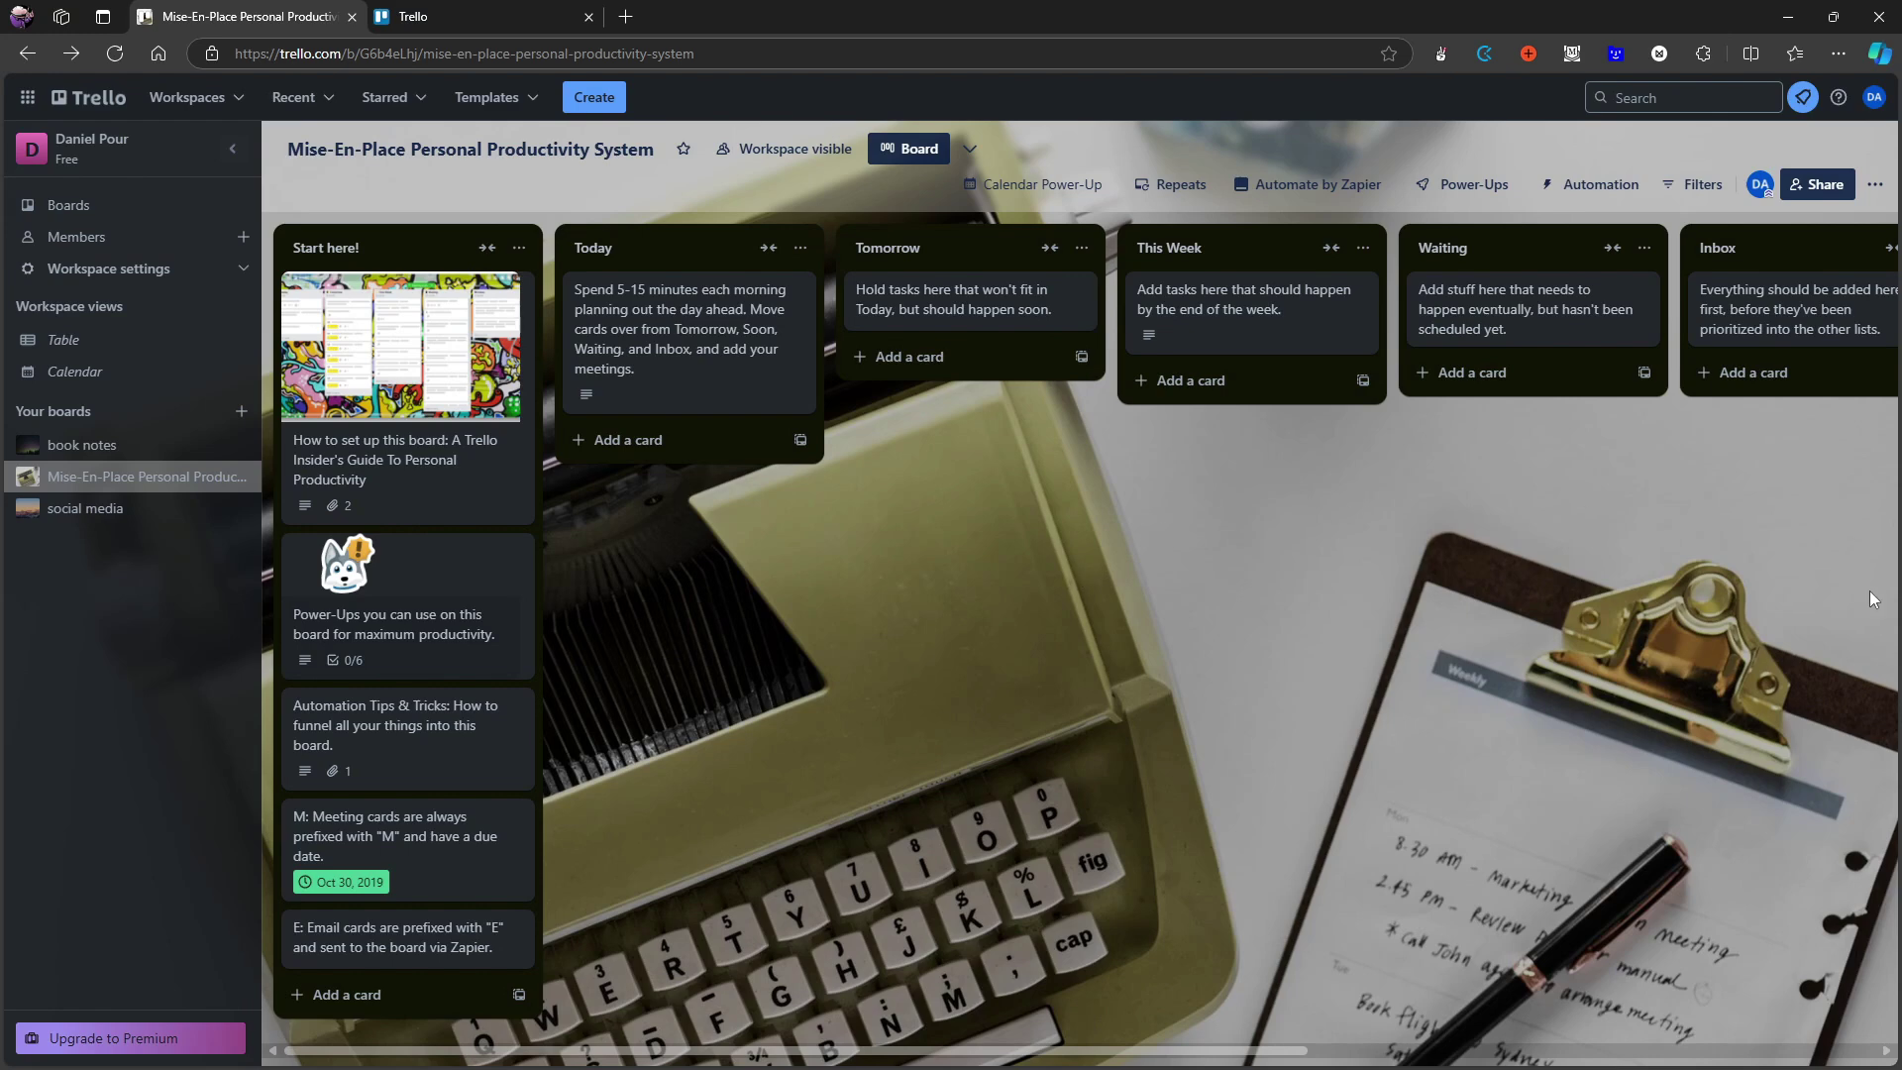
left_click(1693, 184)
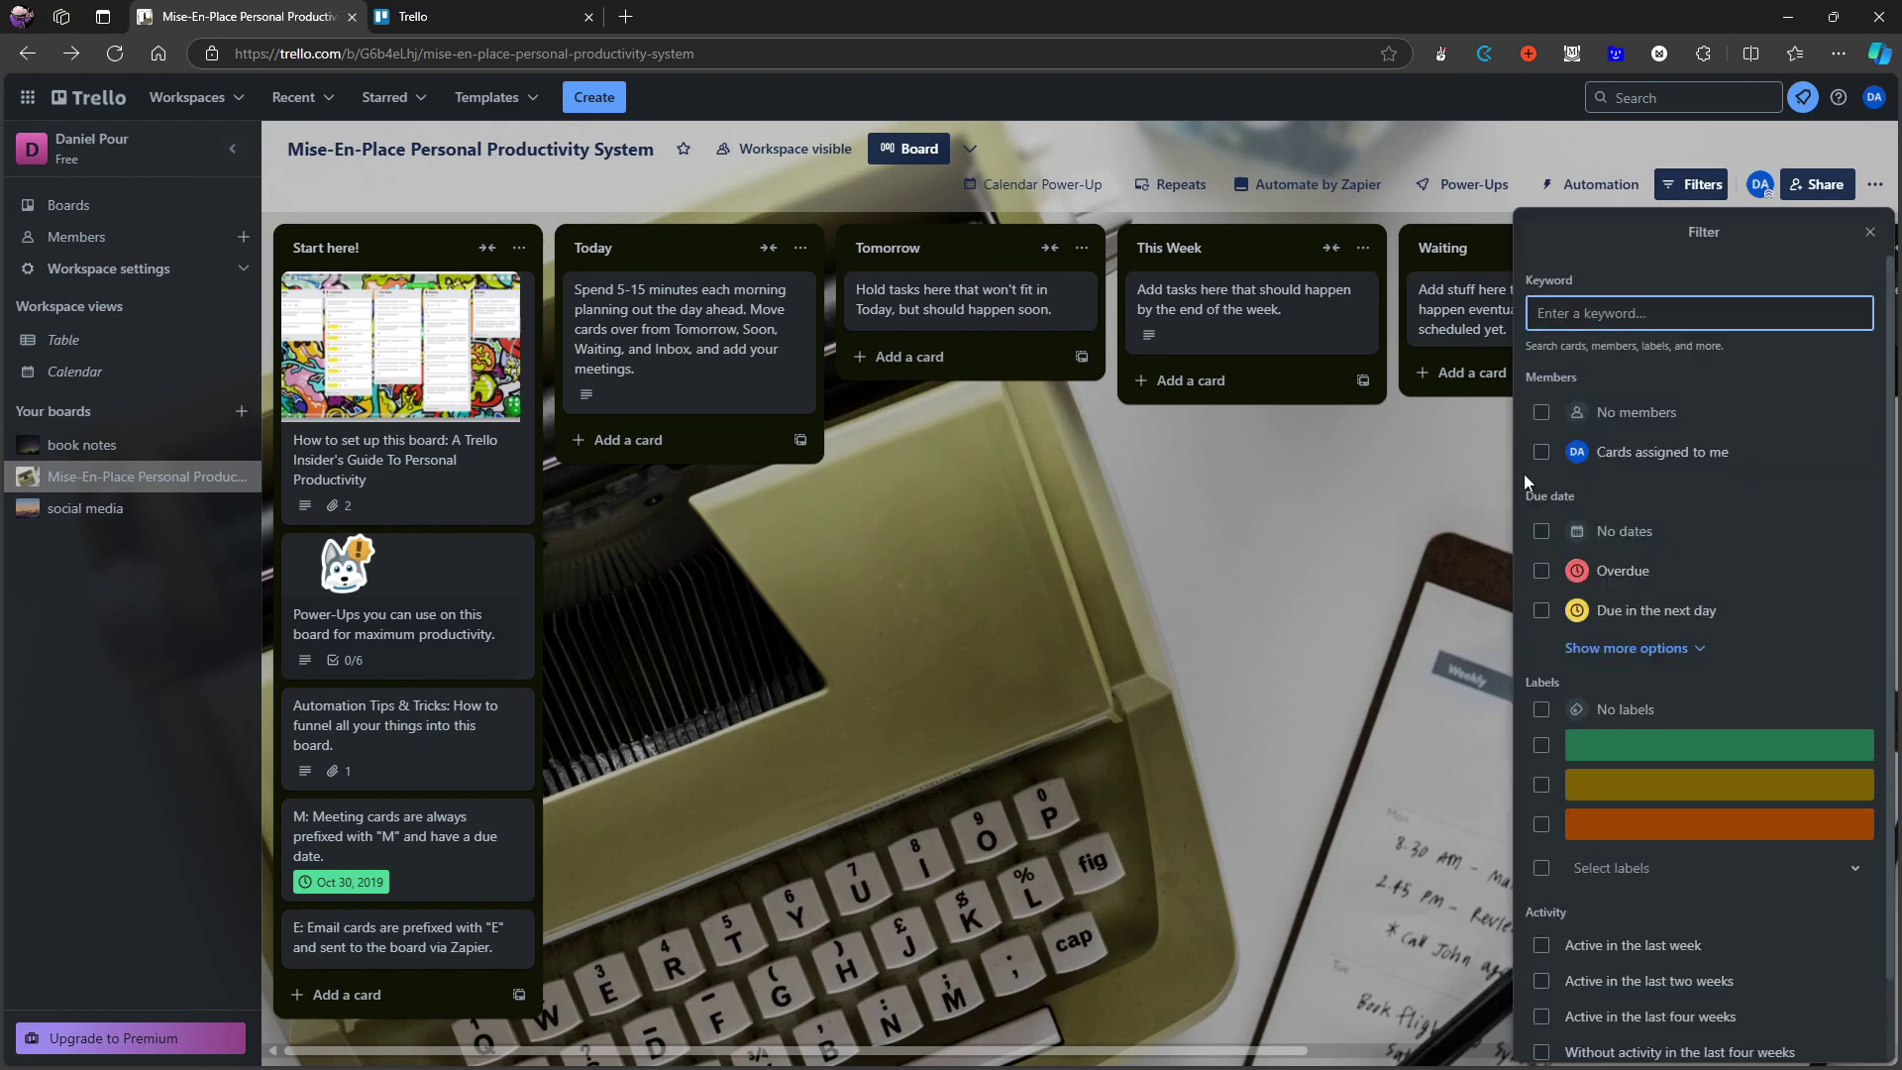
scroll(1641, 694, "down", 1)
scroll(1624, 694, "up", 1)
left_click(1702, 187)
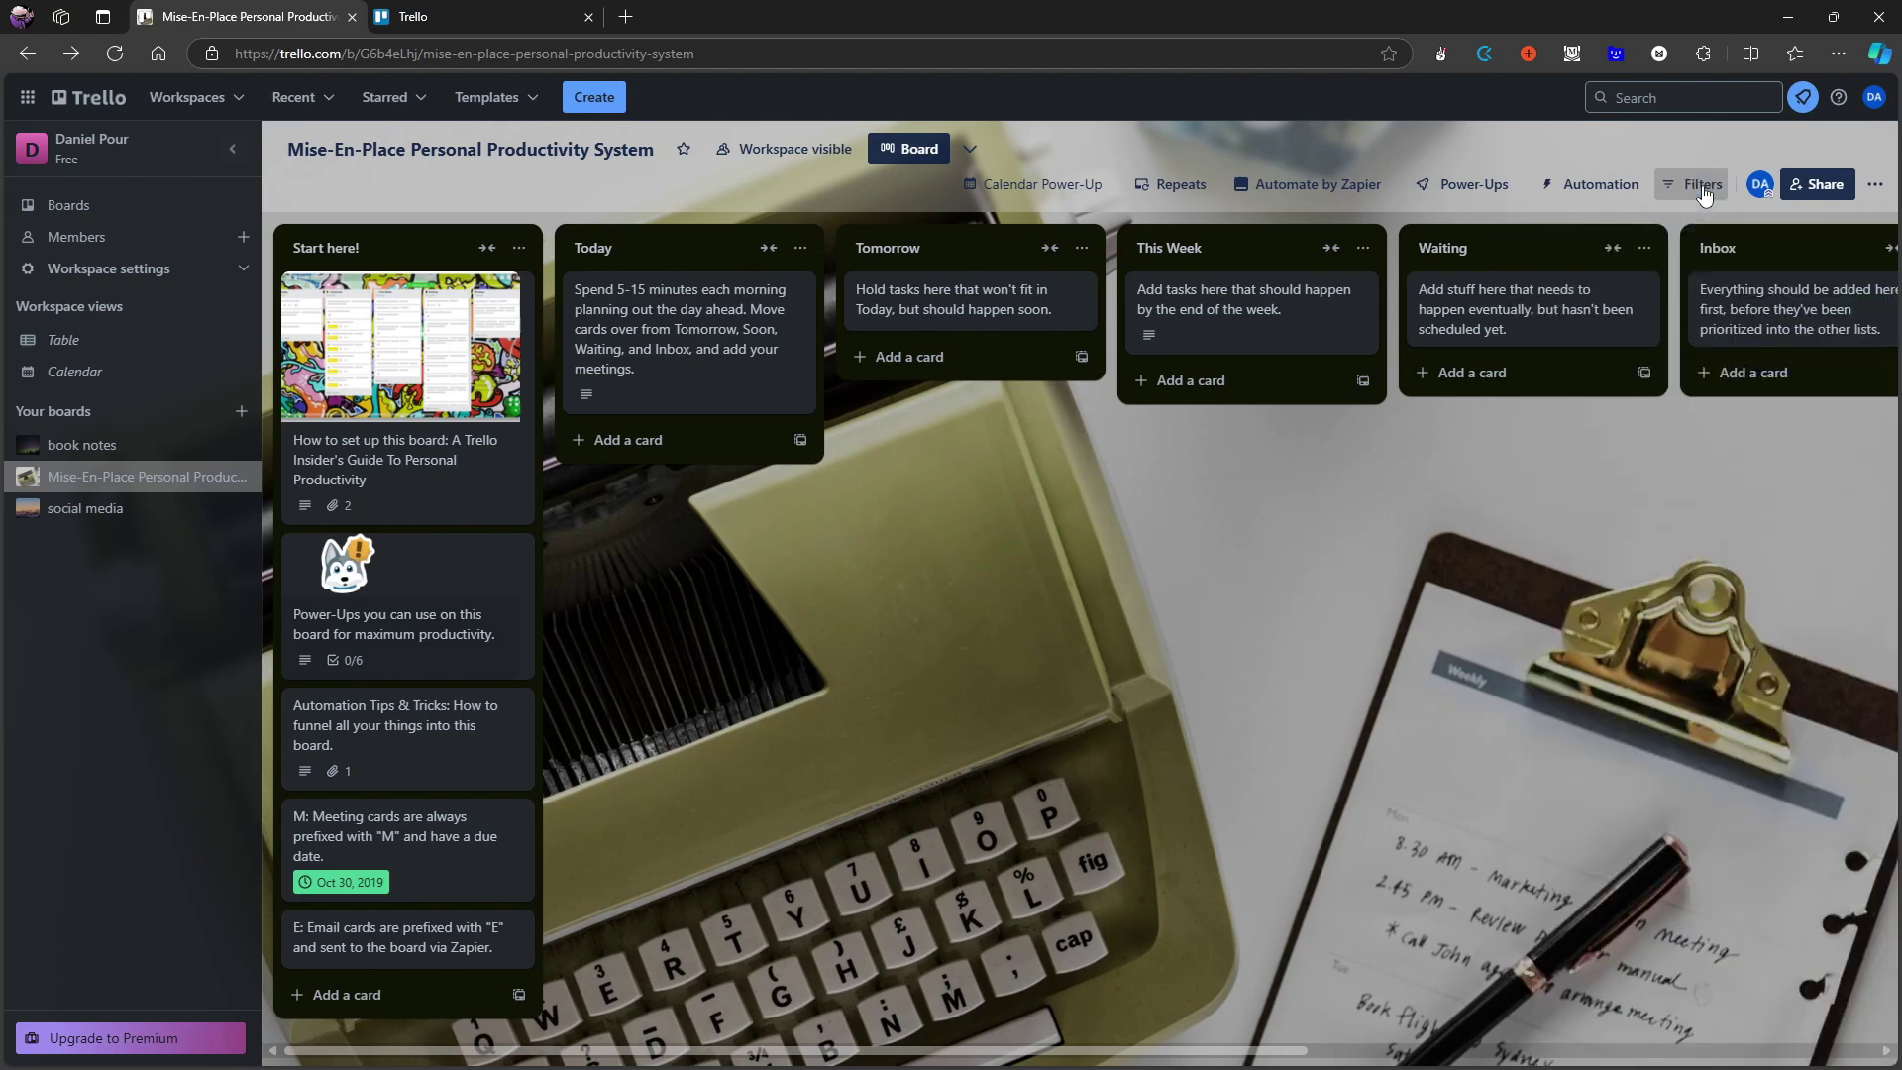